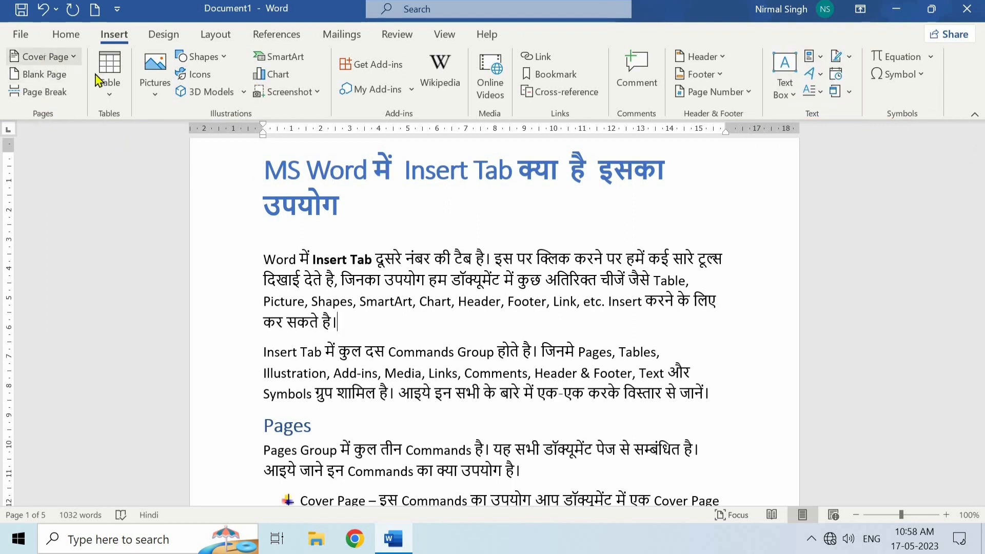
# Step: Add two blank lines below the title, then bring up the built-in Cover Page designs
pyautogui.press('Return')
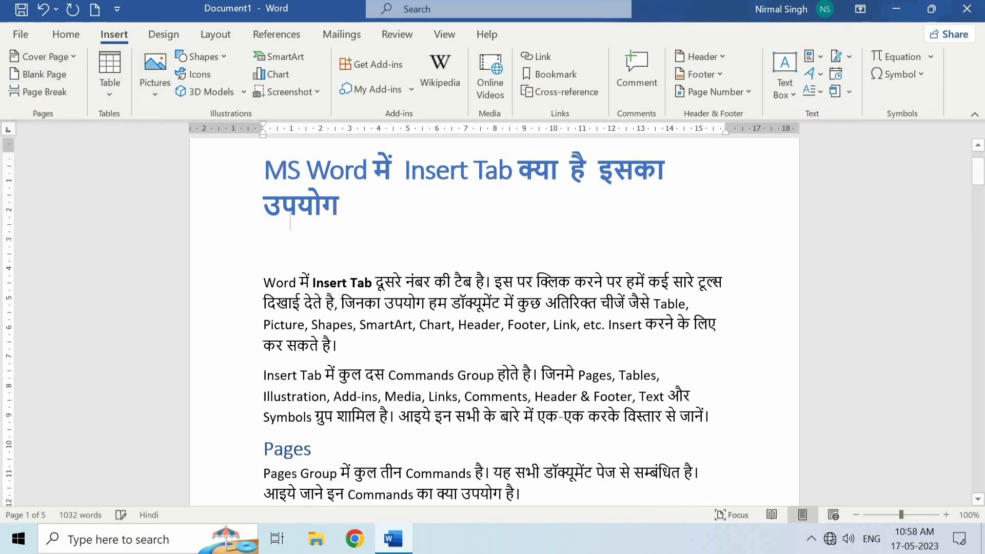
pyautogui.press('Return')
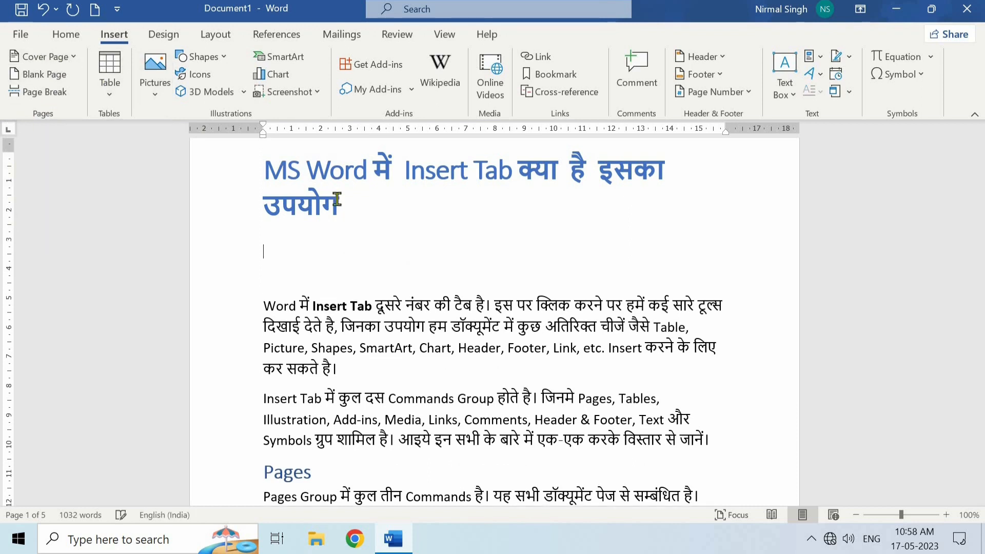
pyautogui.click(49, 58)
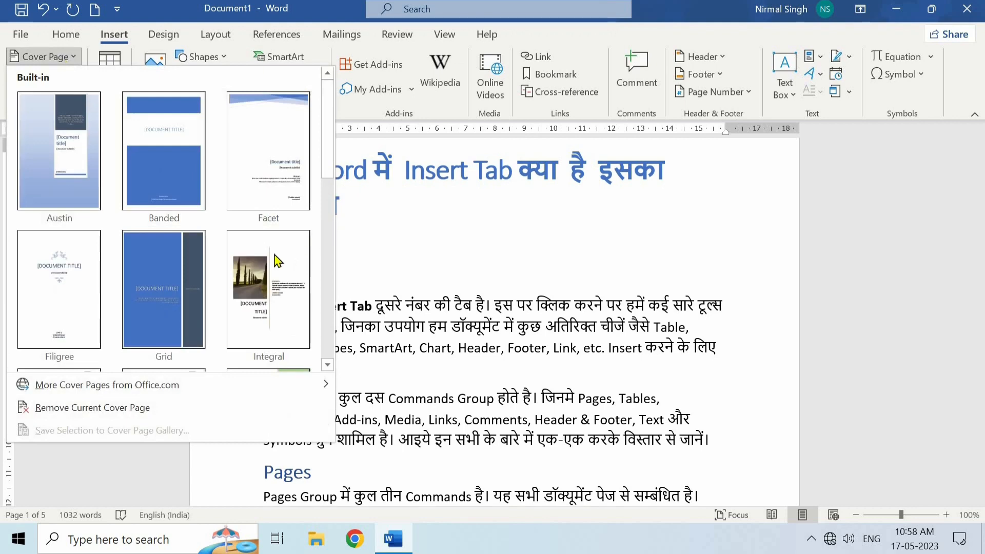
pyautogui.click(277, 259)
pyautogui.scroll(-5, 649, 257)
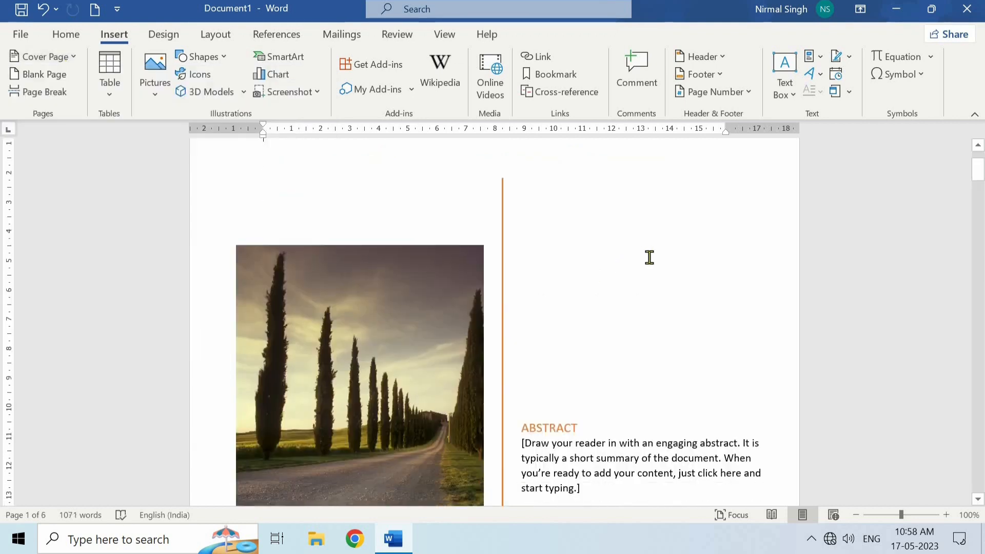
pyautogui.scroll(-2, 615, 257)
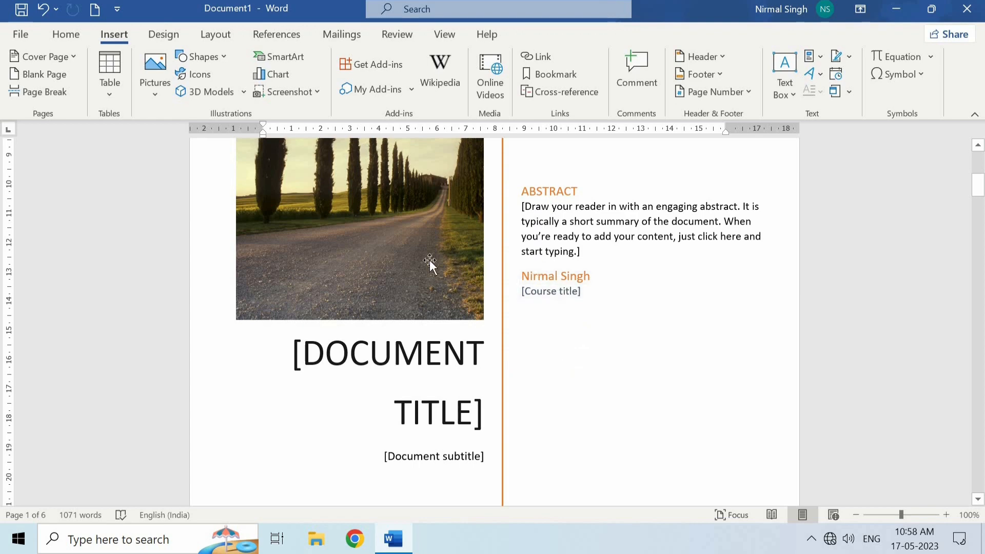
pyautogui.click(60, 56)
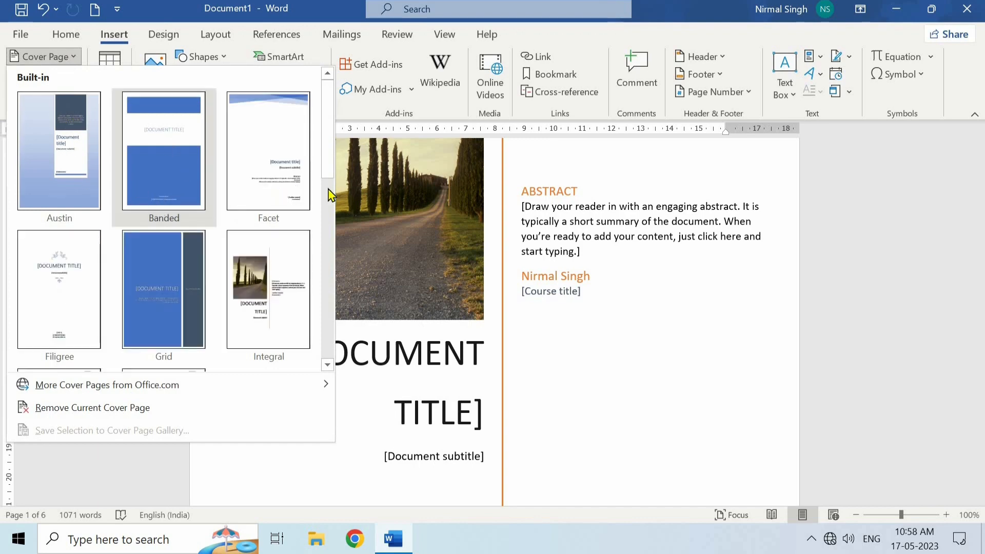
pyautogui.scroll(-2, 329, 205)
pyautogui.scroll(-4, 329, 214)
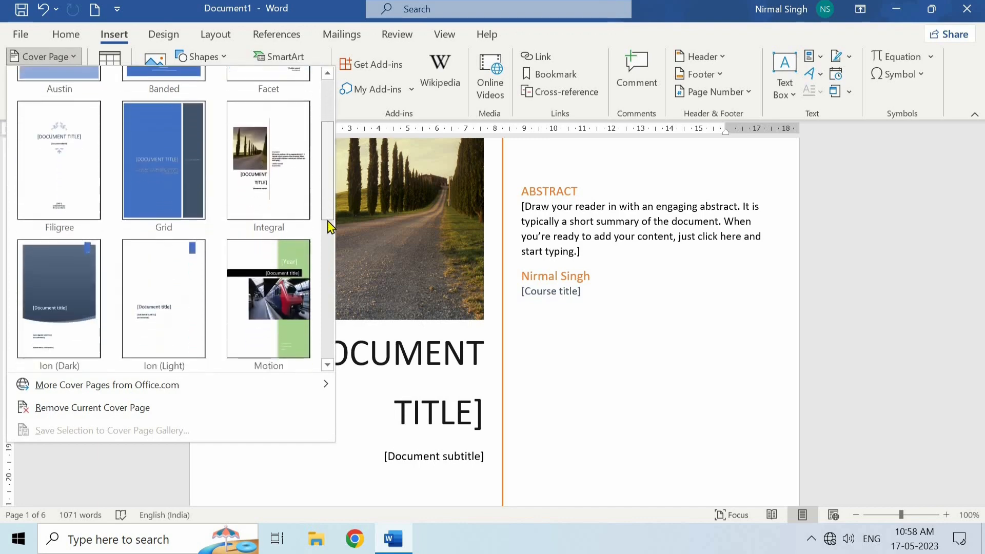
pyautogui.scroll(-1, 327, 272)
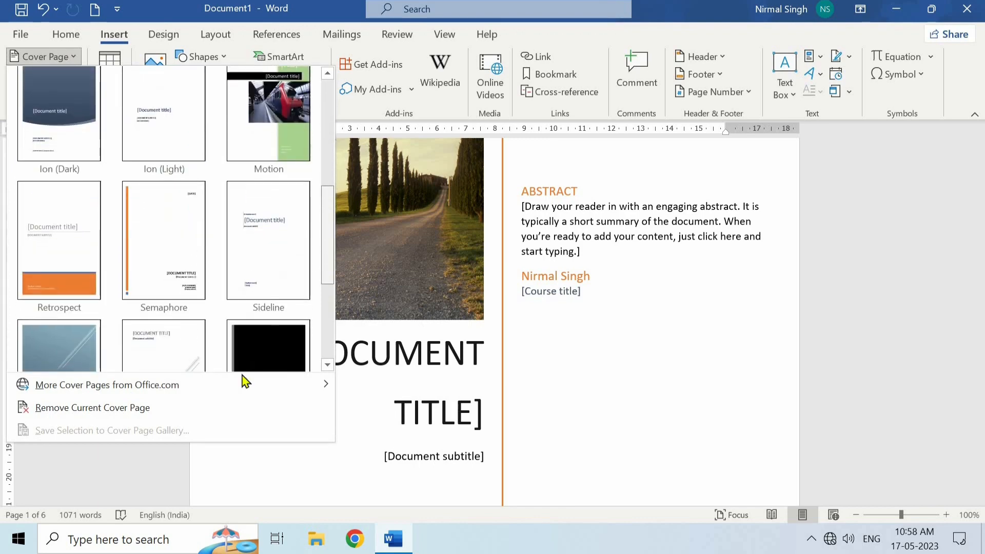
pyautogui.moveTo(222, 392)
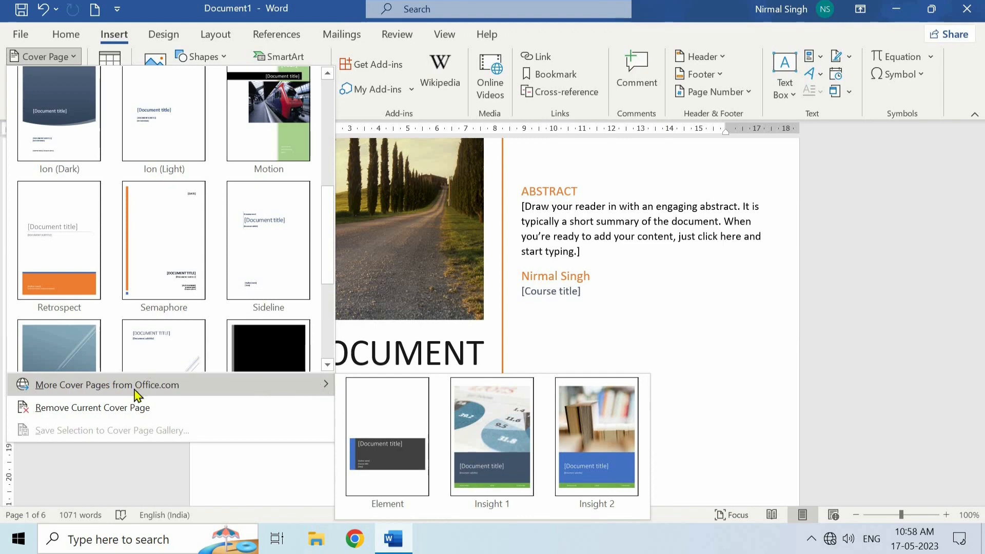
pyautogui.scroll(-1, 163, 349)
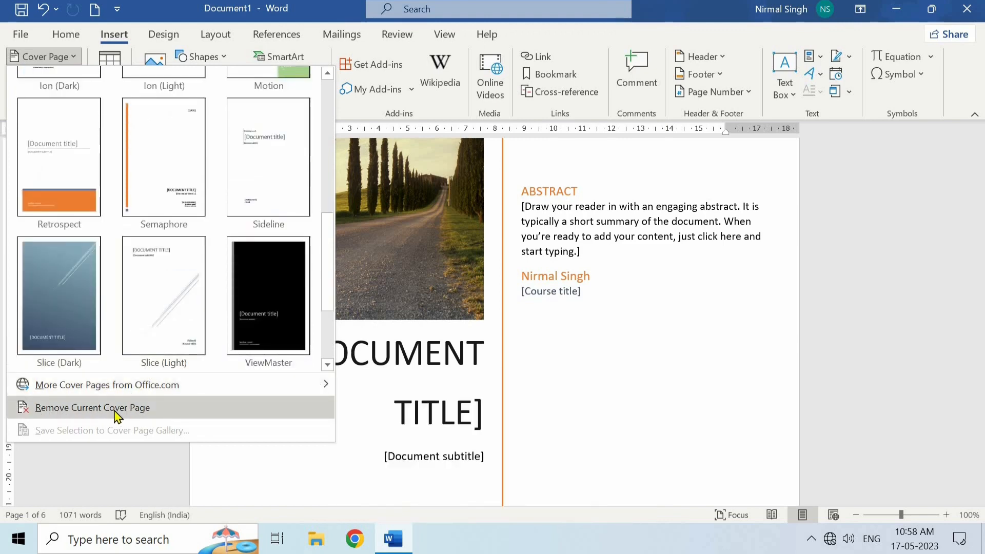
pyautogui.click(139, 410)
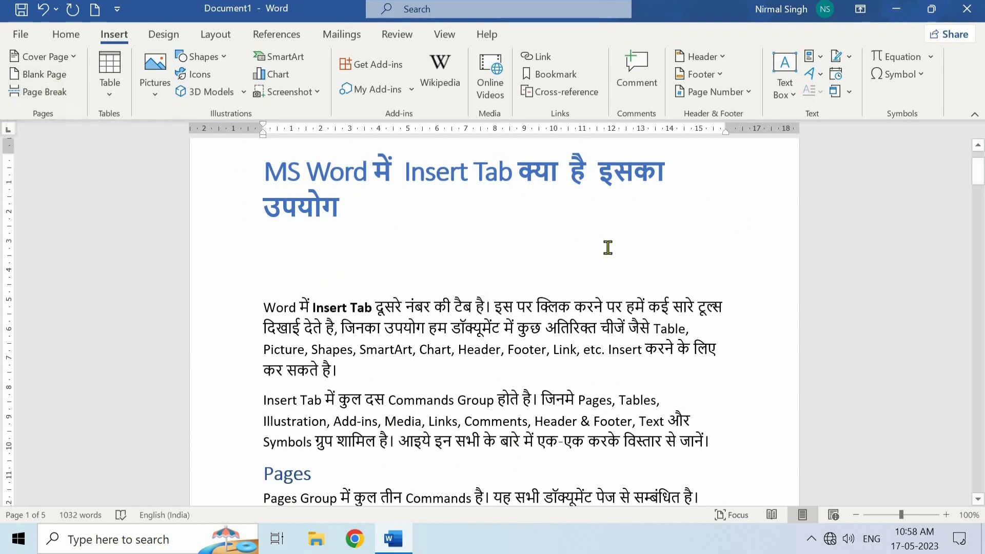
pyautogui.click(294, 250)
pyautogui.click(33, 76)
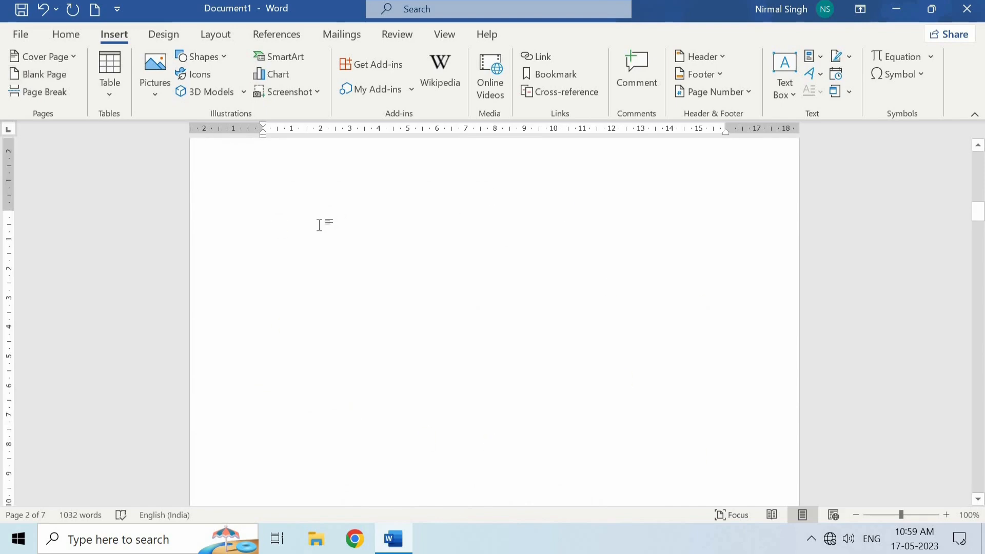
pyautogui.hotkey('ctrl', 'z')
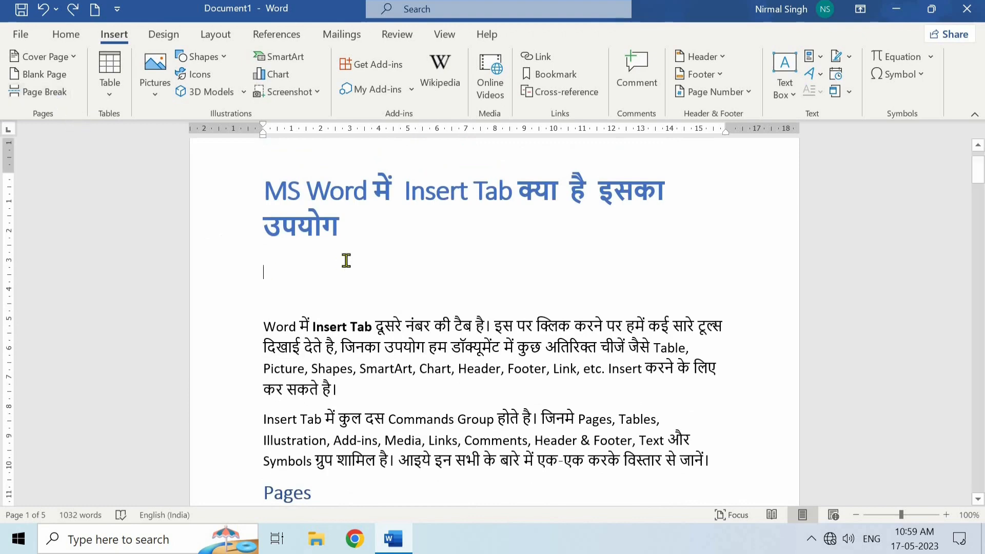
pyautogui.scroll(-3, 339, 264)
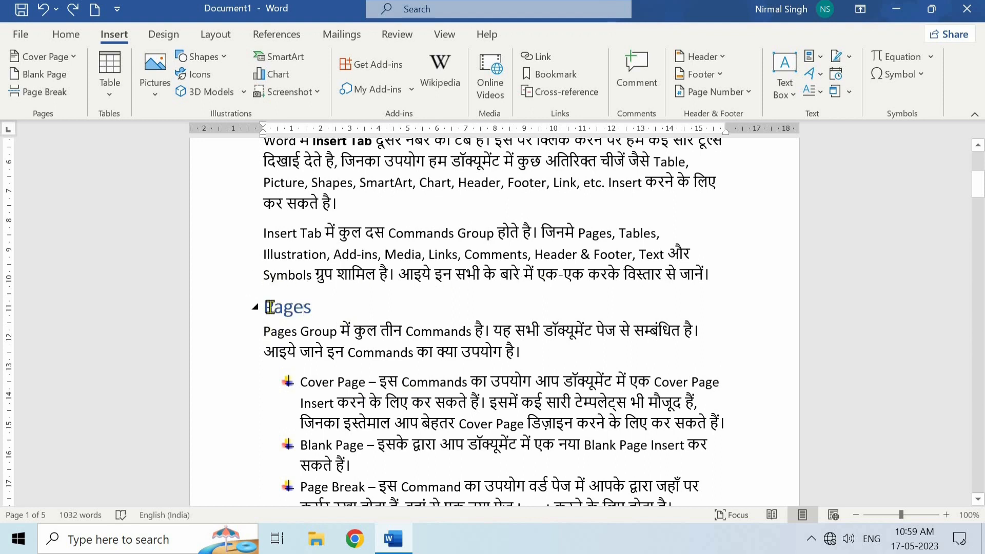
pyautogui.click(55, 94)
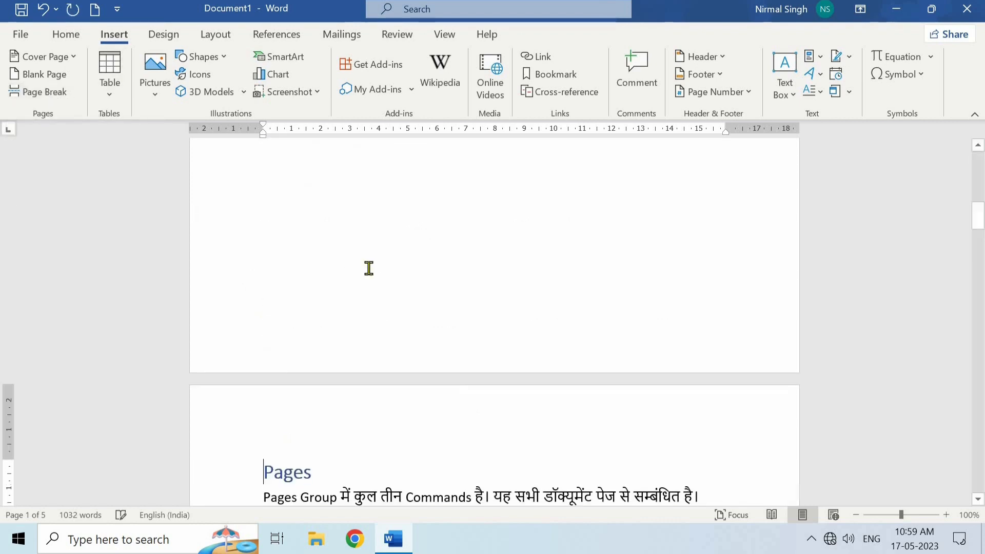
pyautogui.scroll(-3, 369, 268)
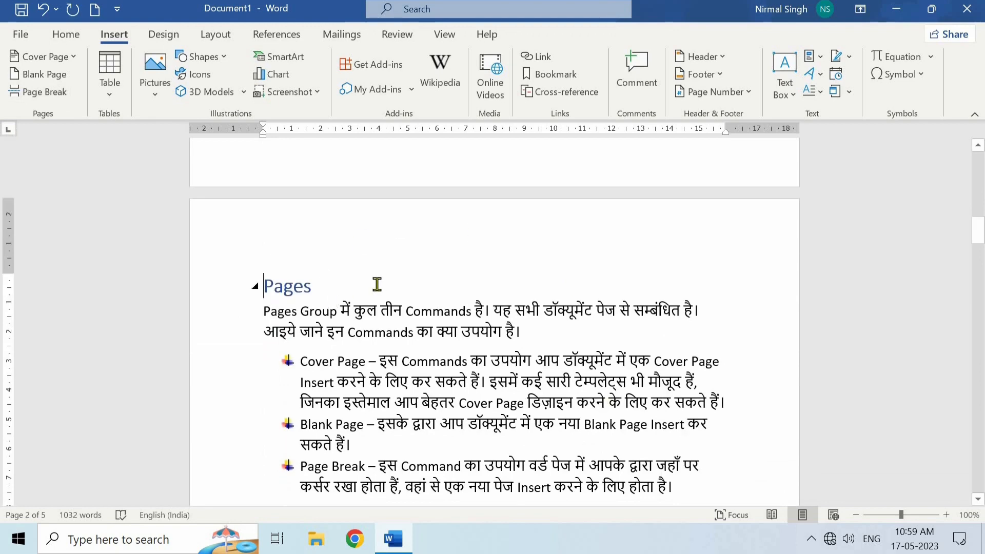
pyautogui.hotkey('ctrl', 'z')
pyautogui.scroll(5, 377, 284)
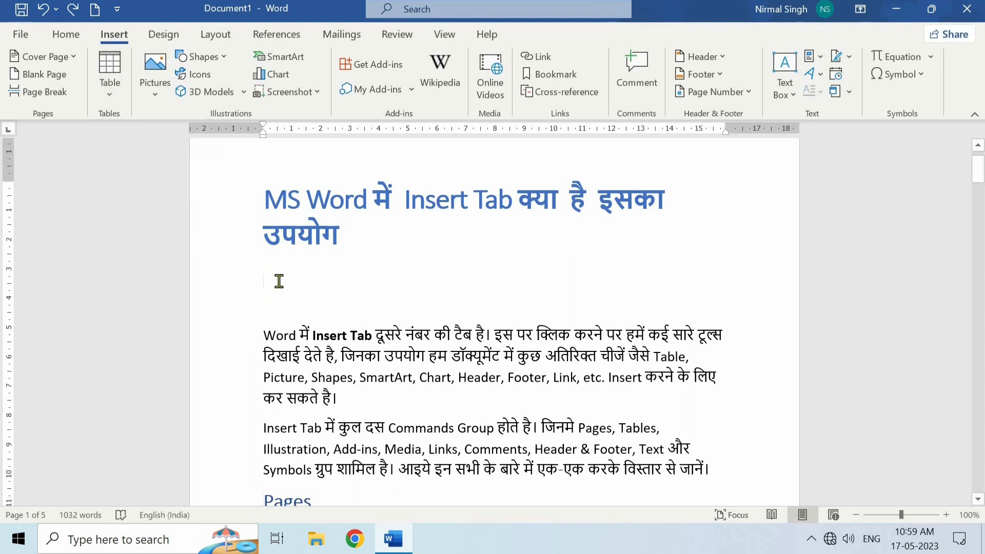
pyautogui.click(109, 87)
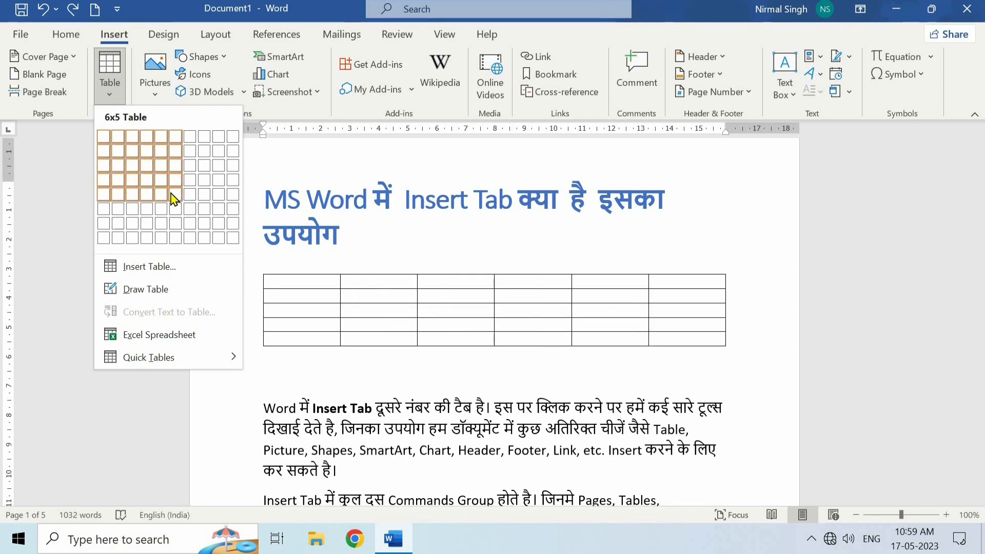
pyautogui.click(154, 267)
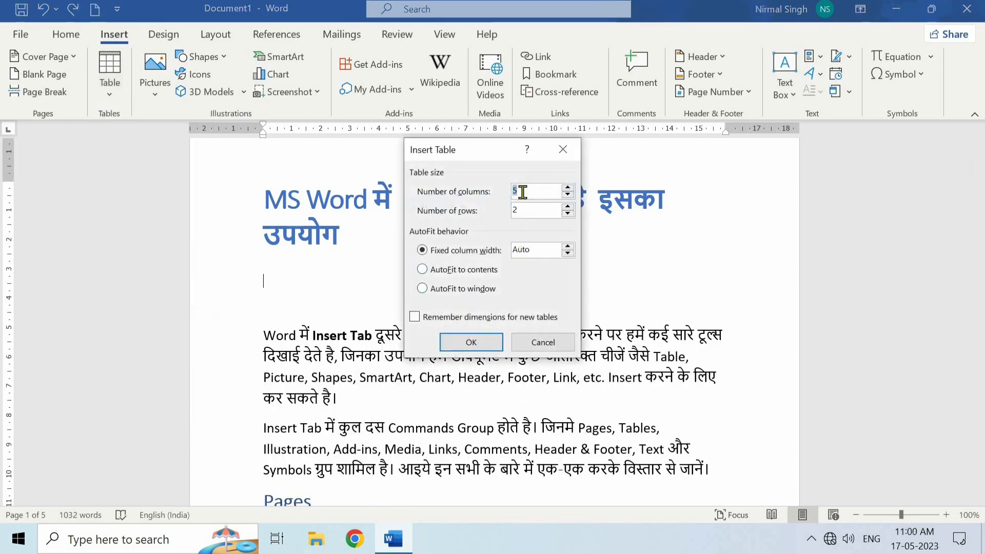
pyautogui.click(520, 192)
pyautogui.click(480, 340)
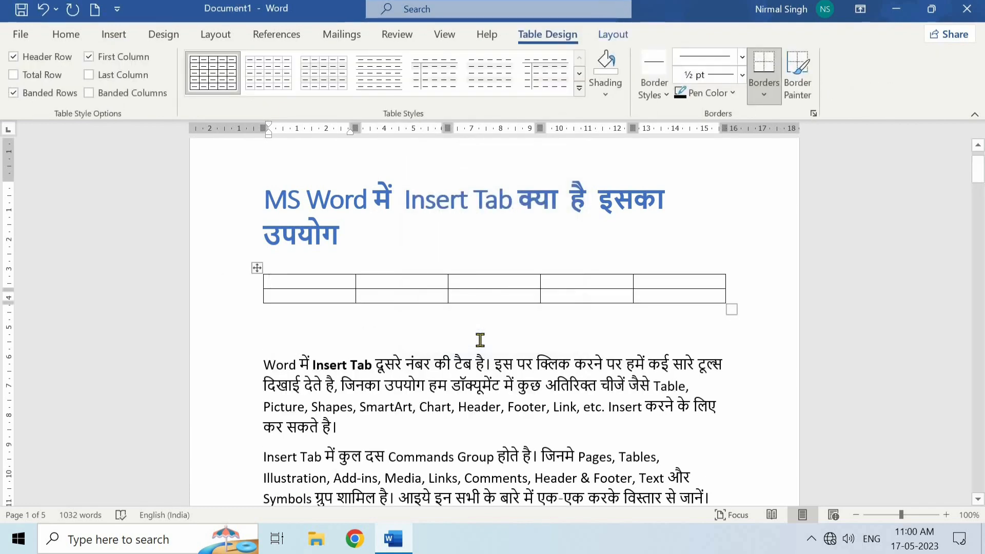
pyautogui.hotkey('ctrl', 'z')
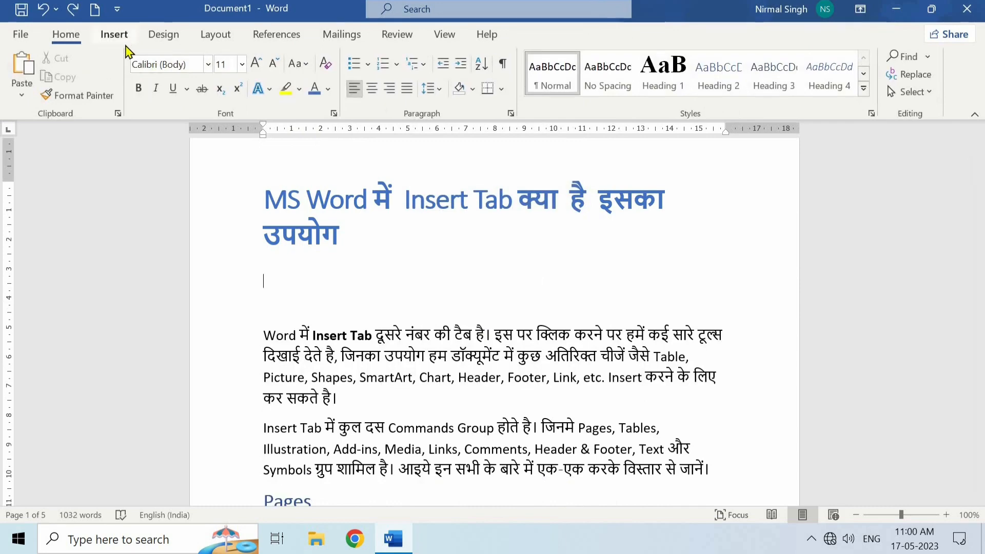
pyautogui.click(114, 34)
pyautogui.click(114, 96)
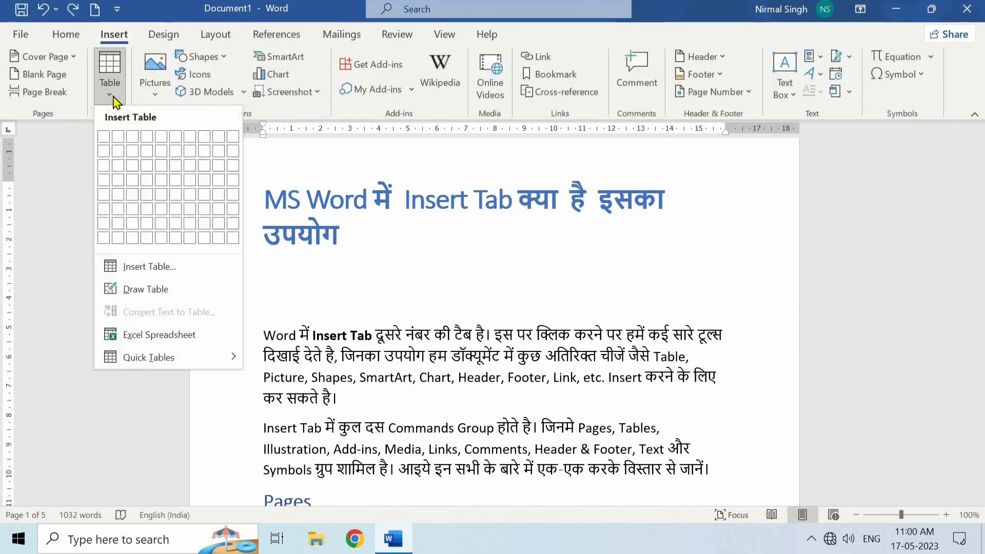
pyautogui.click(164, 294)
pyautogui.moveTo(269, 268)
pyautogui.mouseDown()
pyautogui.moveTo(403, 295)
pyautogui.moveTo(592, 311)
pyautogui.mouseUp()
pyautogui.moveTo(314, 286); pyautogui.dragTo(330, 269)
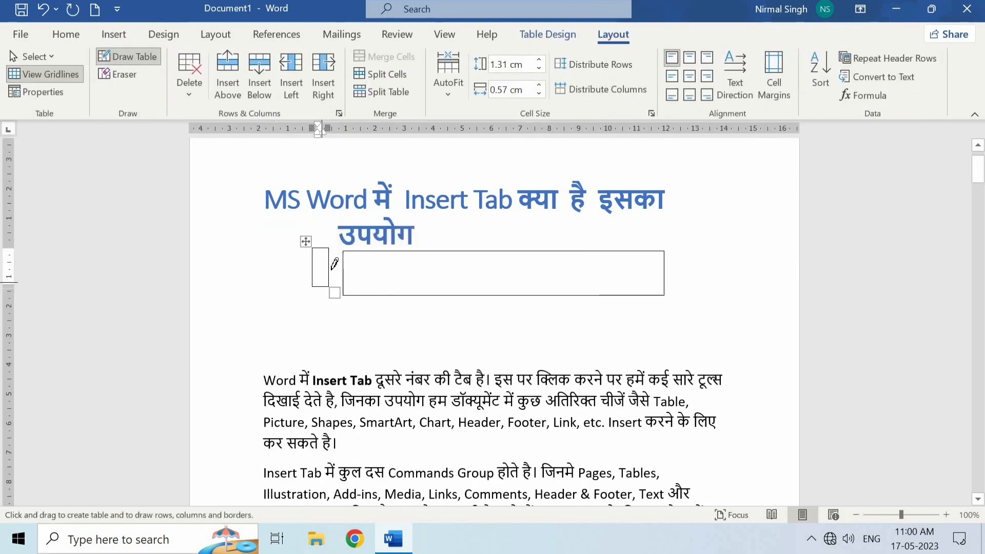
pyautogui.hotkey('ctrl', 'z')
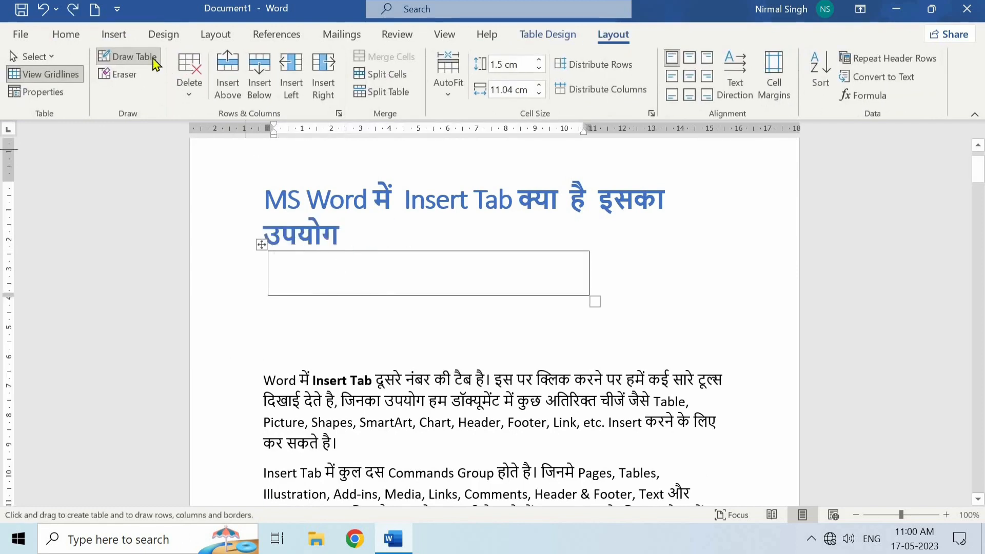
pyautogui.click(113, 34)
pyautogui.click(114, 100)
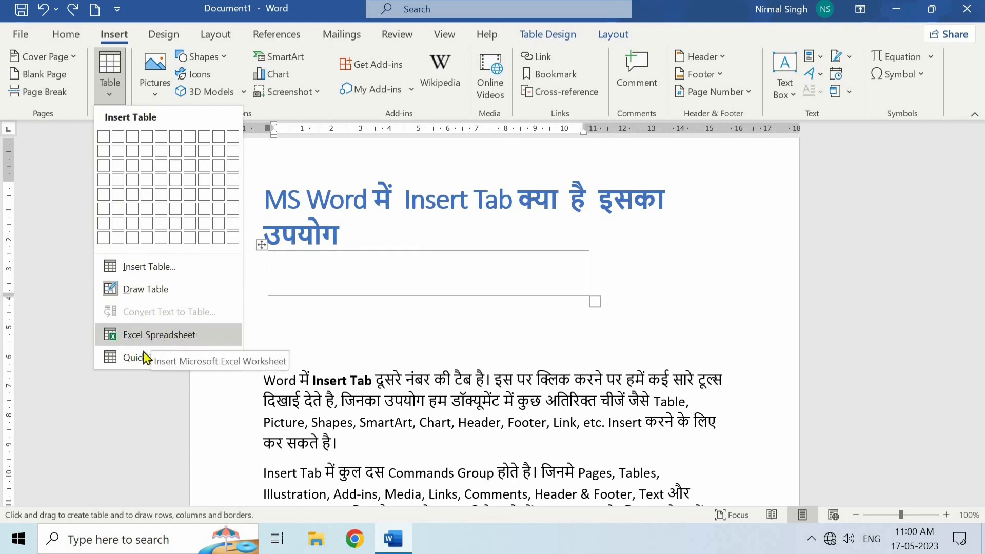
pyautogui.moveTo(146, 359)
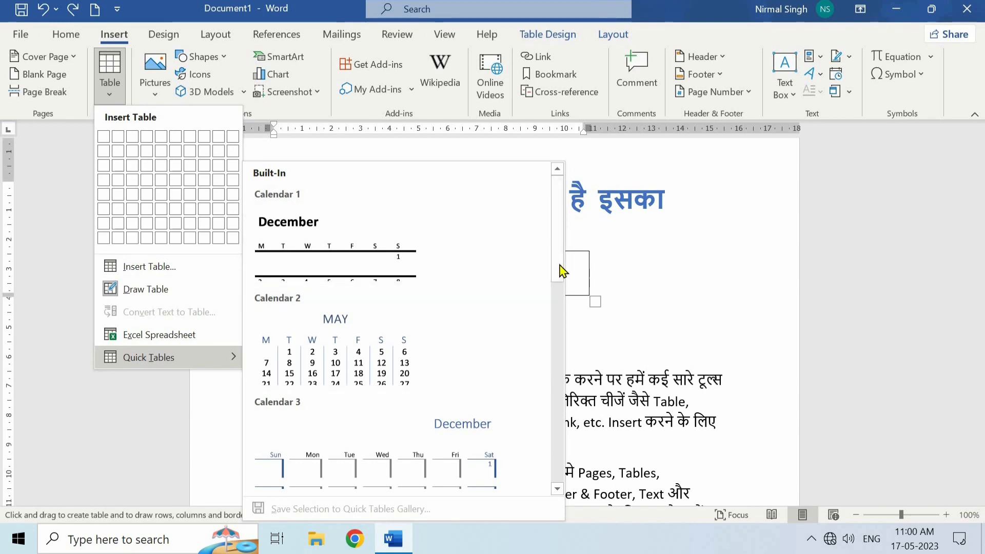
pyautogui.scroll(-3, 556, 321)
pyautogui.scroll(-6, 553, 369)
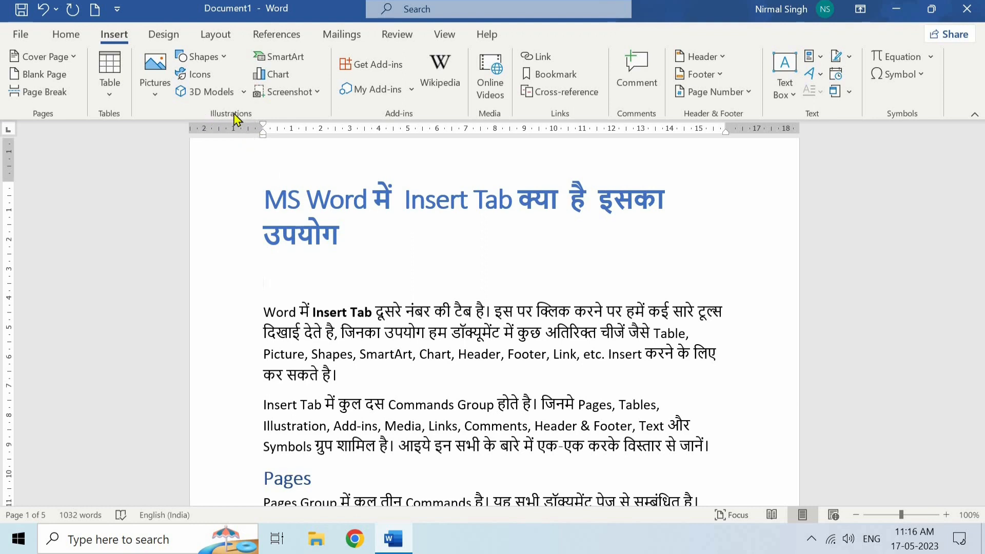
pyautogui.click(156, 92)
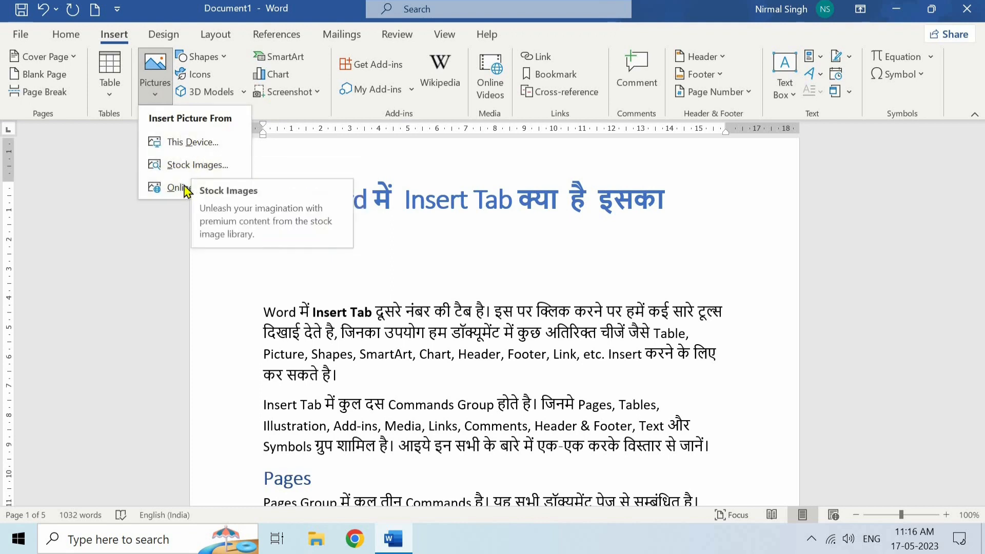
pyautogui.click(199, 146)
pyautogui.click(336, 160)
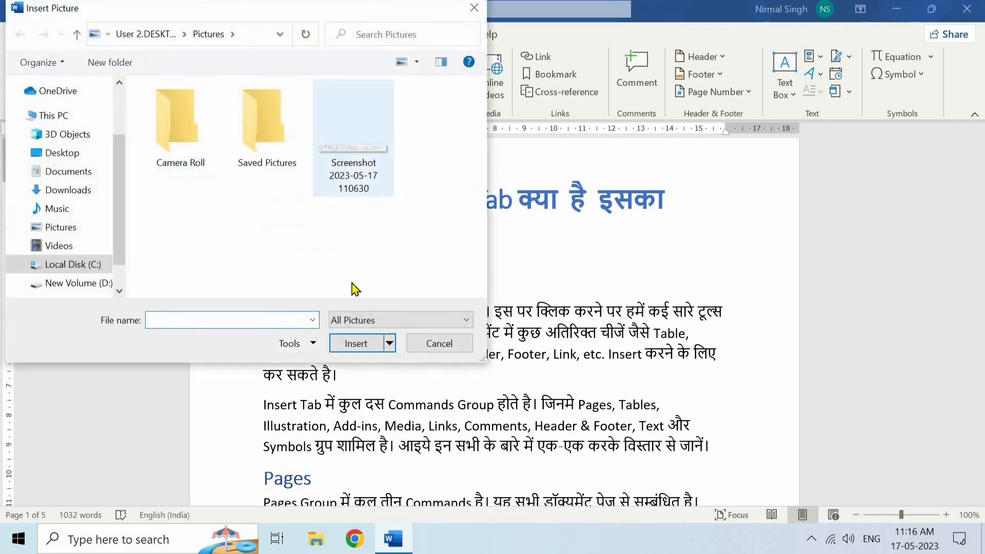
pyautogui.click(356, 343)
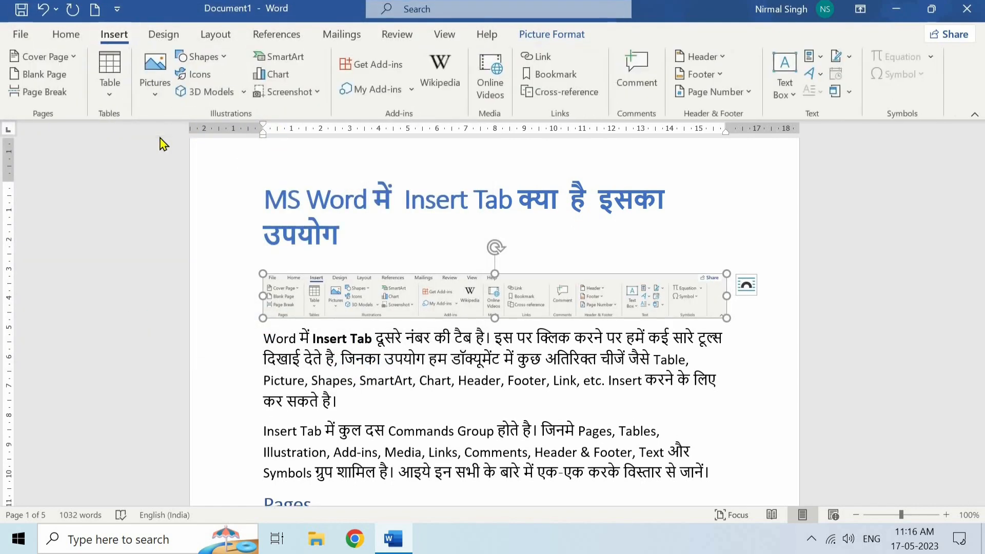
pyautogui.click(155, 75)
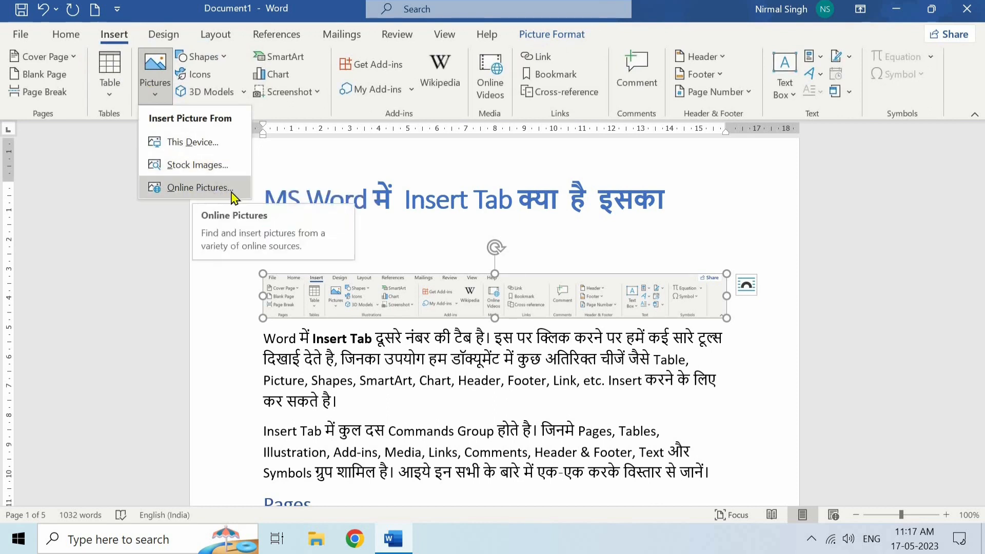
pyautogui.click(374, 225)
pyautogui.click(375, 227)
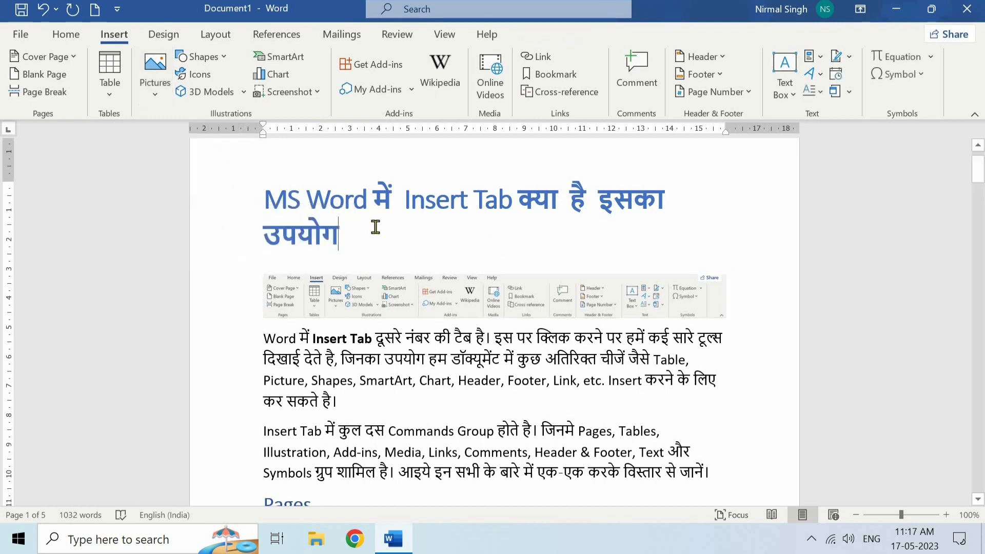
# Step: Add a blank line under the title, draw a rectangle there, then undo the rectangle
pyautogui.press('Return')
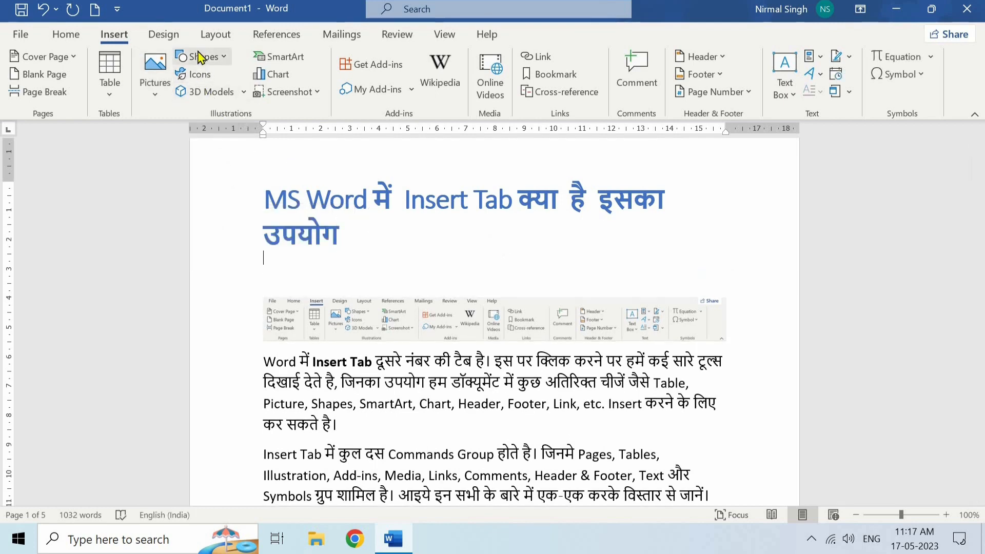
pyautogui.click(220, 59)
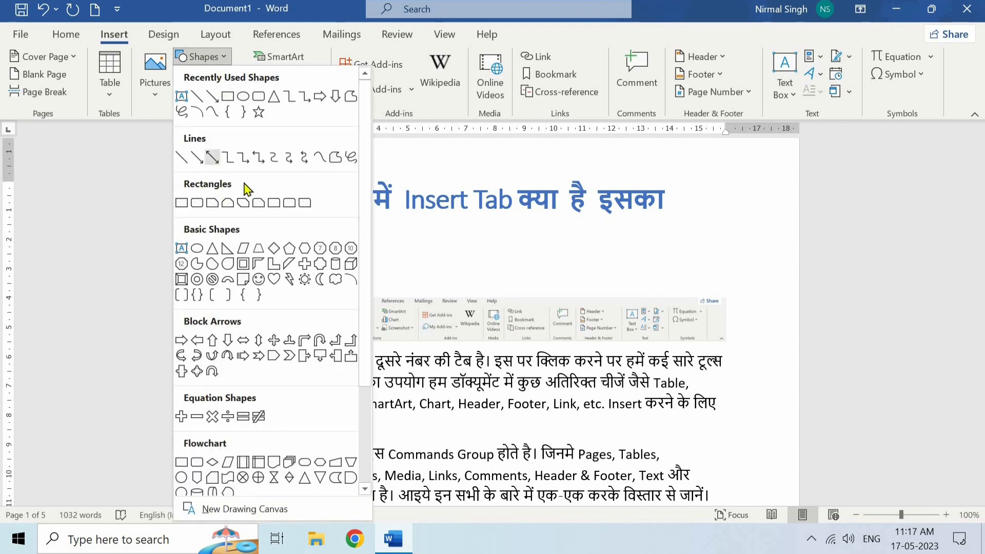
pyautogui.click(183, 204)
pyautogui.moveTo(261, 251); pyautogui.dragTo(369, 290)
pyautogui.click(437, 281)
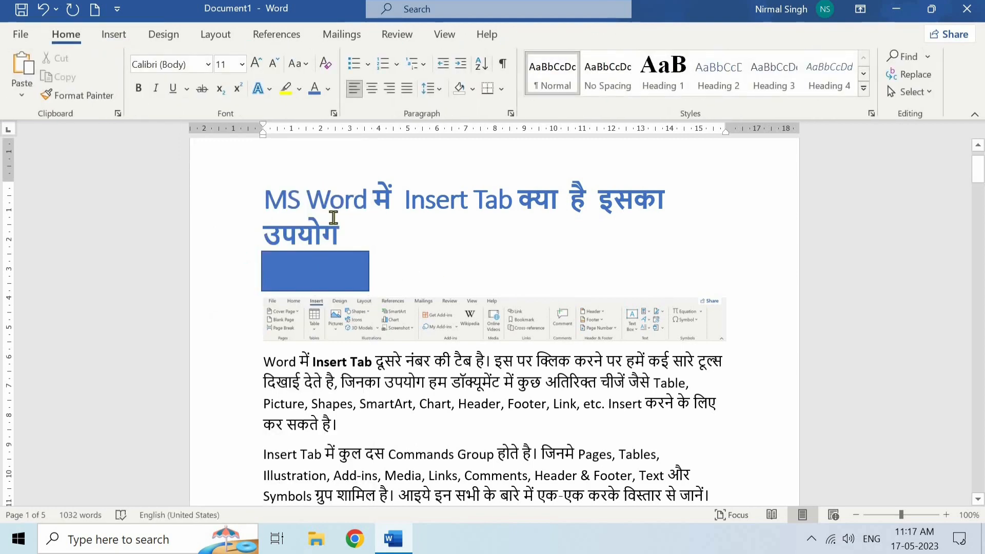
pyautogui.hotkey('ctrl', 'z')
pyautogui.click(114, 34)
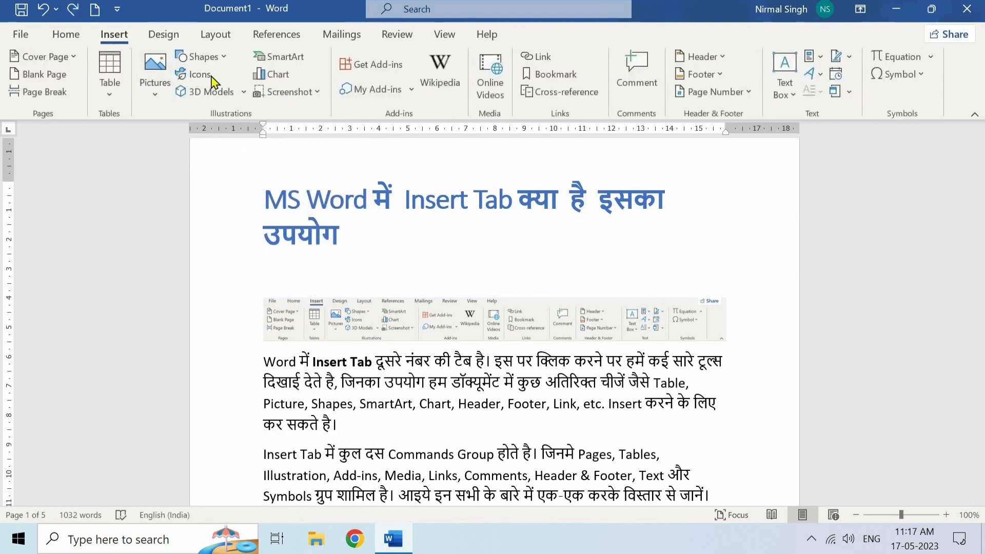
pyautogui.click(195, 79)
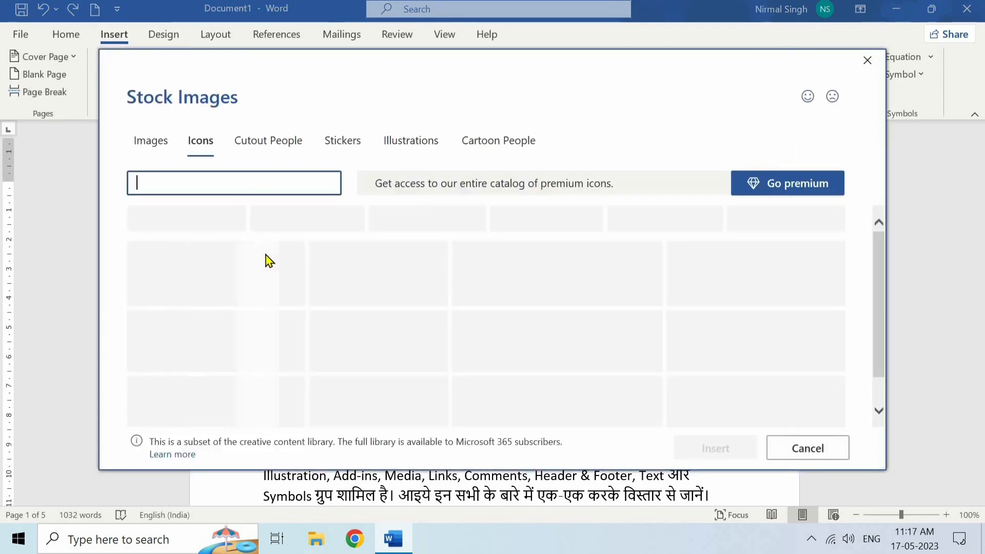
pyautogui.click(257, 298)
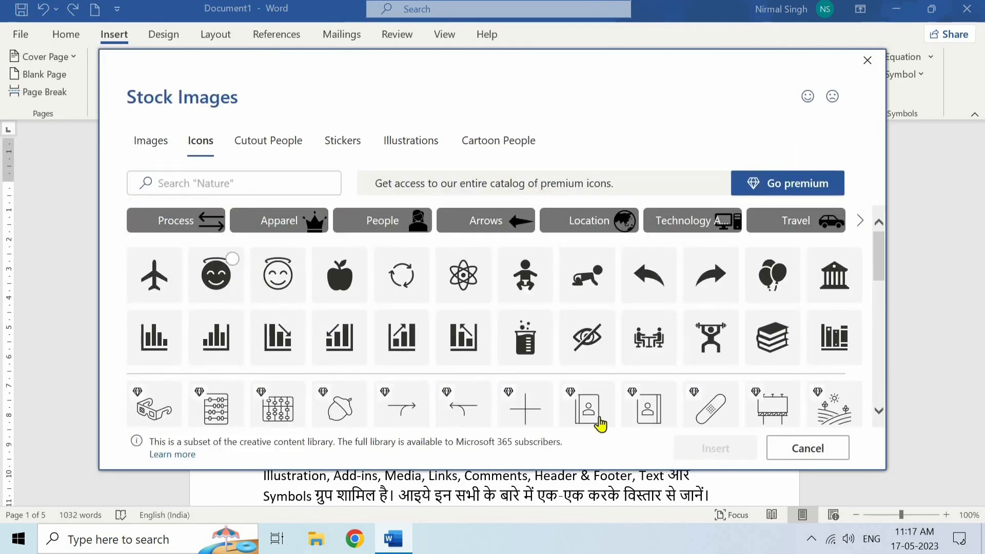
pyautogui.press('Escape')
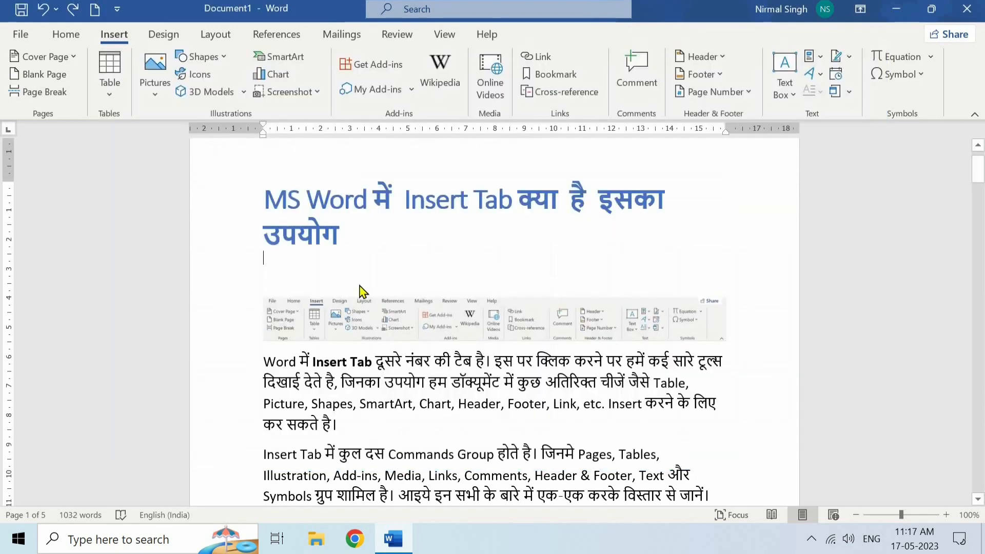
pyautogui.press('Delete')
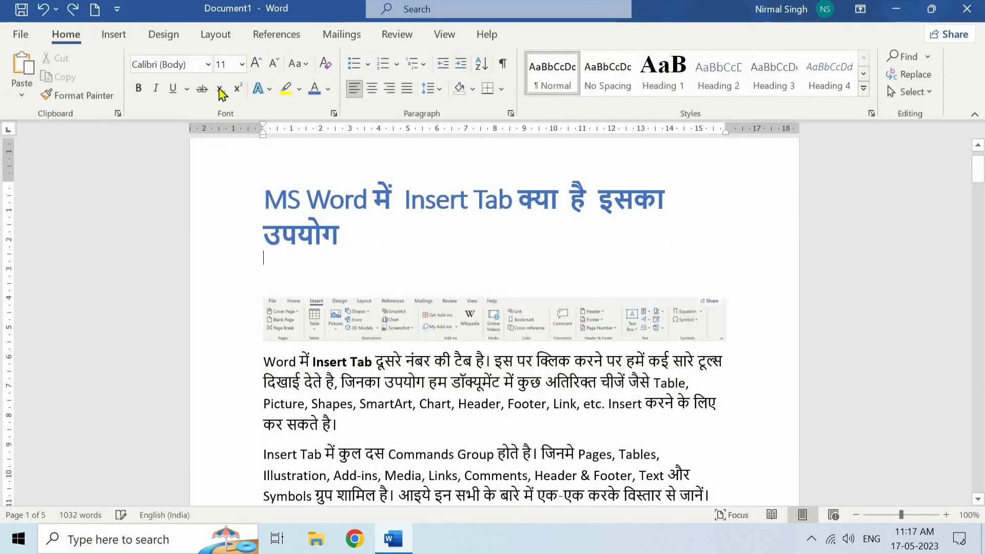
pyautogui.click(114, 34)
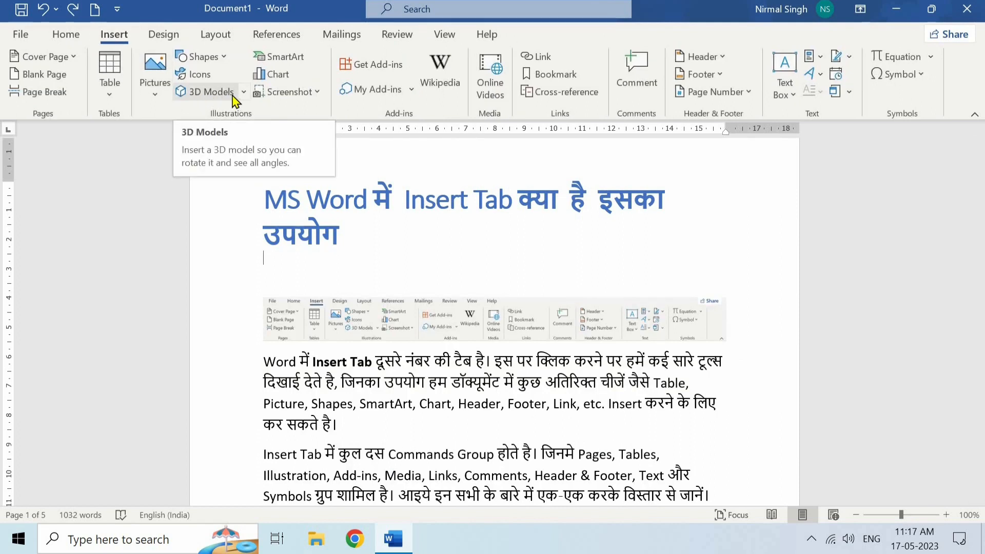
# Step: Search the stock 3D models for 'heart' and insert the anatomical heart model
pyautogui.click(244, 97)
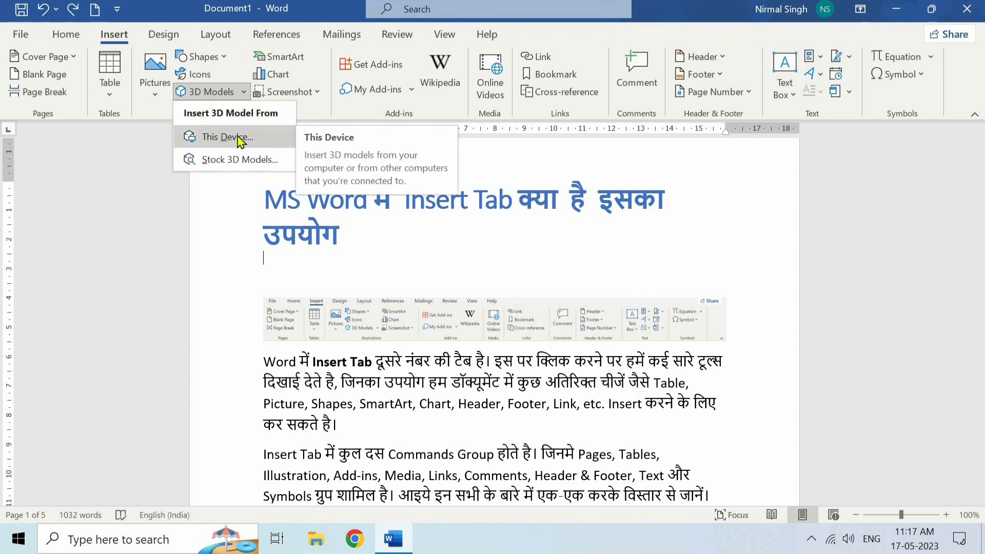
pyautogui.click(243, 170)
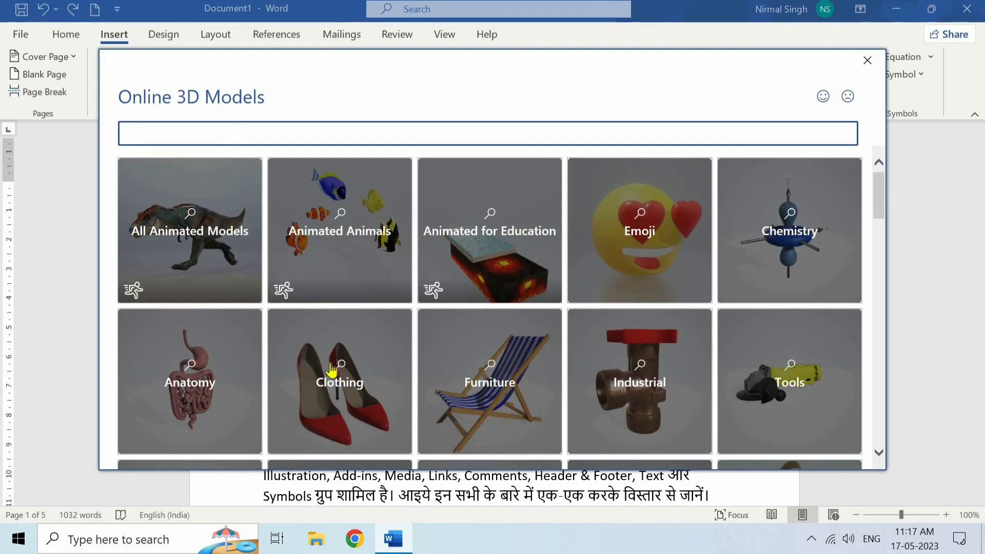
pyautogui.scroll(-5, 615, 253)
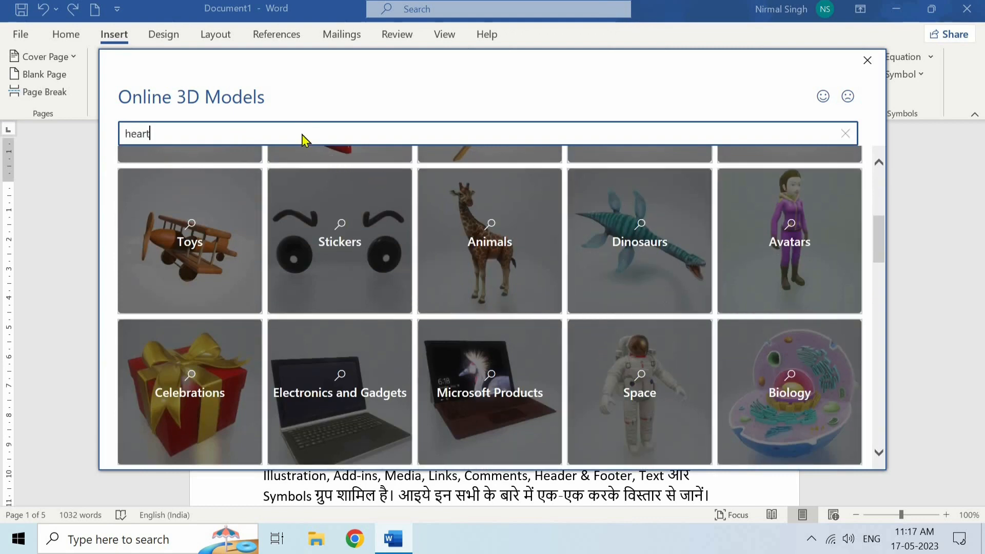
pyautogui.press('Return')
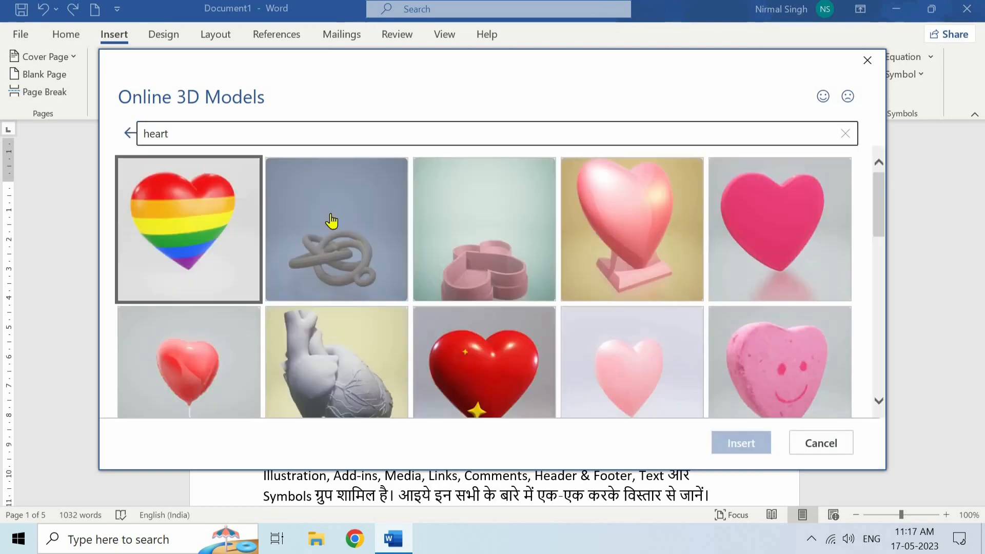
pyautogui.scroll(-4, 336, 241)
pyautogui.scroll(-2, 248, 260)
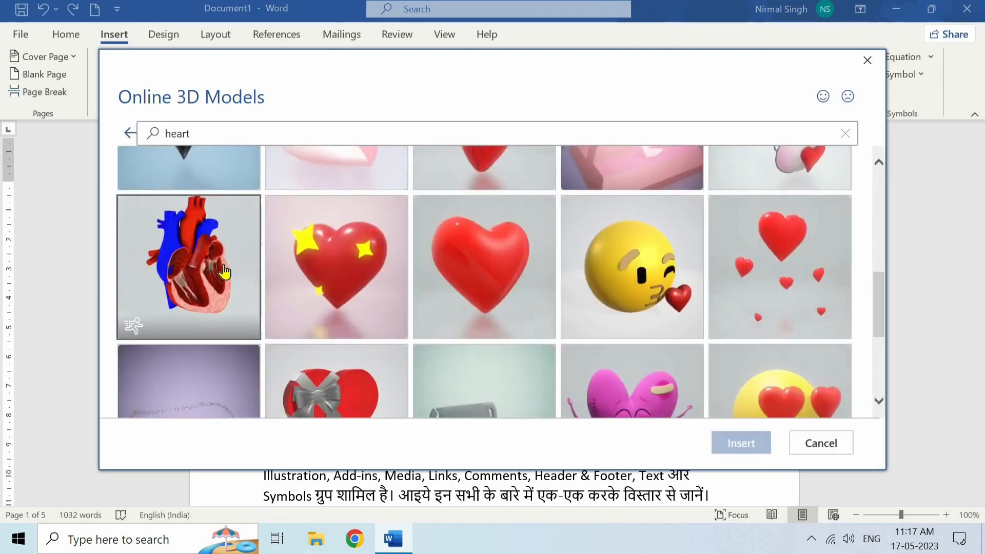
pyautogui.click(226, 272)
pyautogui.click(734, 443)
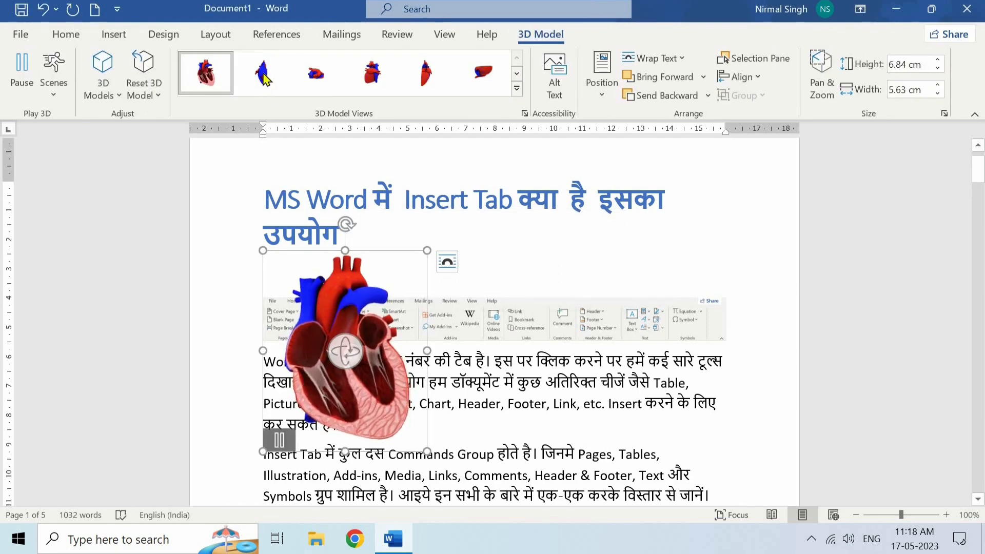
# Step: Rotate the heart through three preset views, including top view, then delete the model
pyautogui.click(263, 76)
pyautogui.click(316, 75)
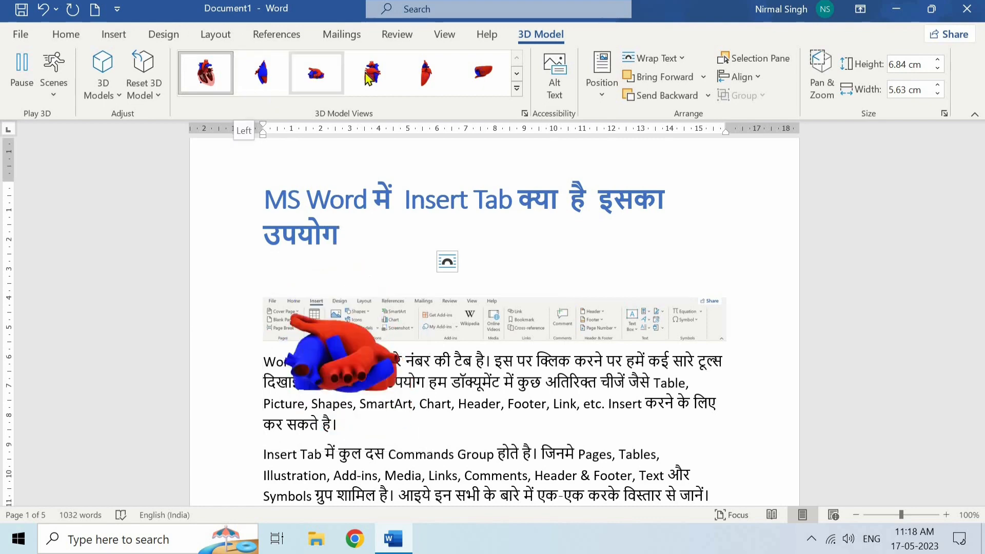
pyautogui.click(419, 80)
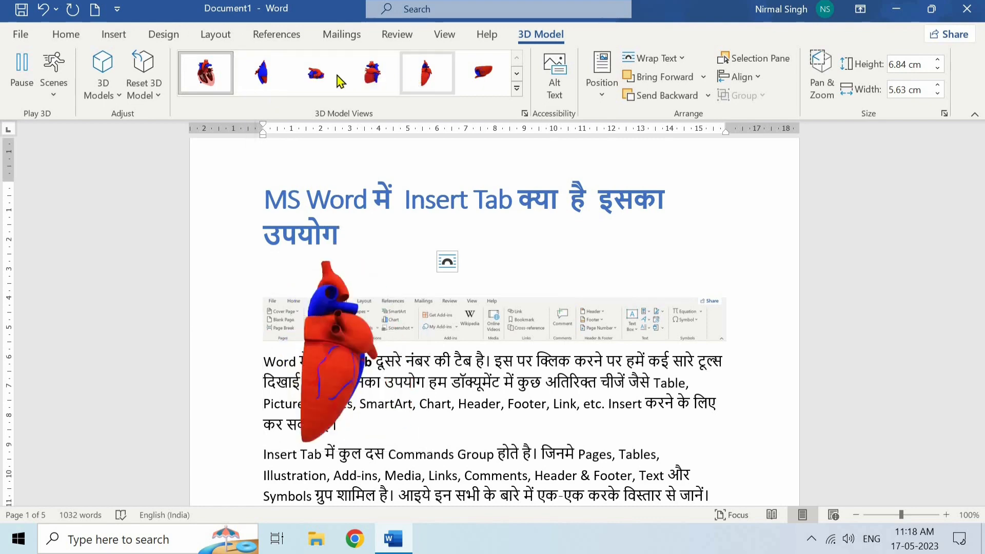
pyautogui.click(117, 34)
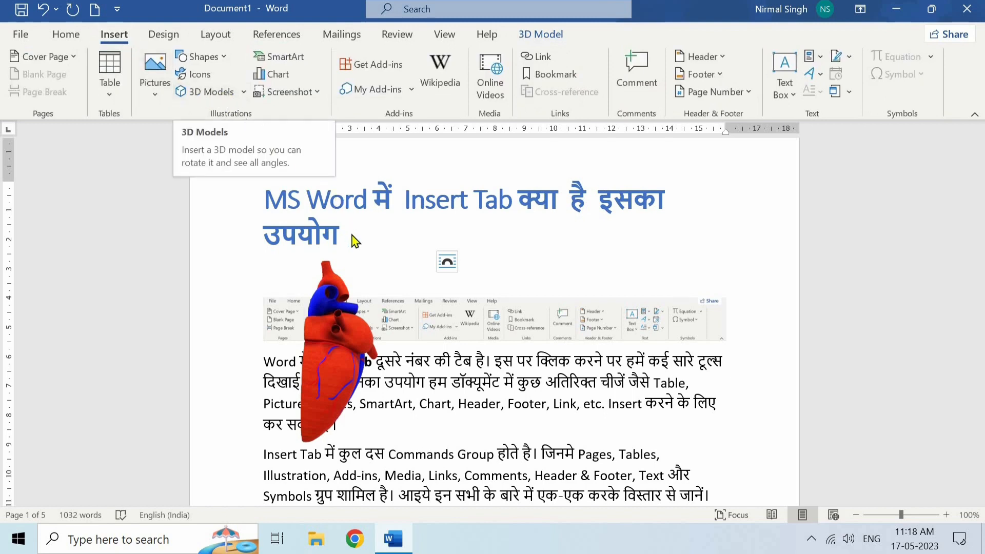
pyautogui.press('Delete')
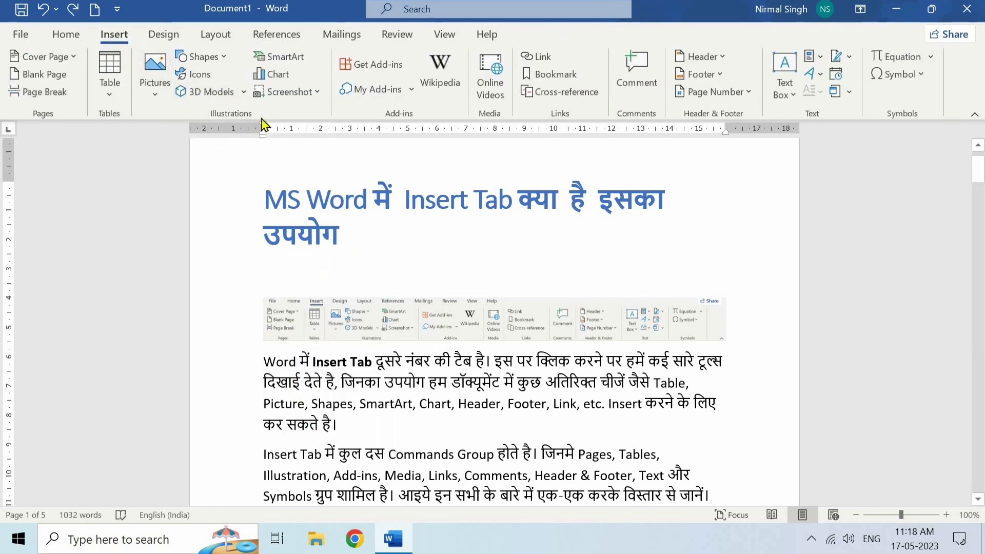
pyautogui.click(283, 63)
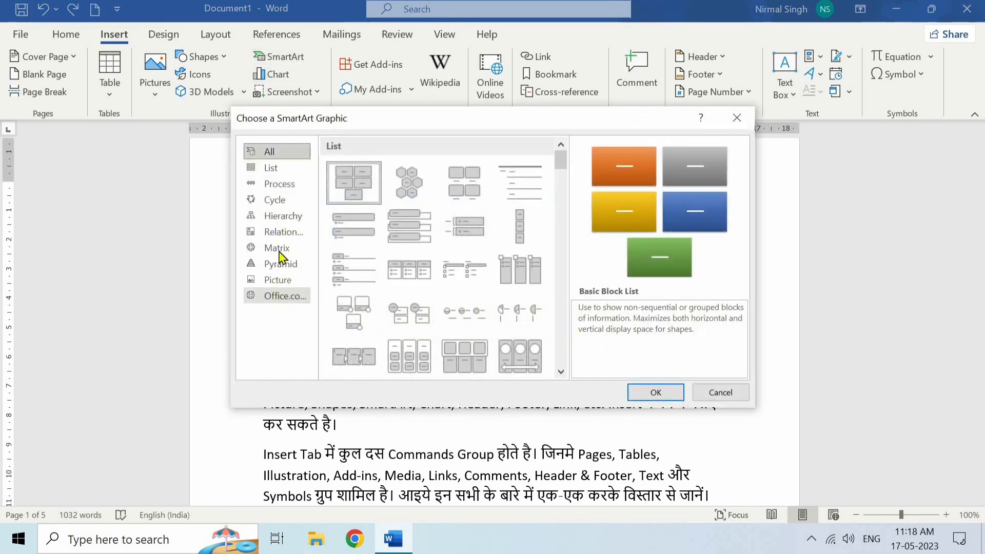
pyautogui.click(281, 201)
pyautogui.click(357, 218)
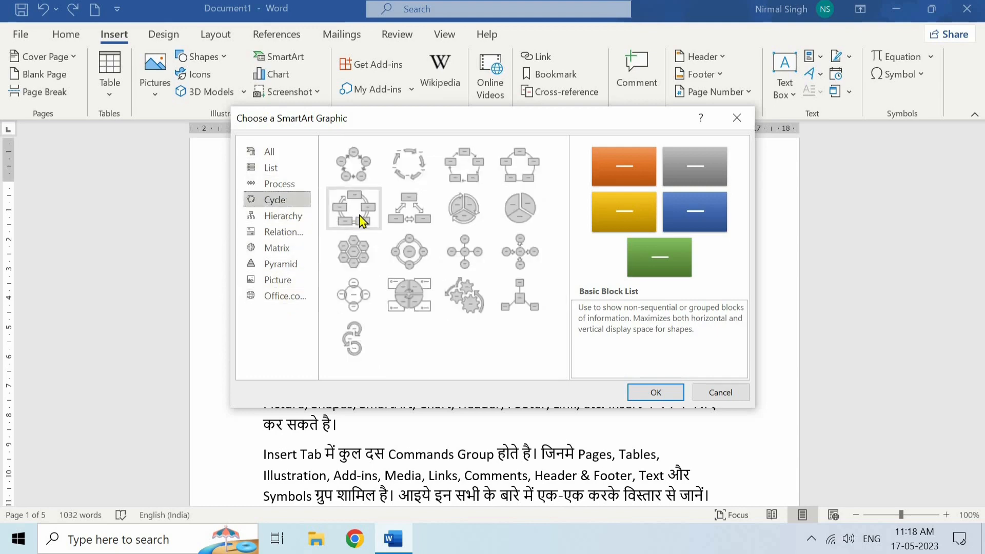
pyautogui.click(642, 390)
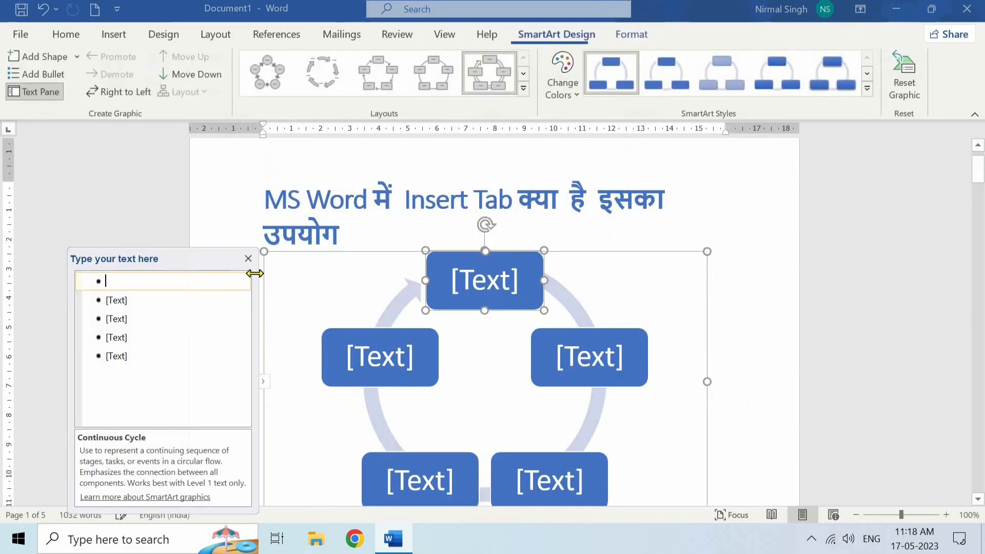
pyautogui.click(245, 263)
pyautogui.hotkey('ctrl', 'z')
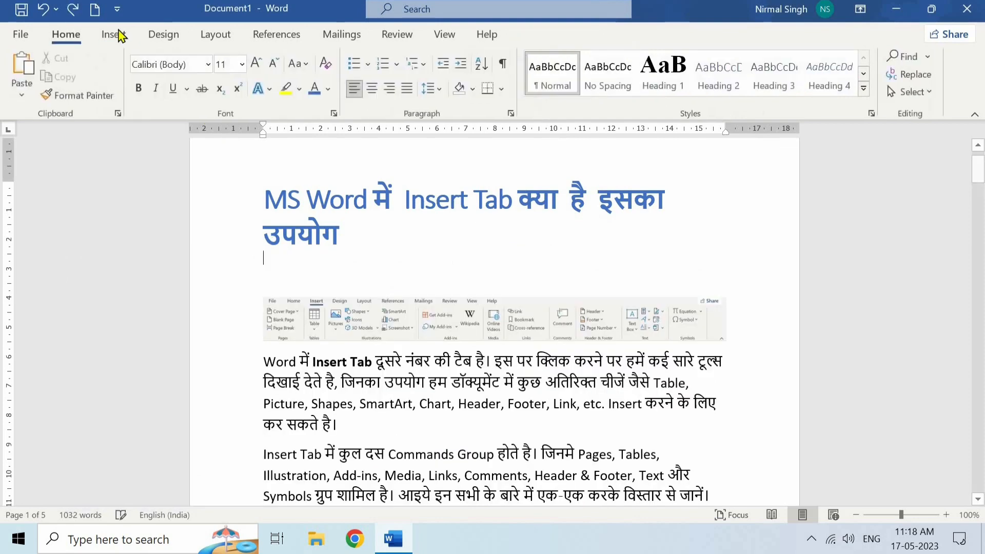
pyautogui.click(114, 34)
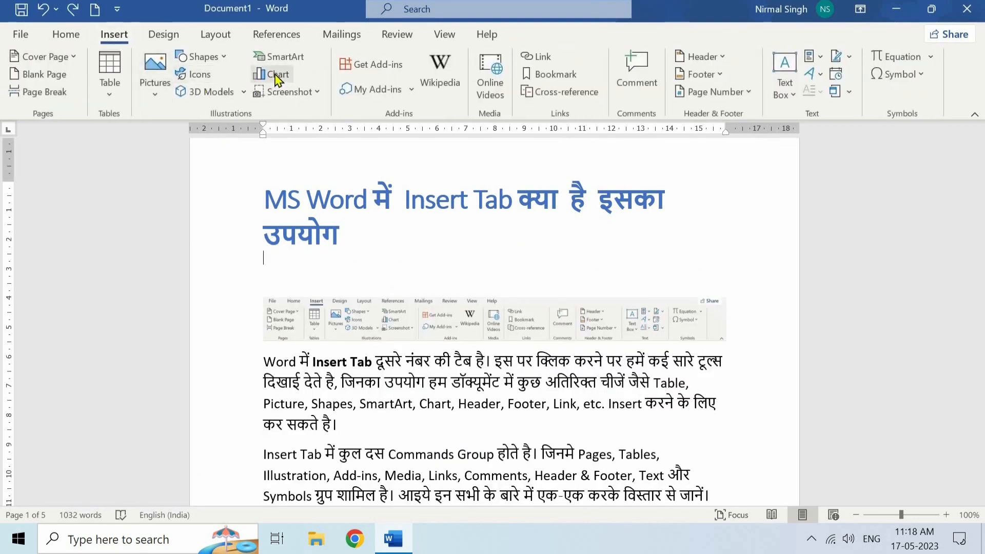
pyautogui.click(276, 77)
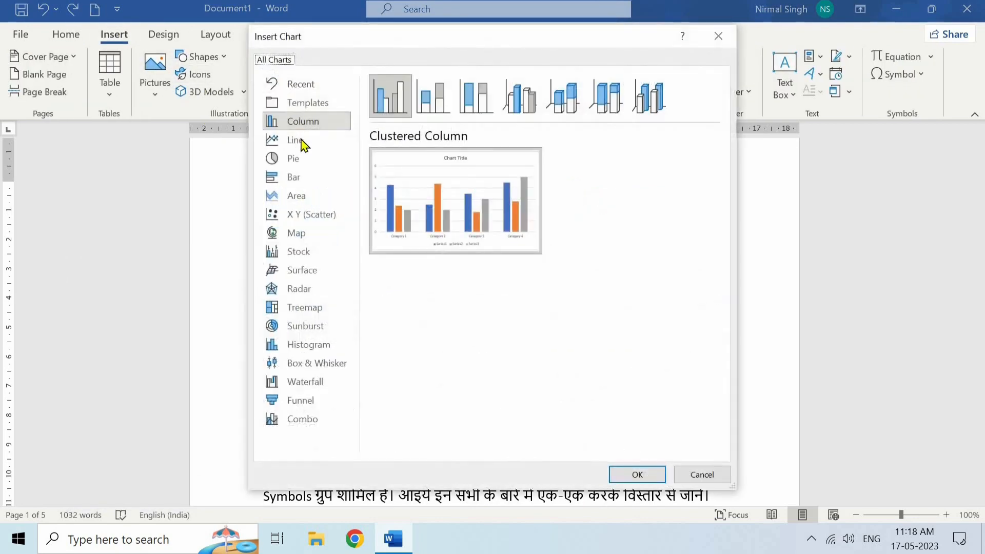
pyautogui.click(301, 139)
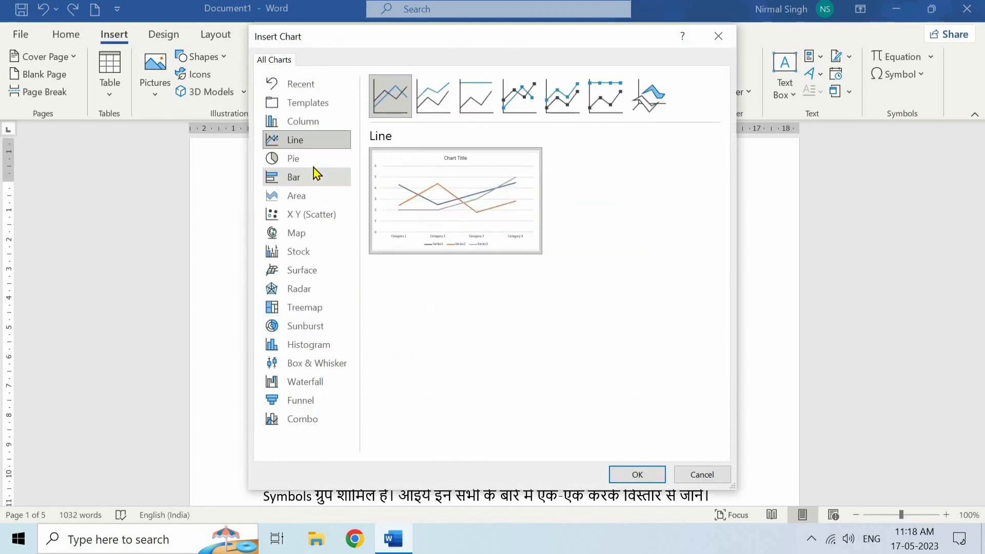
pyautogui.click(300, 158)
pyautogui.click(621, 472)
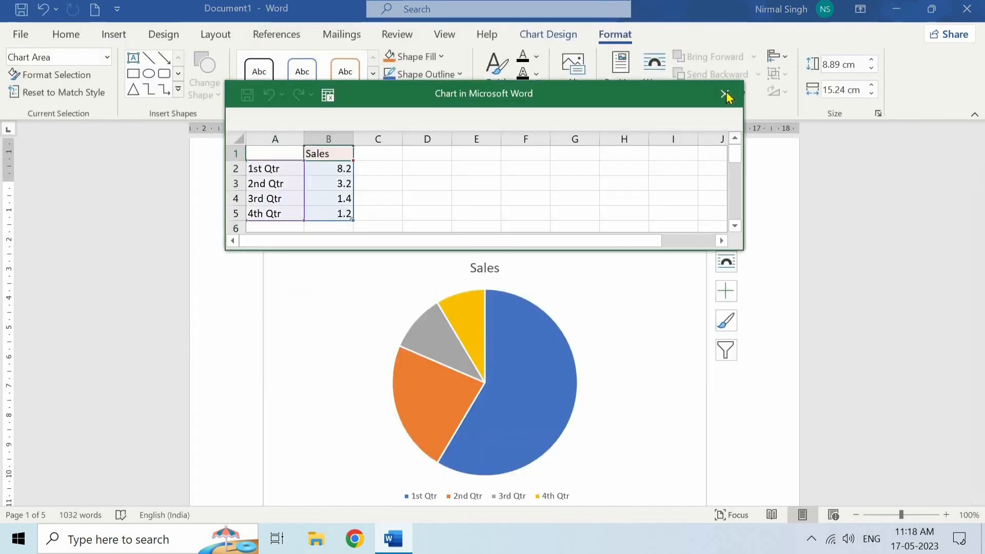
pyautogui.click(726, 93)
pyautogui.hotkey('ctrl', 'z')
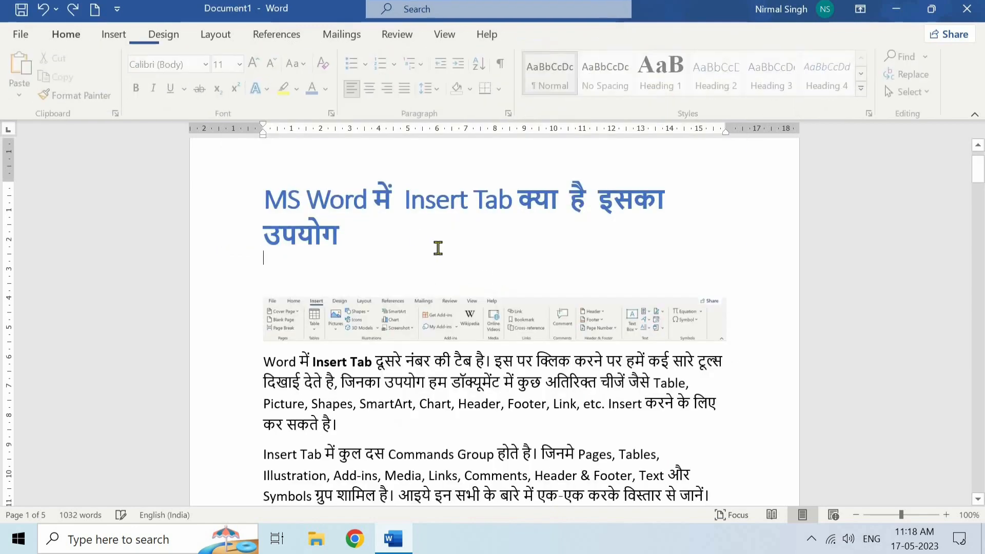
pyautogui.click(113, 35)
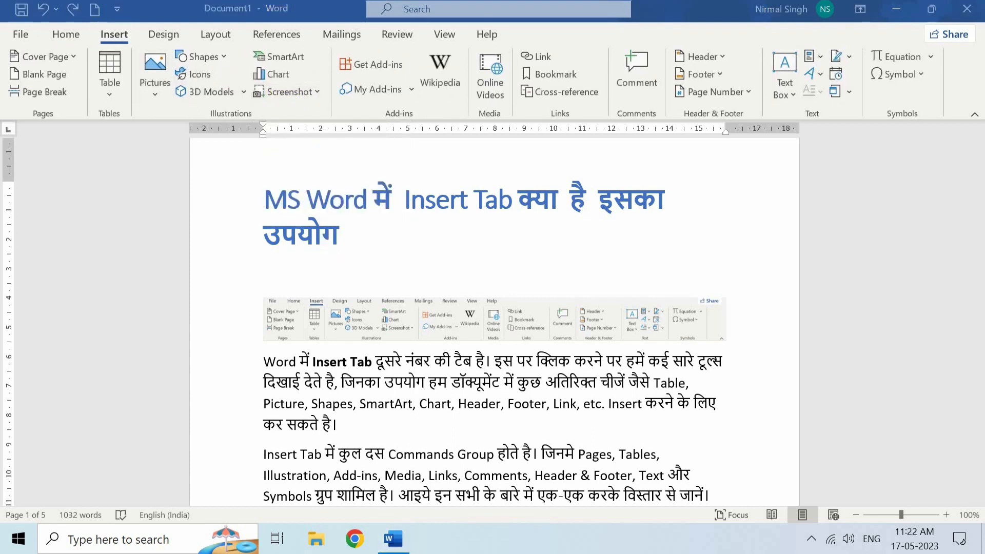
pyautogui.click(306, 265)
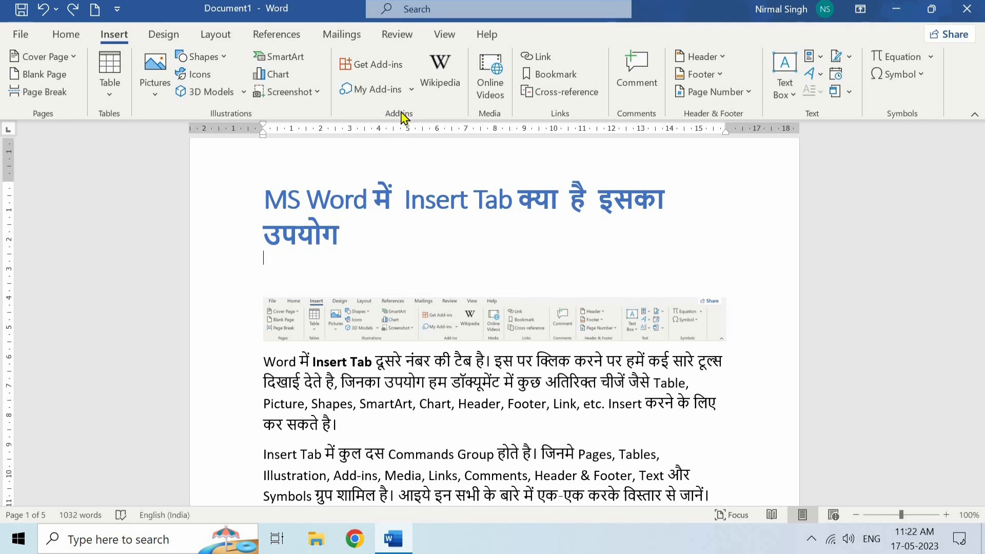
pyautogui.click(441, 77)
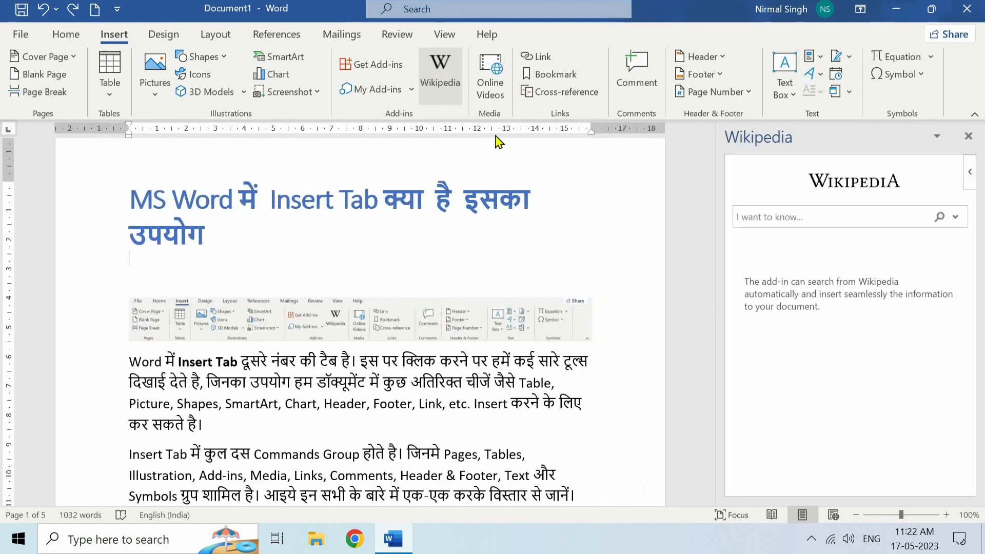
pyautogui.click(769, 220)
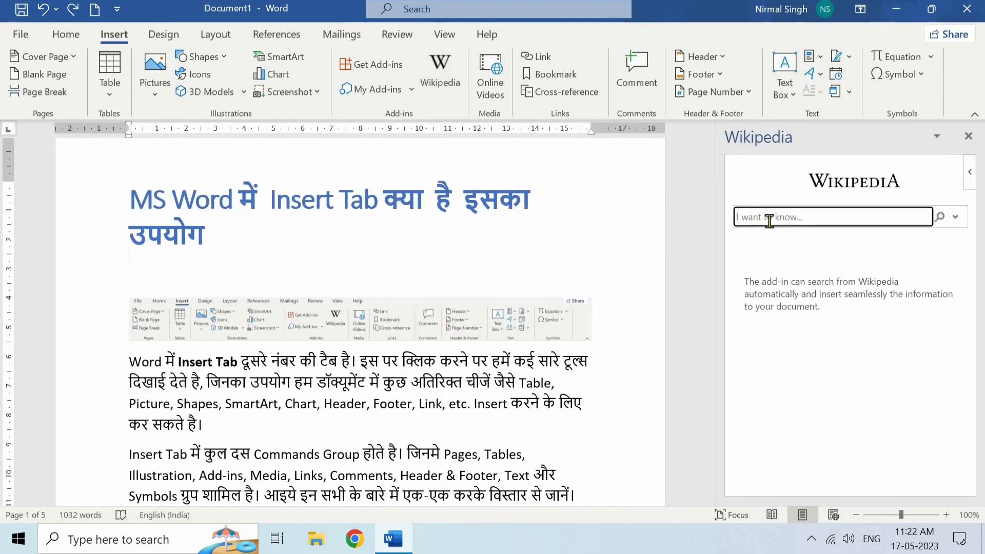
pyautogui.write('india budget 2023')
pyautogui.press('Return')
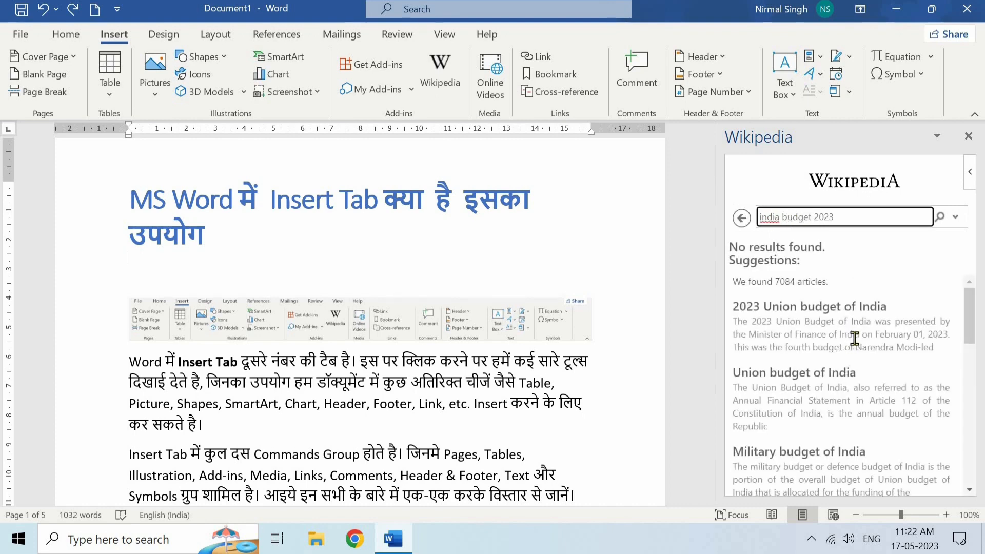
pyautogui.scroll(-1, 850, 344)
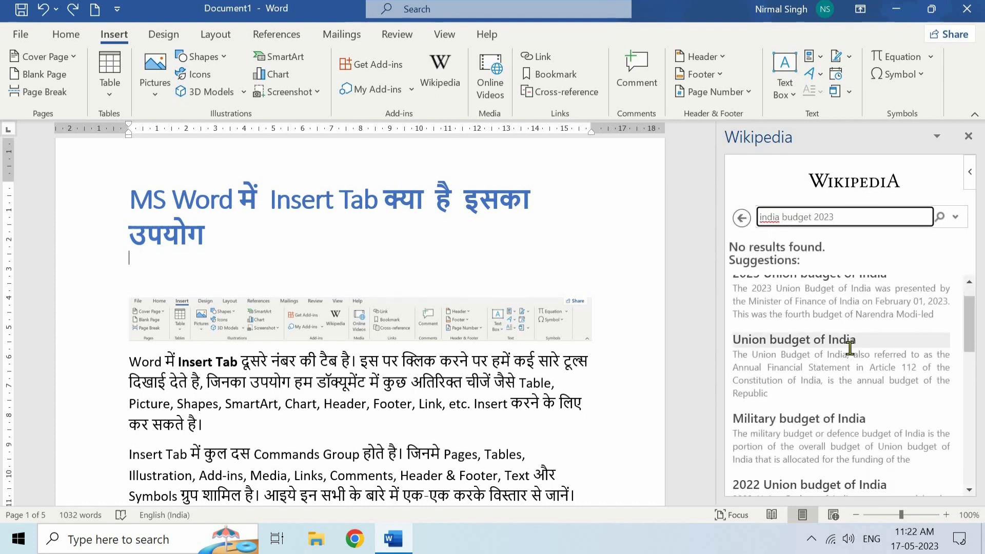
pyautogui.click(822, 338)
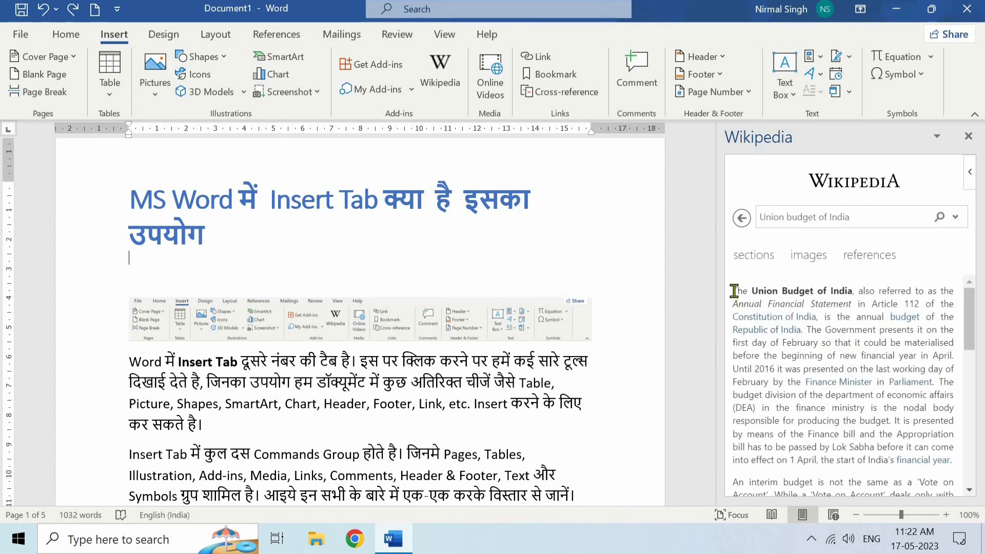
pyautogui.moveTo(746, 293); pyautogui.dragTo(955, 463)
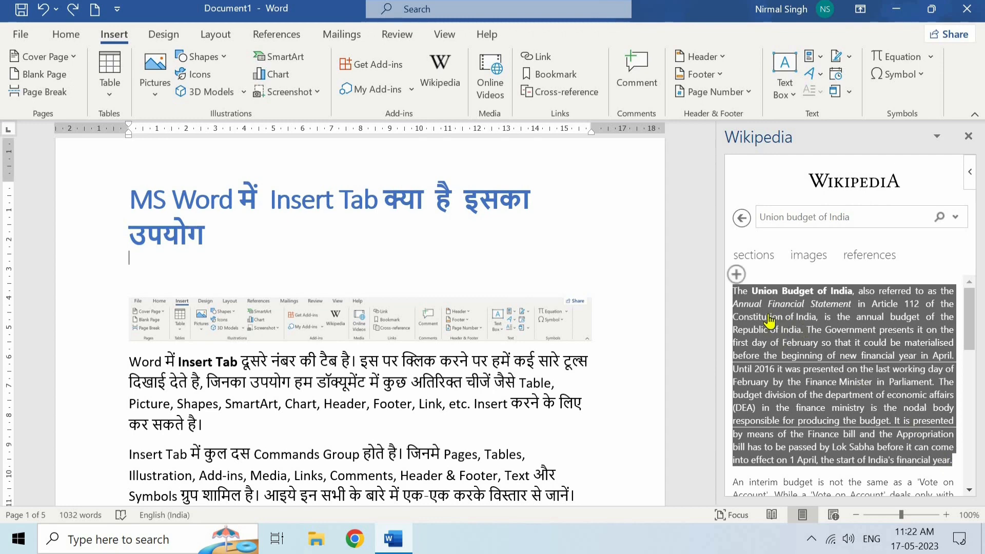
pyautogui.click(736, 276)
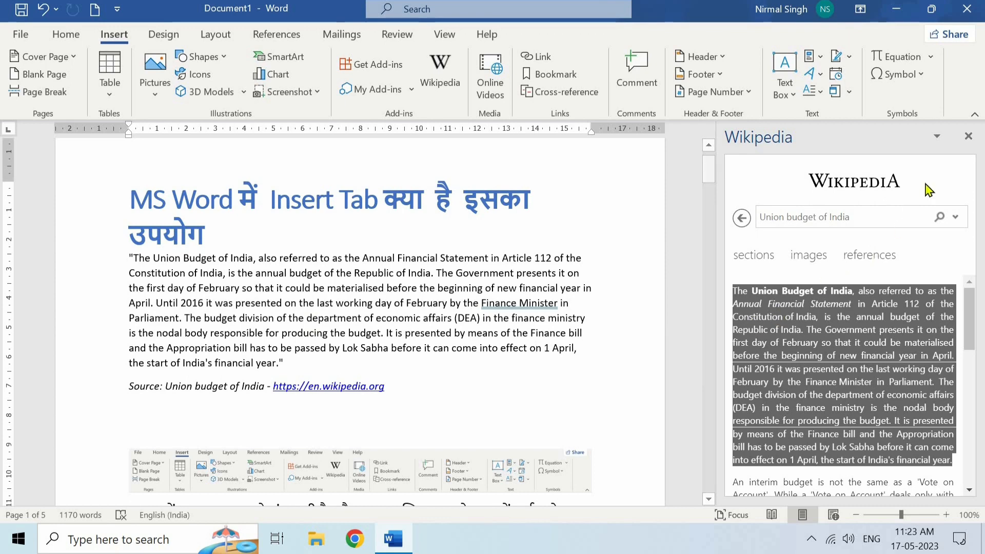
pyautogui.click(967, 137)
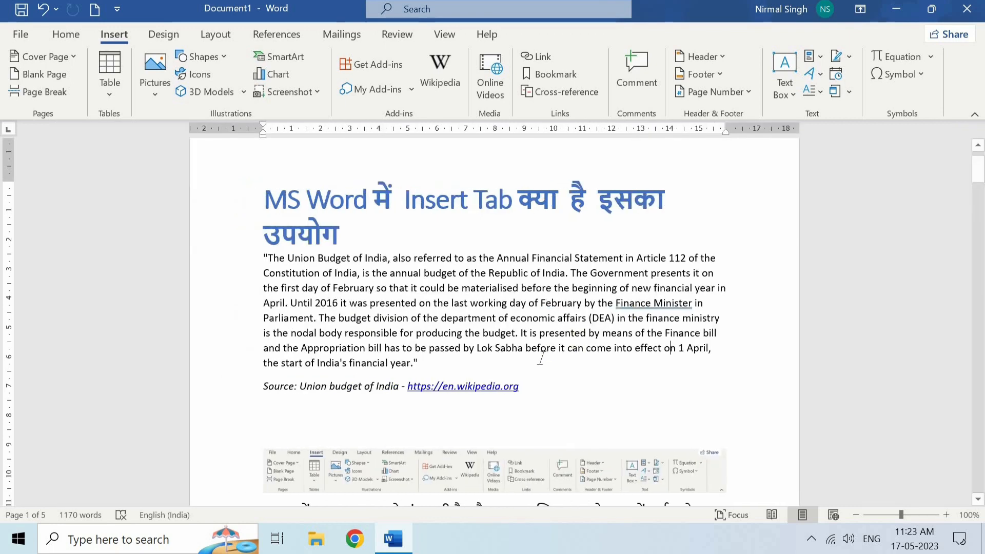
pyautogui.hotkey('ctrl', 'z')
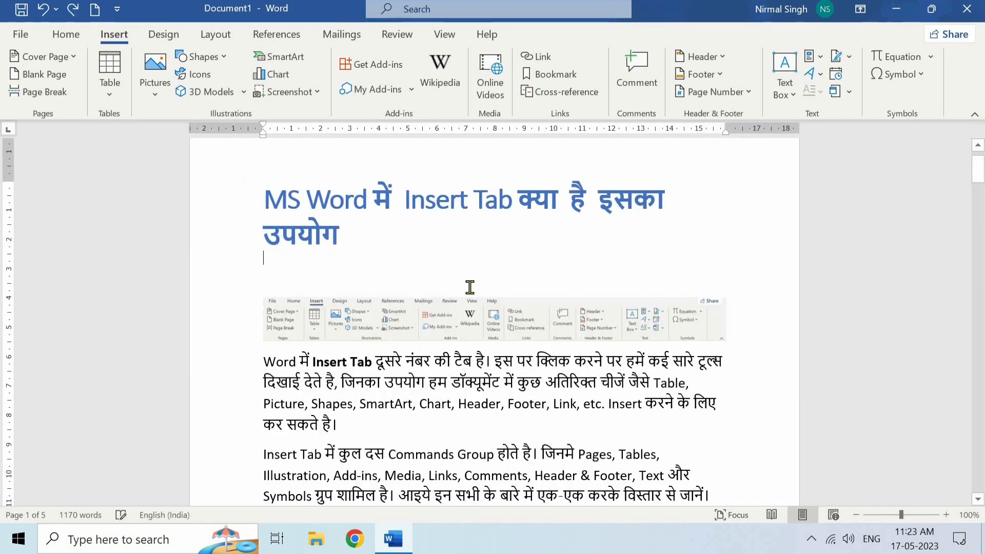
pyautogui.click(385, 72)
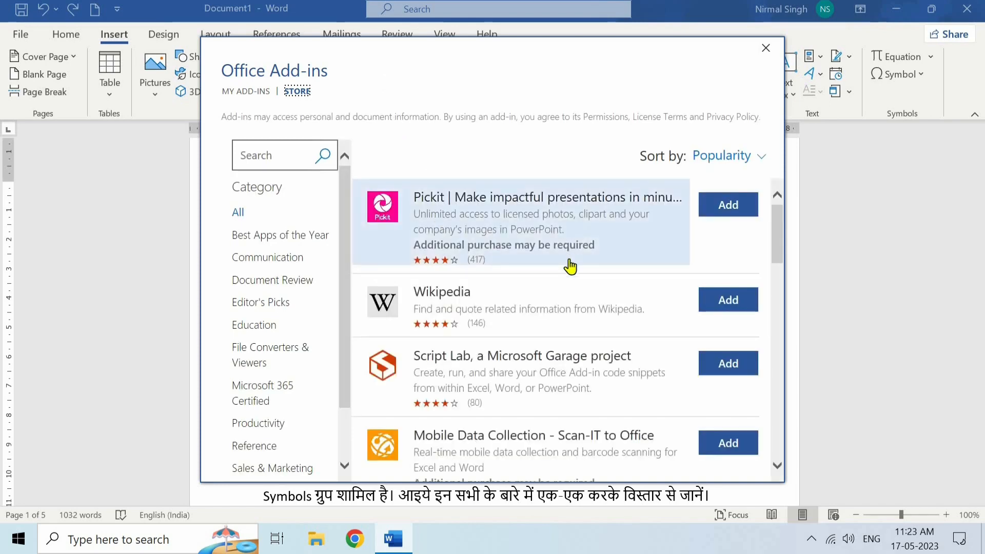
pyautogui.scroll(-3, 569, 265)
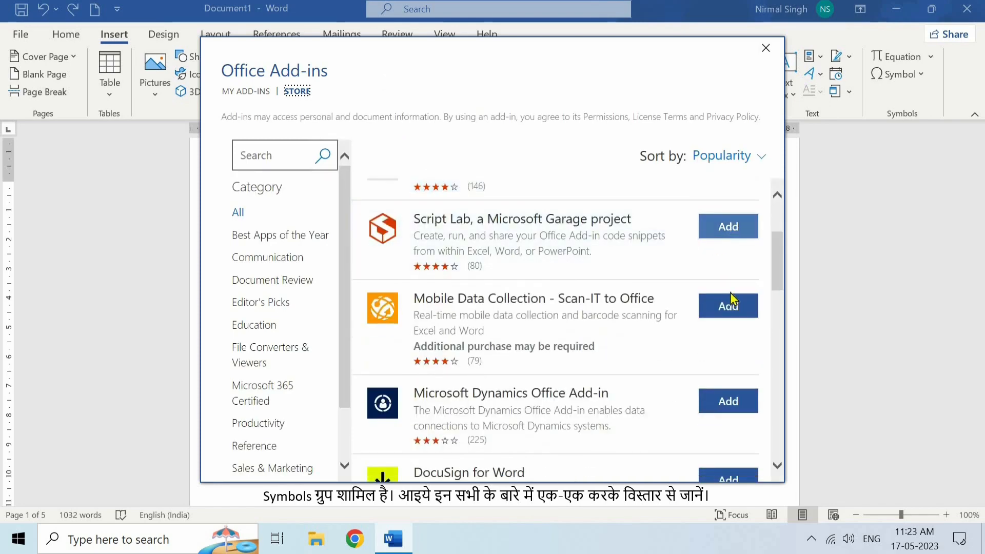
pyautogui.scroll(-3, 550, 305)
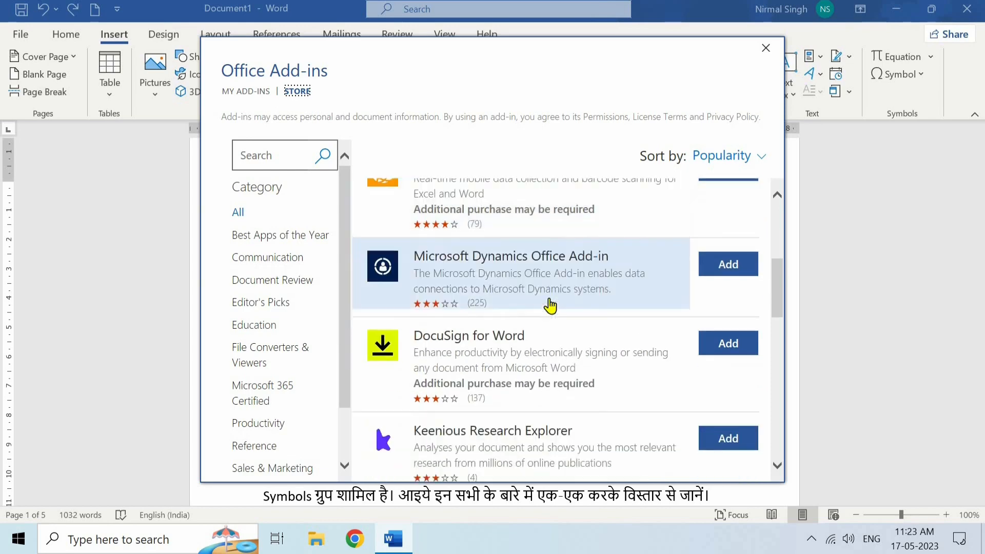
pyautogui.scroll(-3, 550, 305)
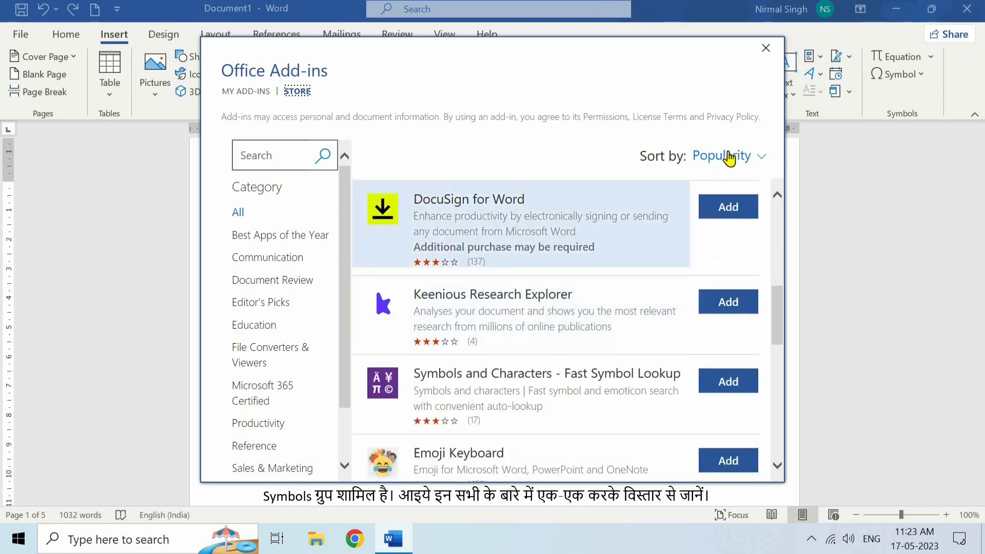
pyautogui.click(766, 48)
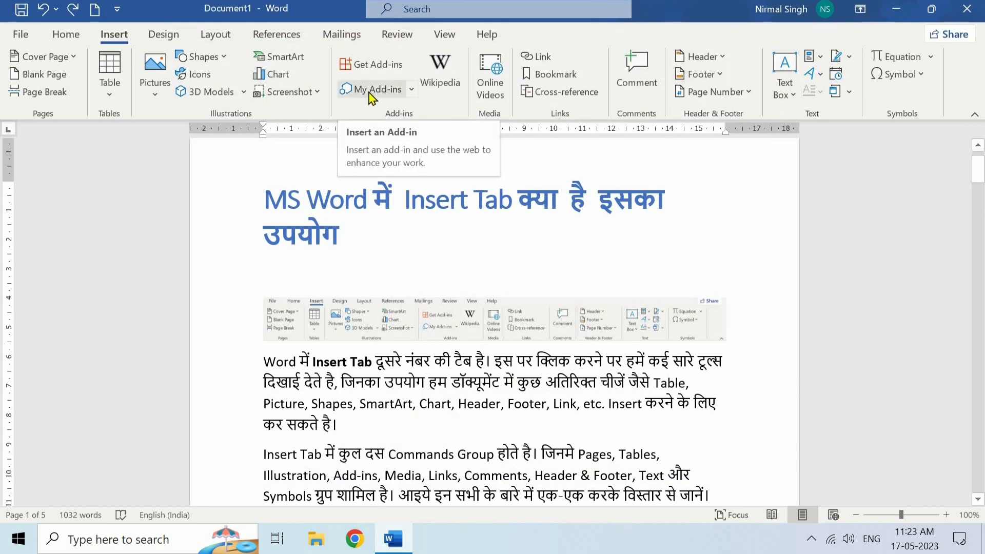
pyautogui.click(491, 90)
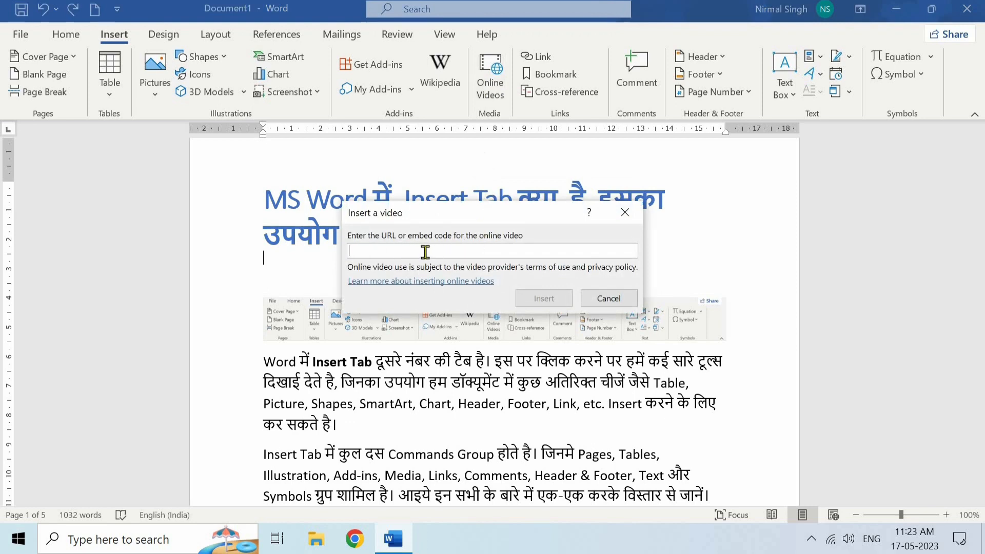
pyautogui.write('https://www.youtube.com/watch?v=k19lPwP7rQQ')
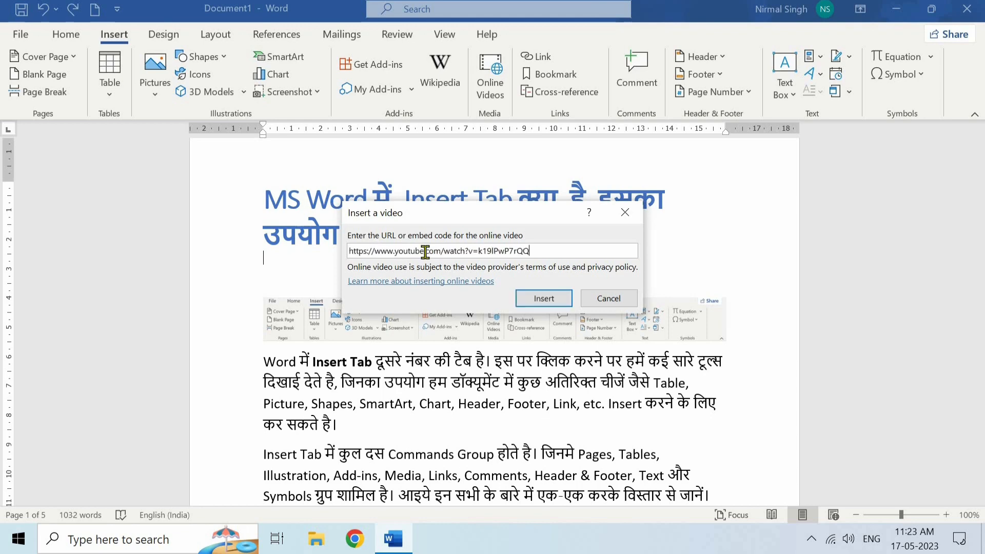
pyautogui.click(538, 303)
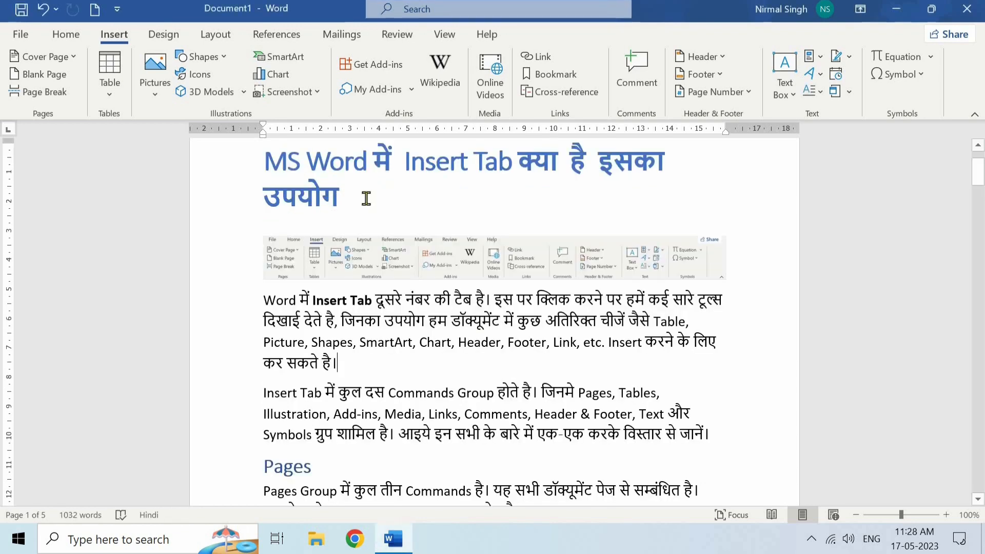
pyautogui.click(366, 198)
pyautogui.press('Return')
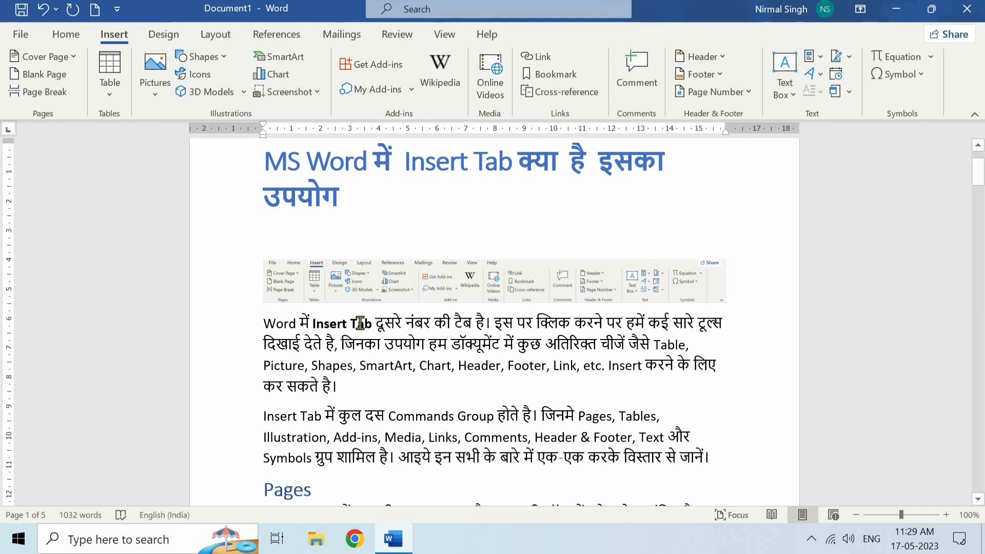
pyautogui.moveTo(313, 323); pyautogui.dragTo(375, 324)
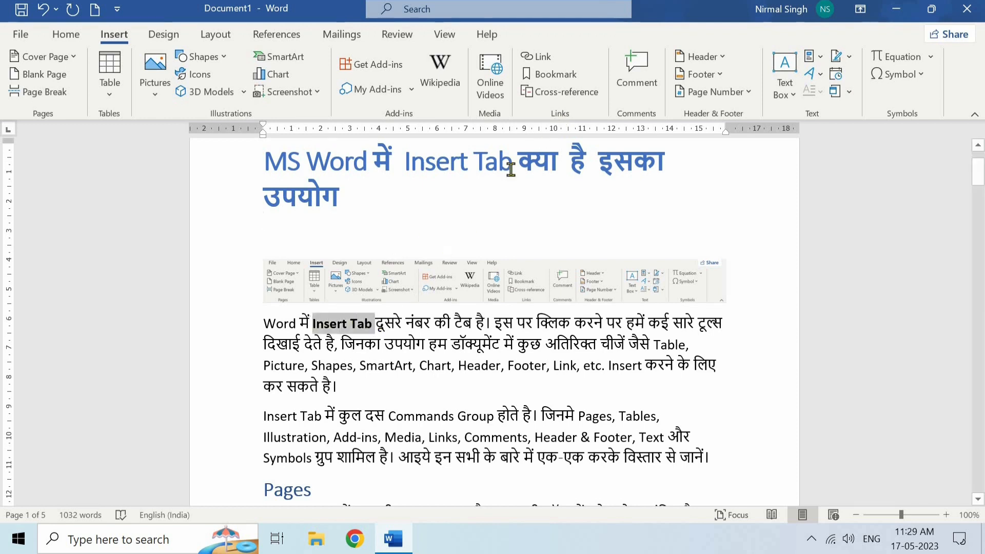
pyautogui.click(537, 61)
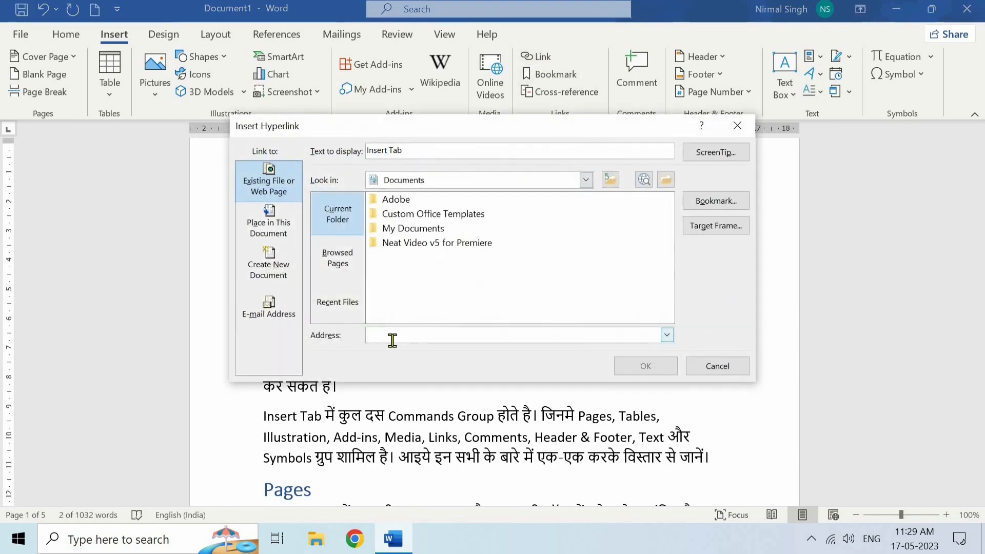
pyautogui.write('https://www.nayaseekhon.com/insert-tab-in-word/')
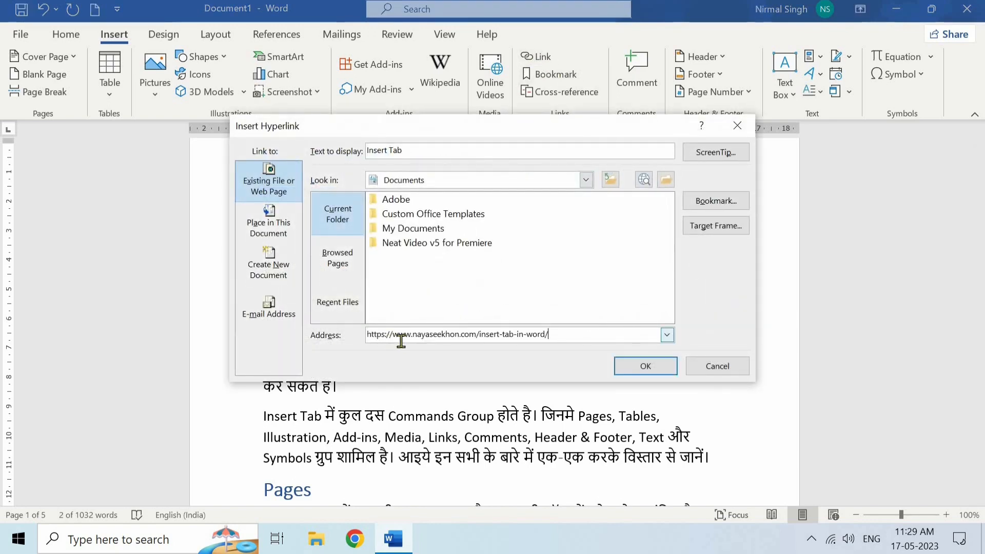
pyautogui.click(647, 372)
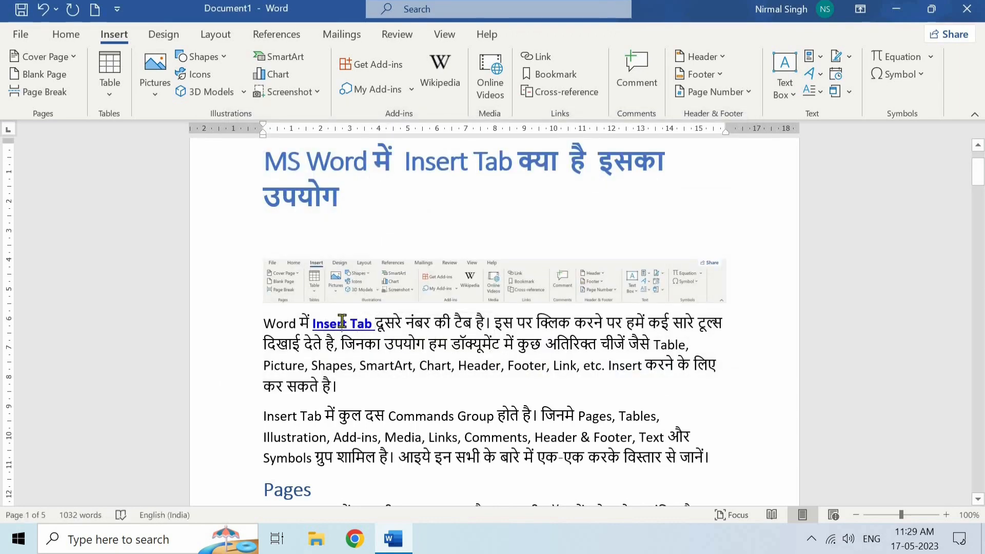
pyautogui.keyDown('ctrl'); pyautogui.click(342, 324); pyautogui.keyUp('ctrl')
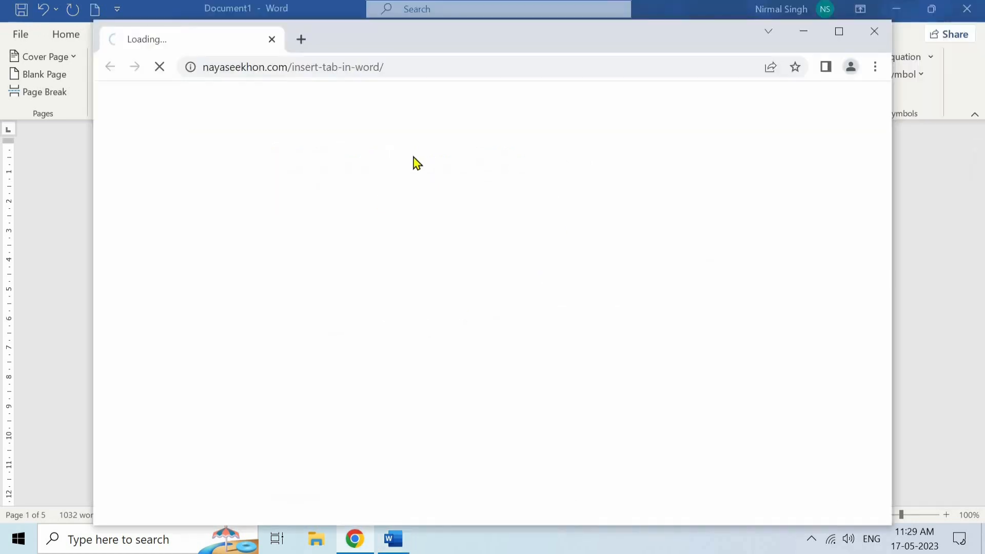
pyautogui.click(875, 36)
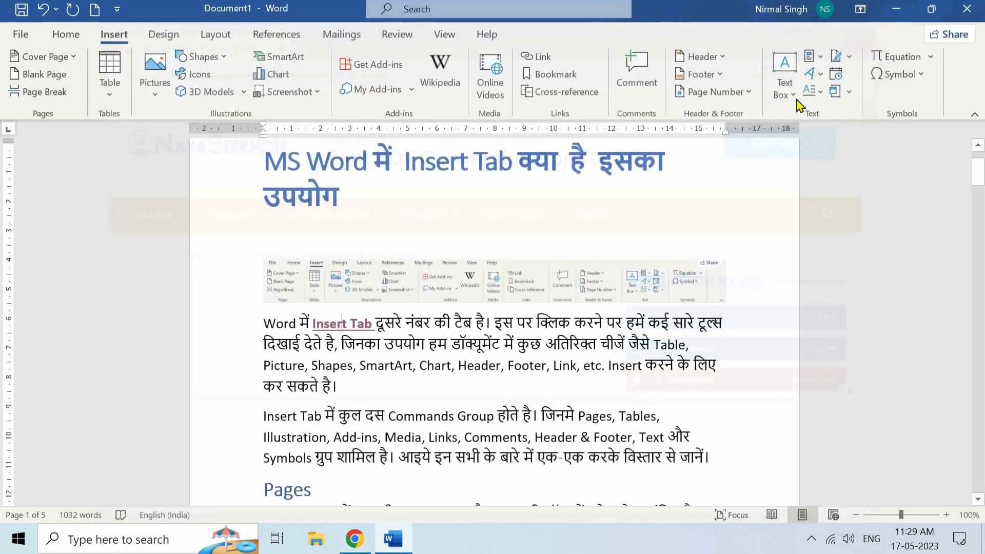
pyautogui.click(548, 61)
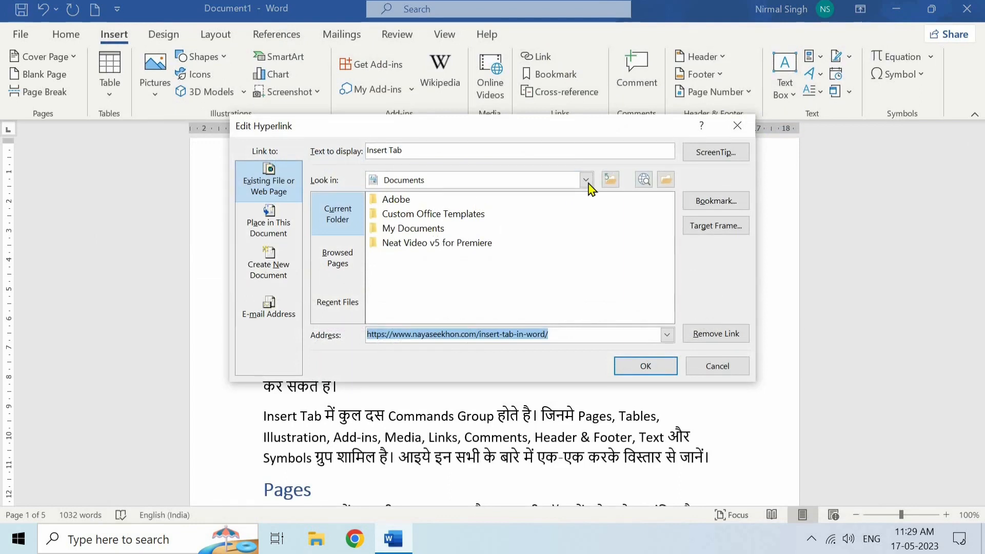
pyautogui.click(427, 248)
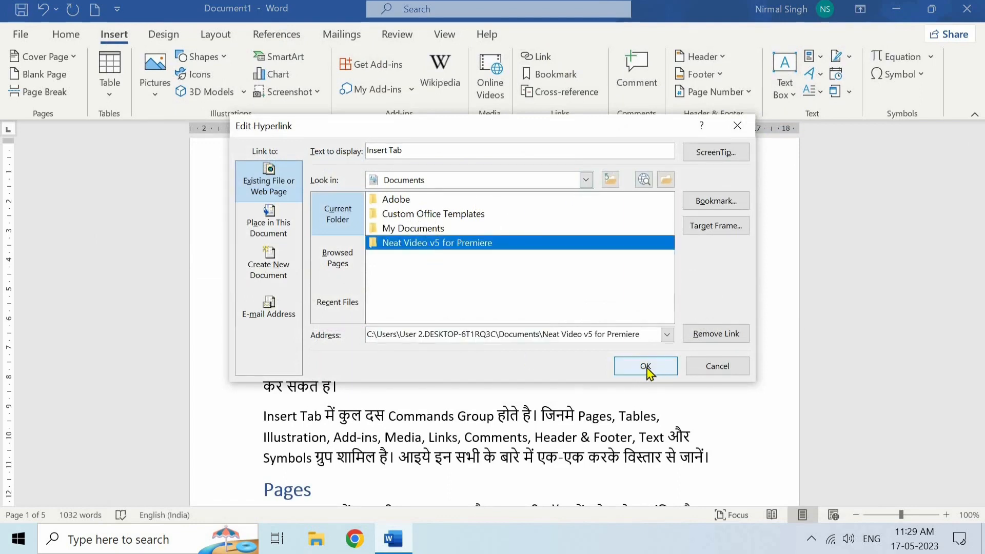
pyautogui.click(703, 368)
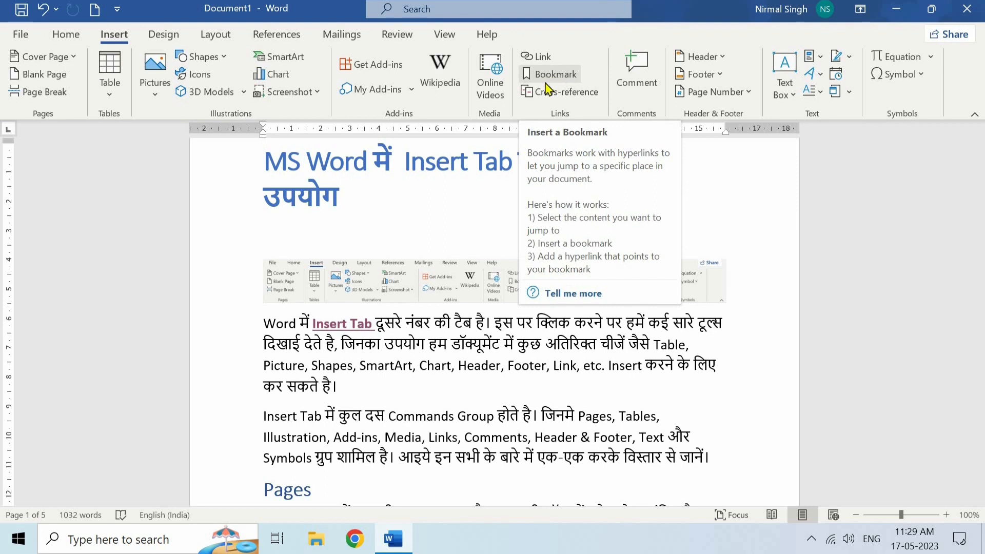
pyautogui.scroll(-1, 418, 345)
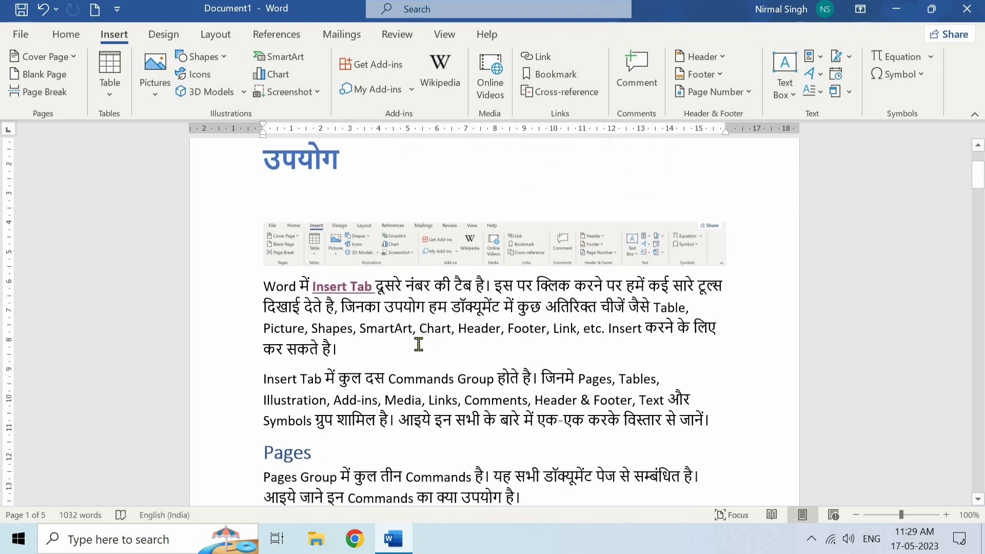
# Step: Insert a blank page after the first paragraph and type 'Test' on it
pyautogui.press('Return')
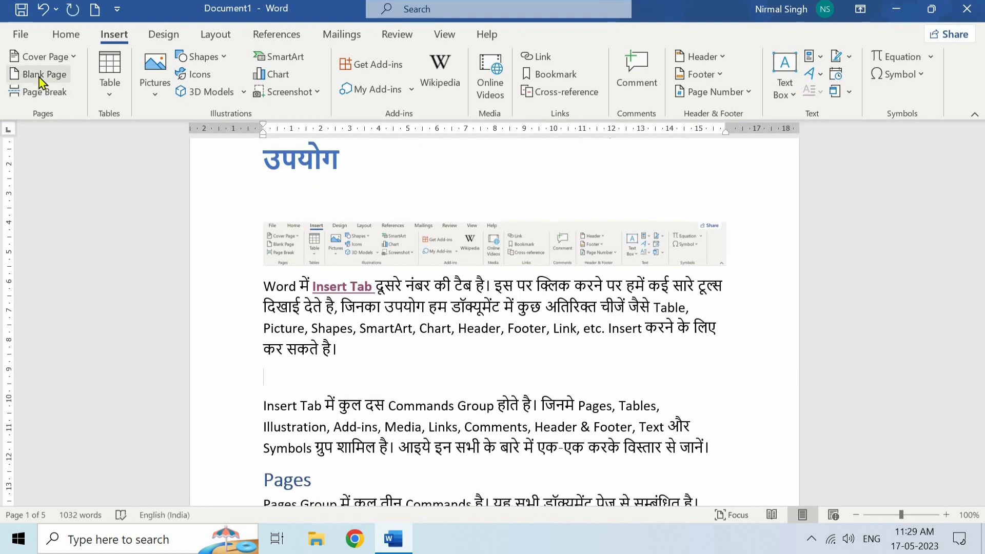
pyautogui.click(46, 77)
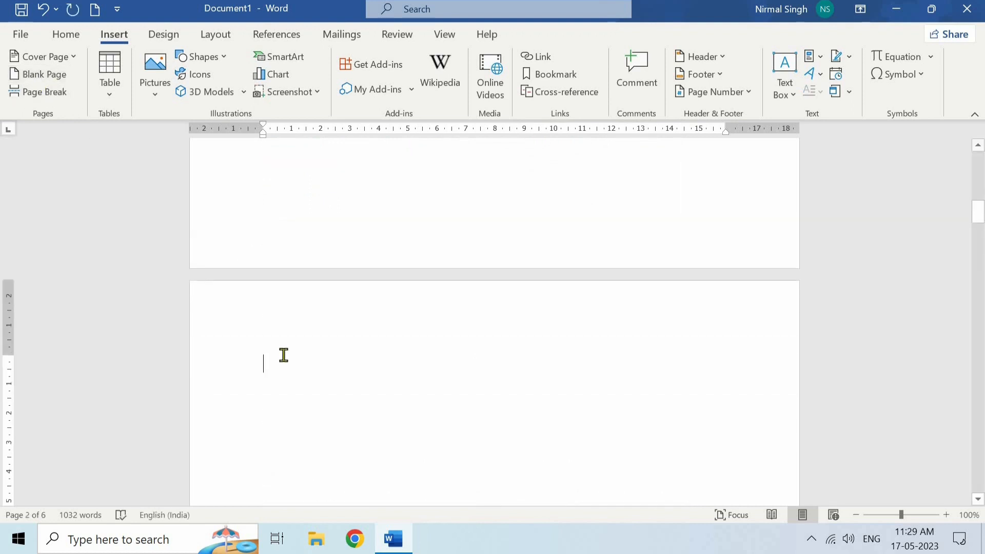
pyautogui.write('Test')
# Step: Format 'Test' with the Heading 2 style and reselect it
pyautogui.moveTo(260, 359); pyautogui.dragTo(288, 361)
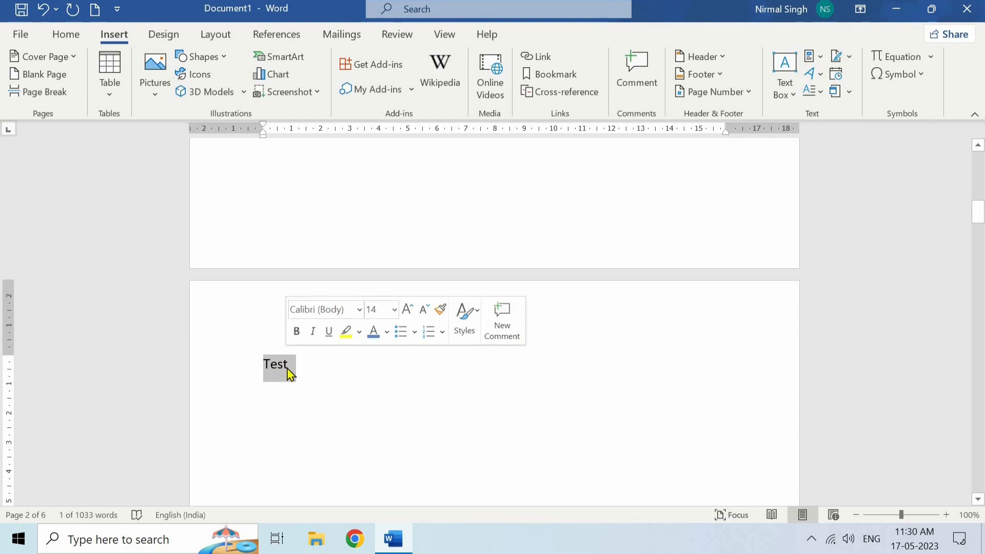
pyautogui.click(73, 37)
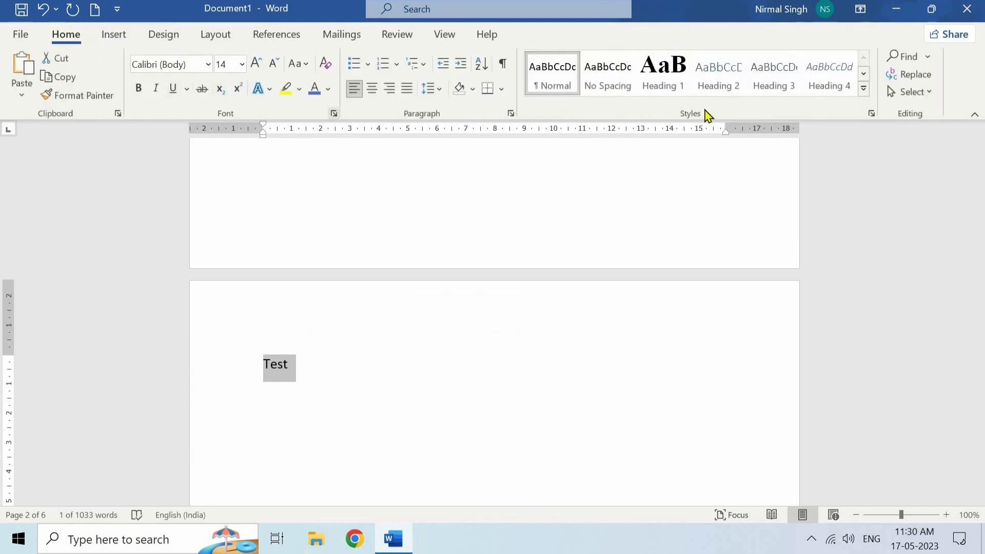
pyautogui.click(728, 83)
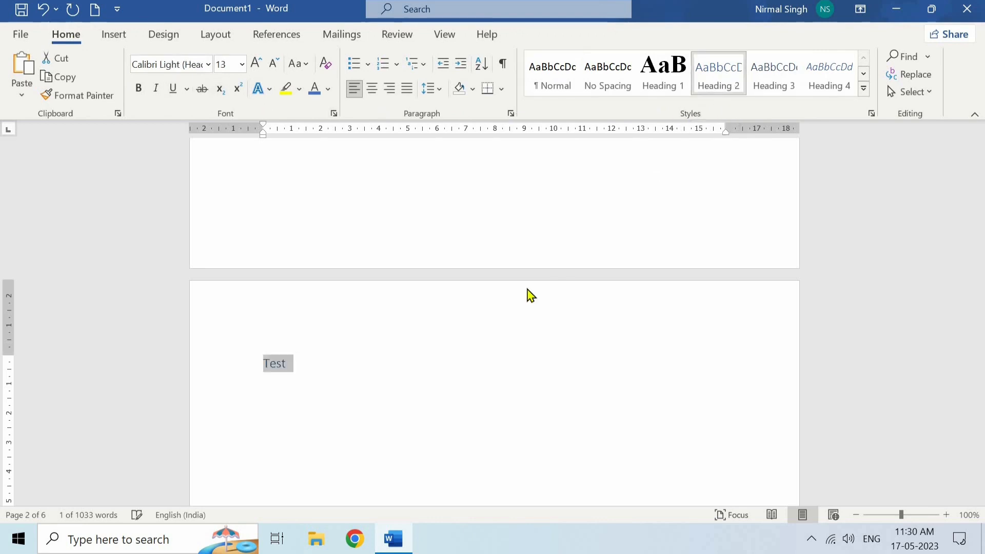
pyautogui.click(305, 366)
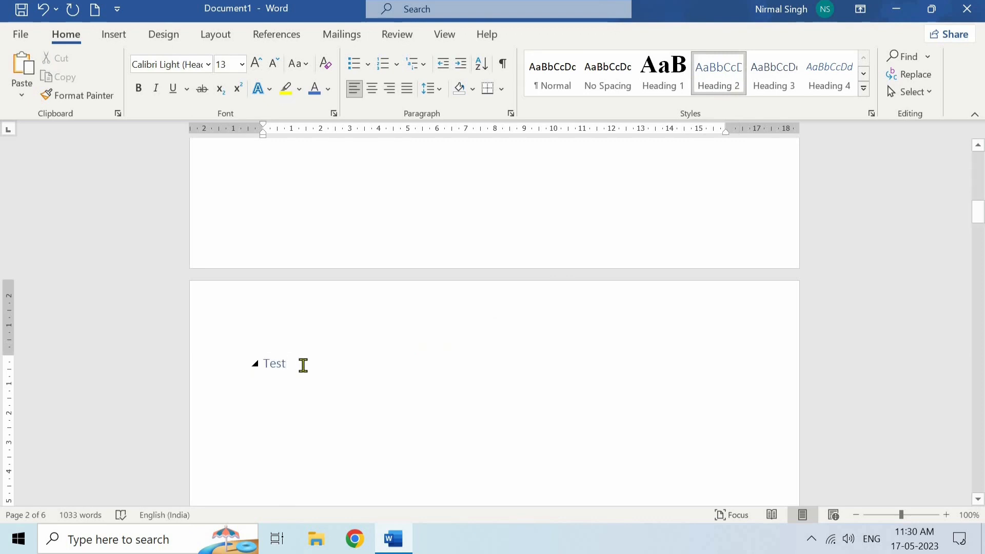
pyautogui.moveTo(303, 366); pyautogui.dragTo(270, 365)
pyautogui.click(102, 36)
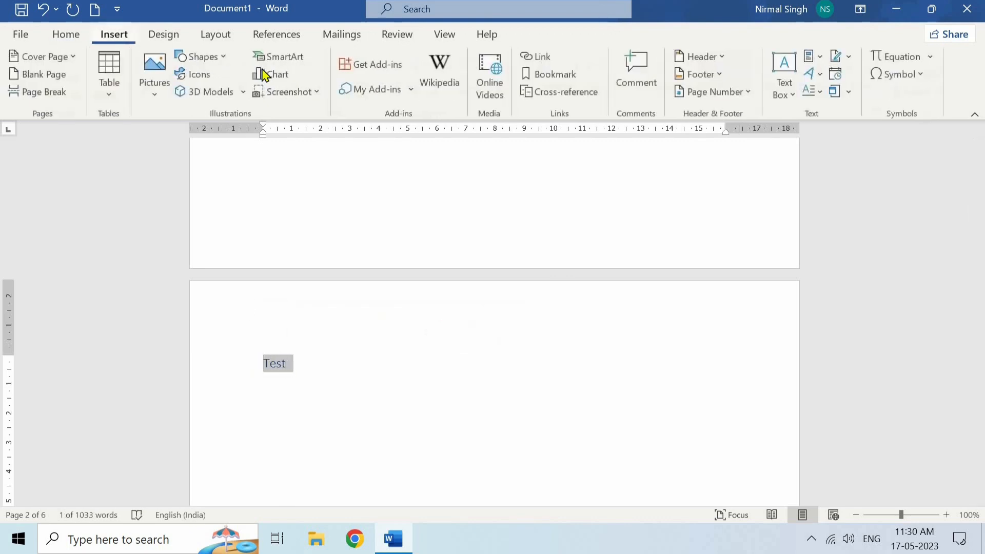
# Step: Add a bookmark named heading2 on the Test heading
pyautogui.click(562, 77)
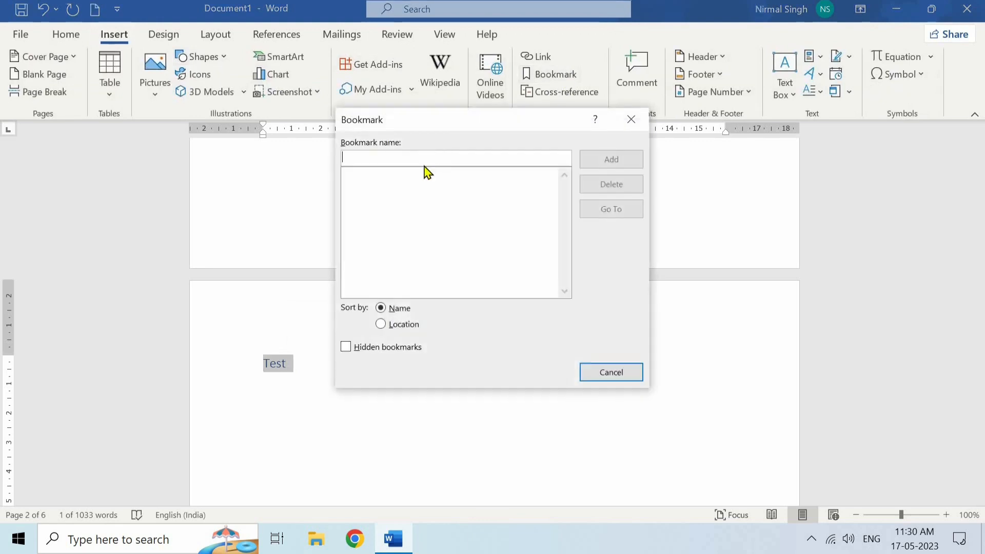
pyautogui.write('heading2')
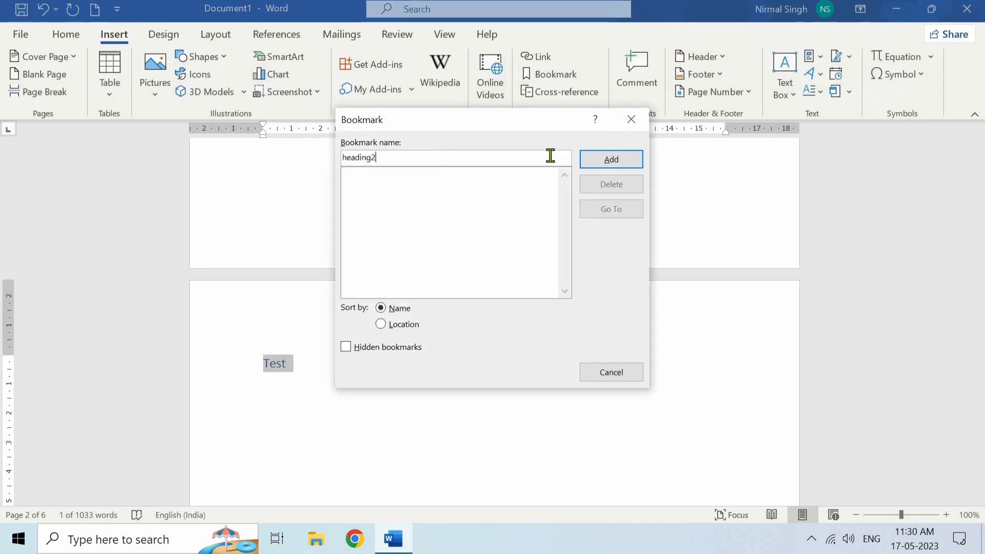
pyautogui.click(611, 159)
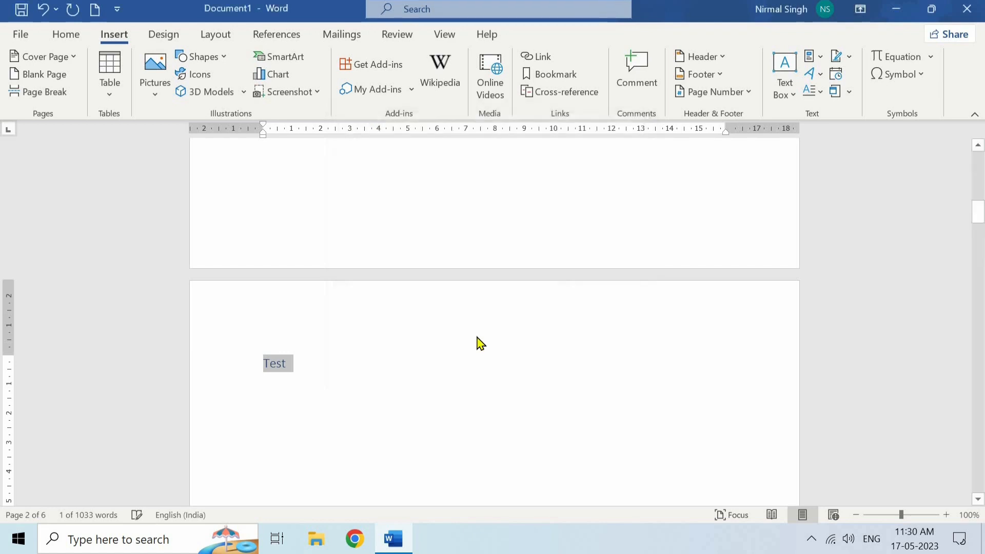
pyautogui.click(286, 364)
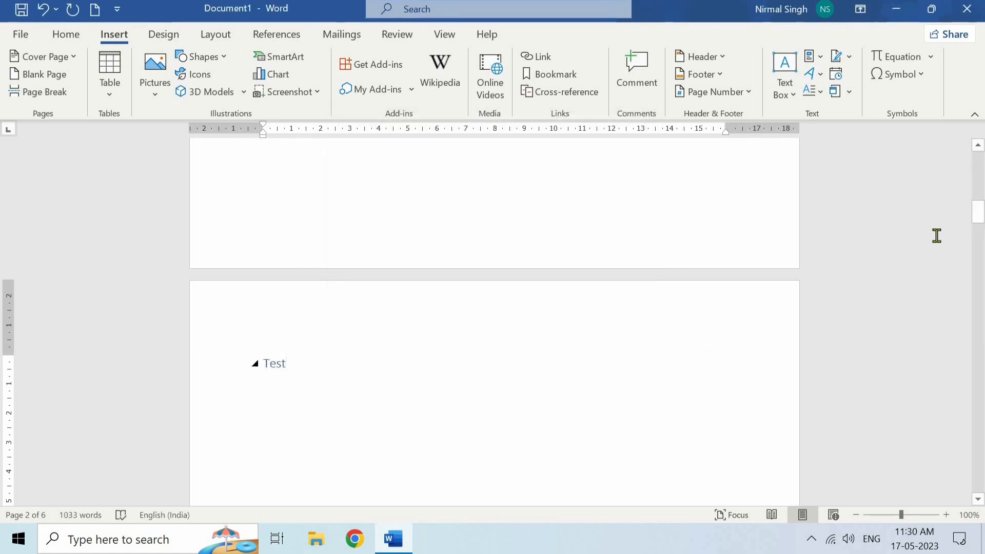
# Step: From page 1, go to the heading2 bookmark, then undo the heading and extra page
pyautogui.moveTo(978, 215); pyautogui.dragTo(977, 163)
pyautogui.scroll(2, 547, 306)
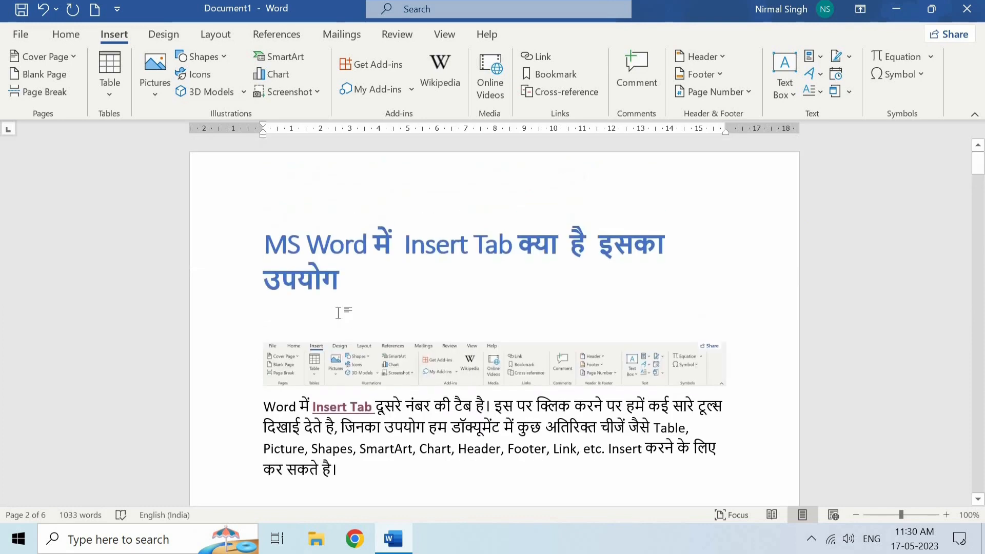
pyautogui.click(338, 313)
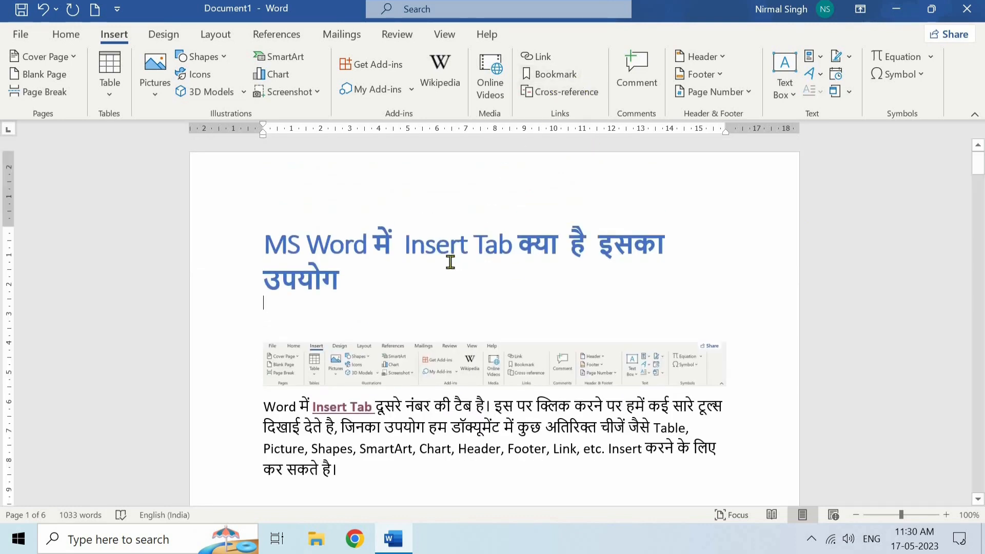
pyautogui.click(554, 75)
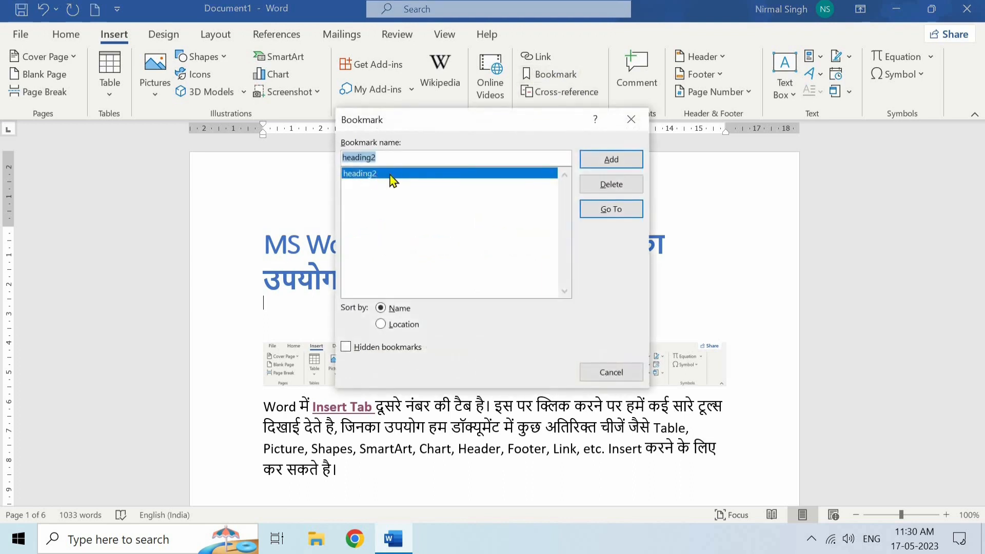
pyautogui.click(603, 215)
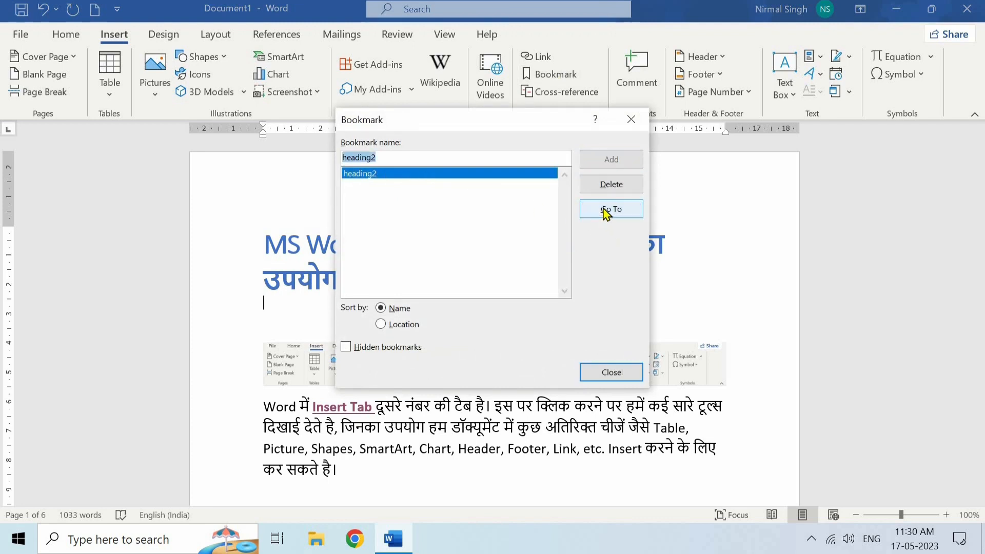
pyautogui.click(604, 375)
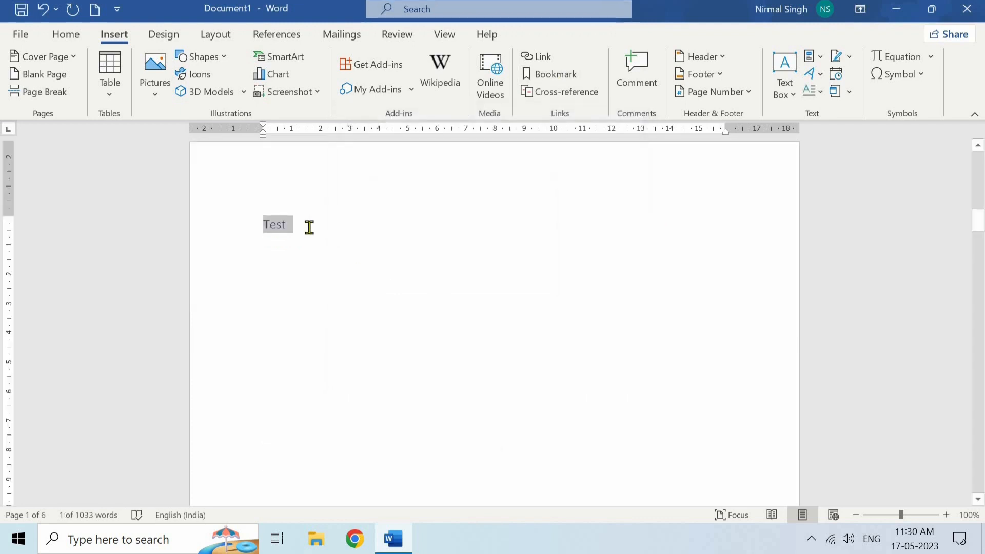
pyautogui.click(249, 240)
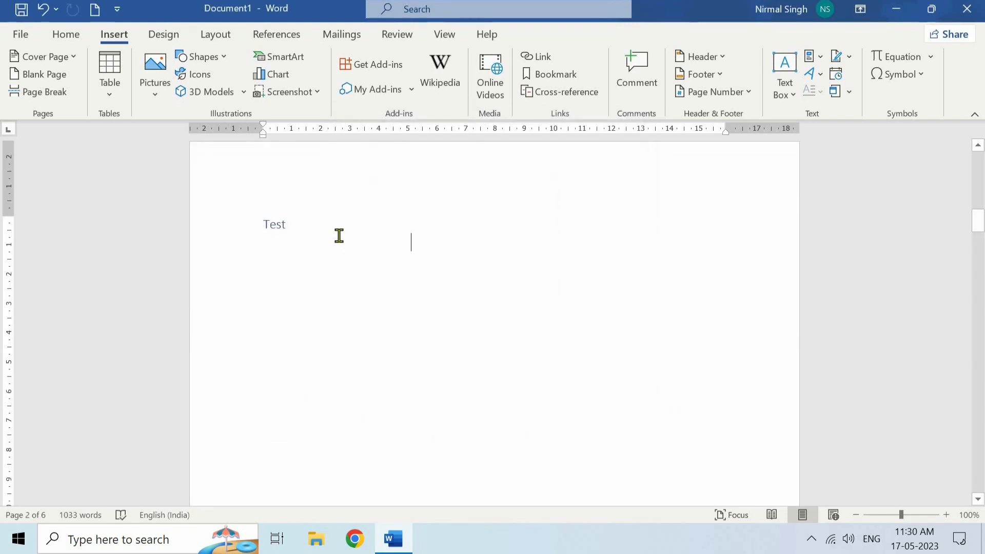
pyautogui.hotkey('ctrl', 'z')
pyautogui.hotkey('ctrl', 'z')
pyautogui.hotkey('ctrl', 'z')
pyautogui.hotkey('ctrl', 'z')
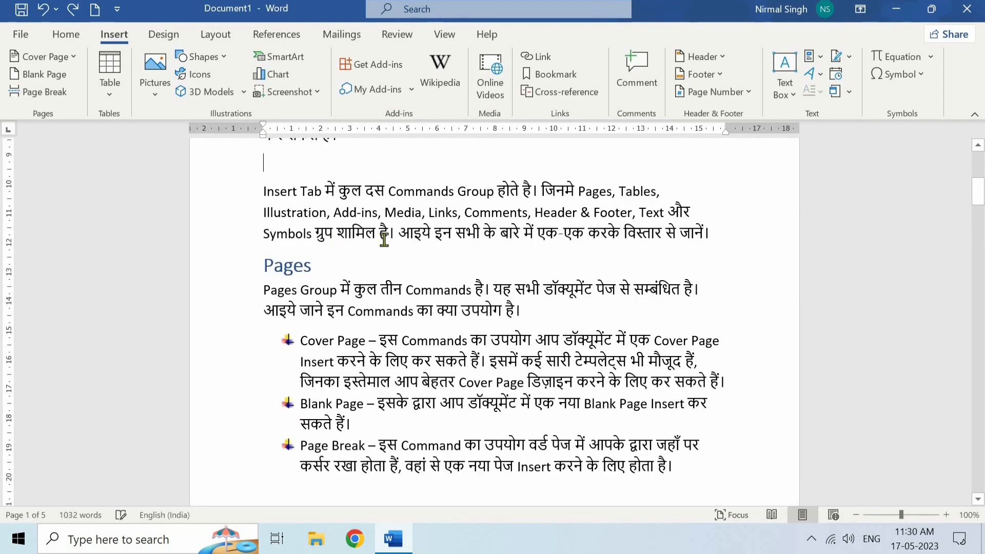
# Step: Delete the empty line after the first paragraph and place the caret below the heading
pyautogui.scroll(3, 383, 240)
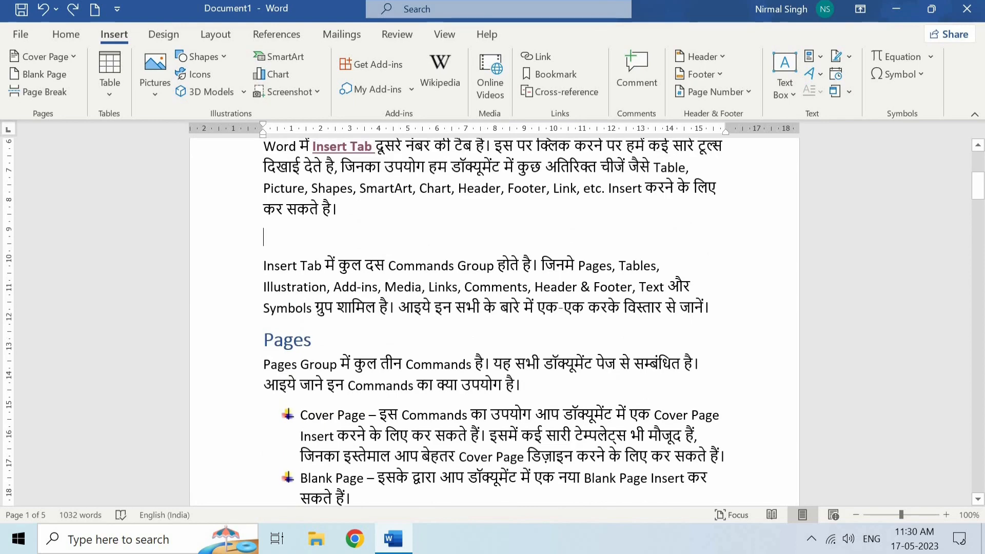
pyautogui.press('BackSpace')
pyautogui.scroll(5, 303, 212)
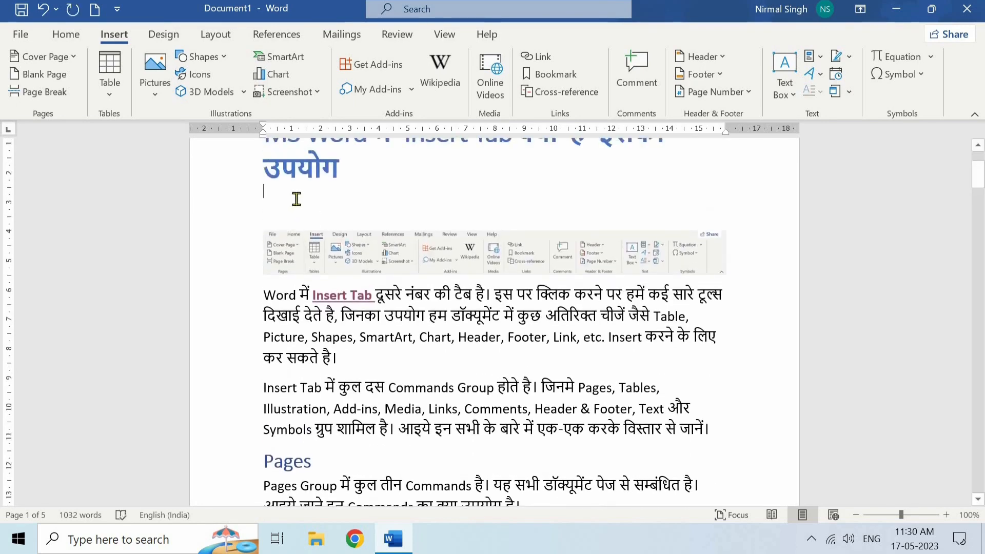
pyautogui.click(297, 199)
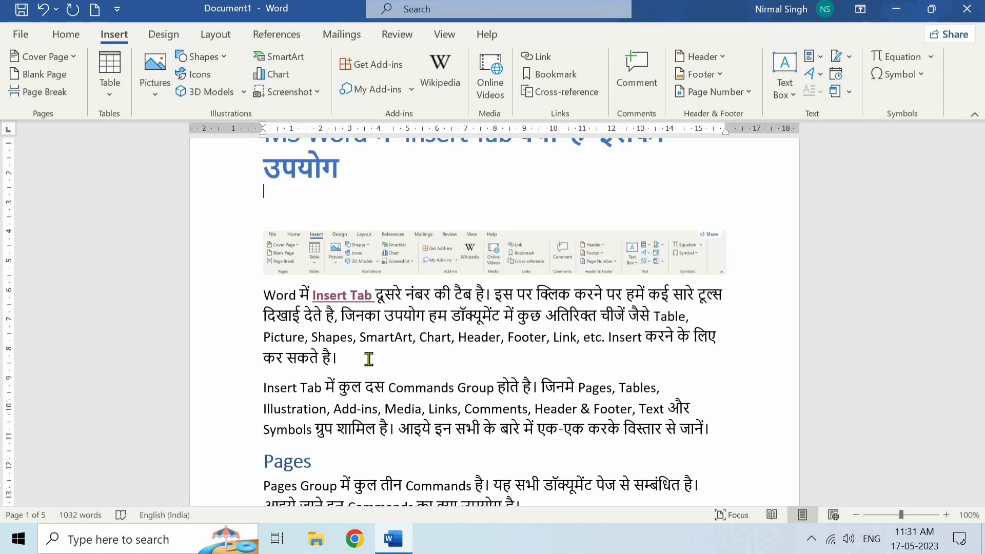
pyautogui.moveTo(267, 293); pyautogui.dragTo(387, 336)
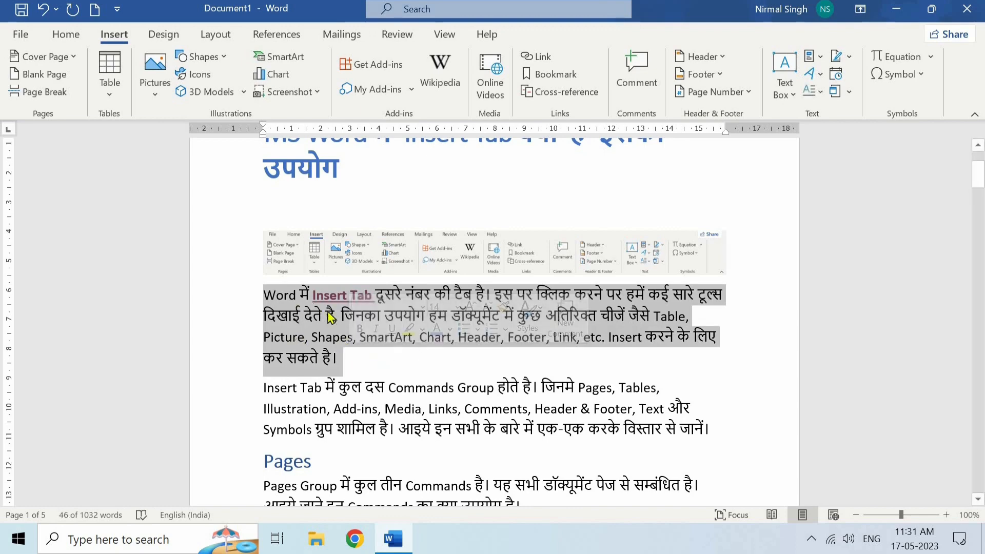
pyautogui.click(348, 358)
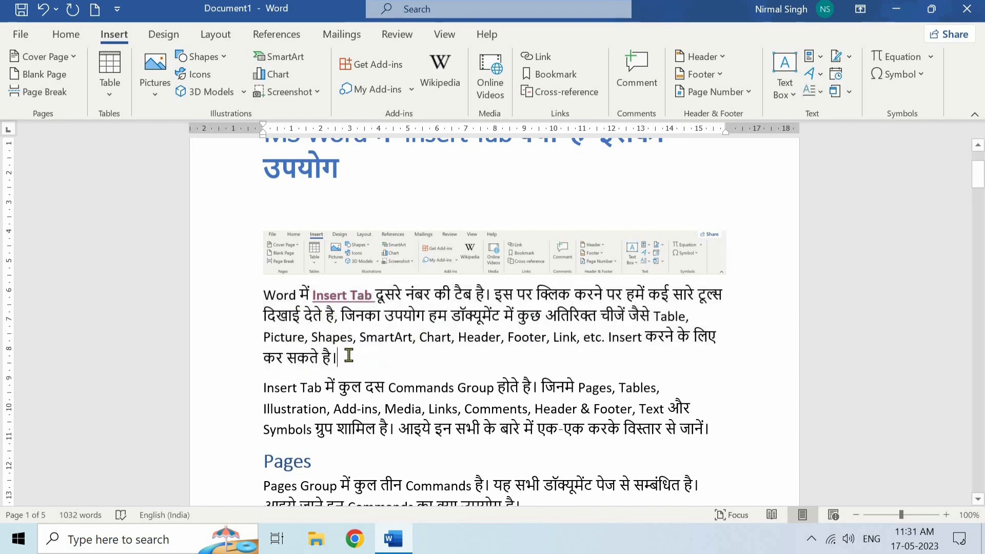
pyautogui.scroll(-3, 344, 370)
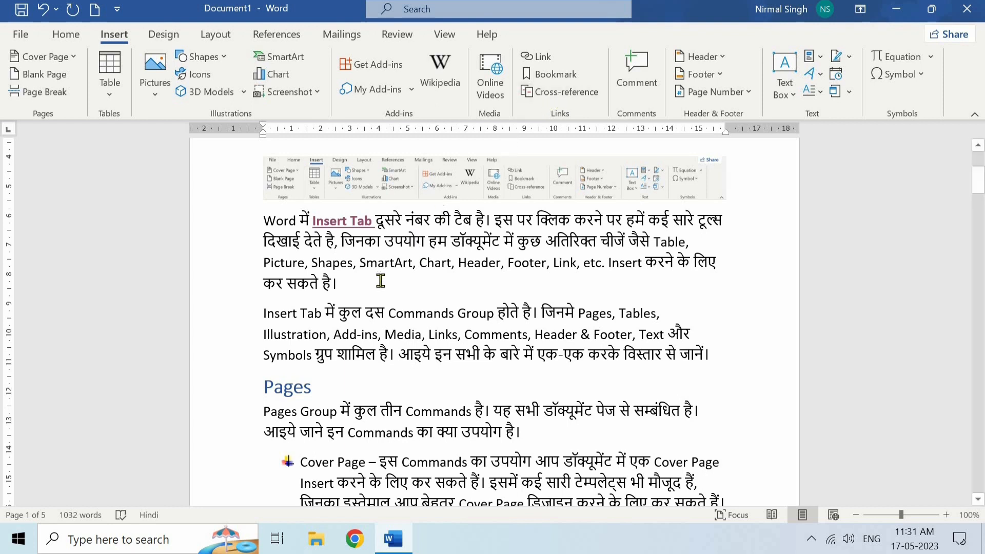
pyautogui.moveTo(340, 283); pyautogui.dragTo(286, 220)
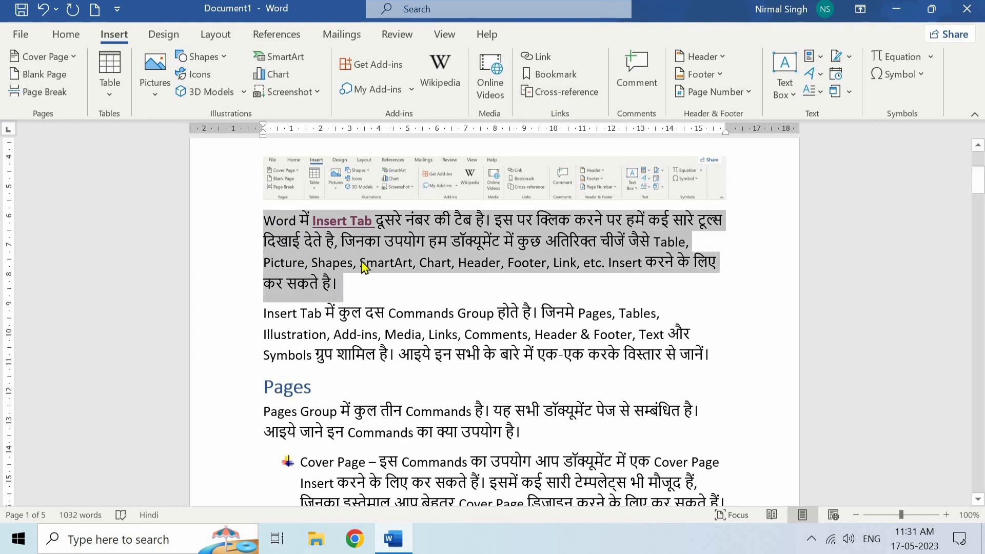
pyautogui.click(356, 283)
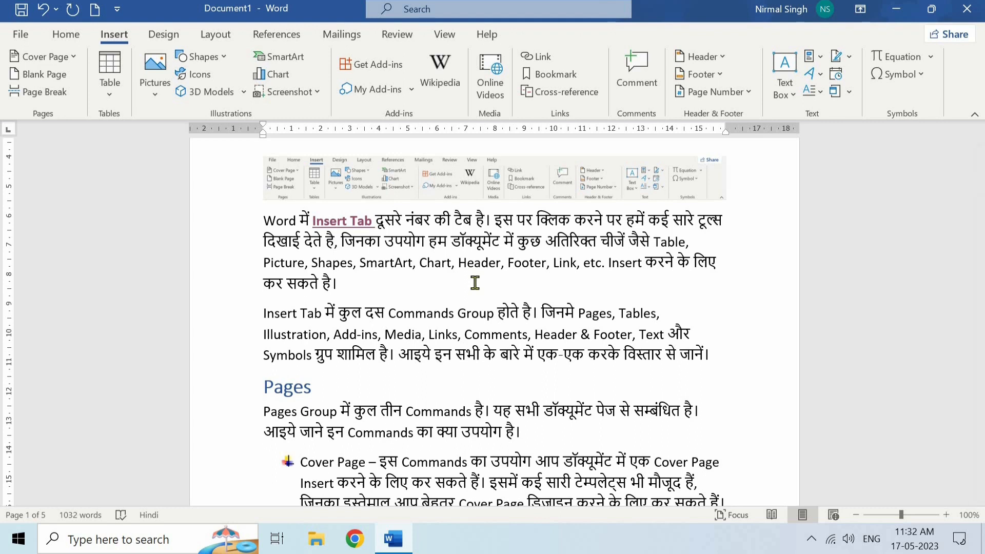
pyautogui.click(362, 262)
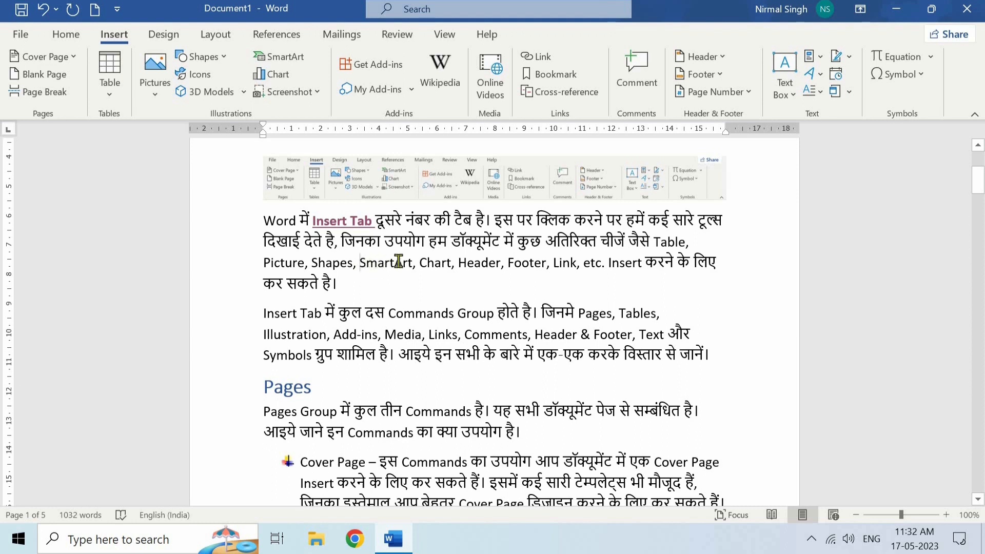
# Step: Add a comment 'fbbdfbd' on the word SmartArt, then delete that comment
pyautogui.moveTo(359, 262); pyautogui.dragTo(413, 262)
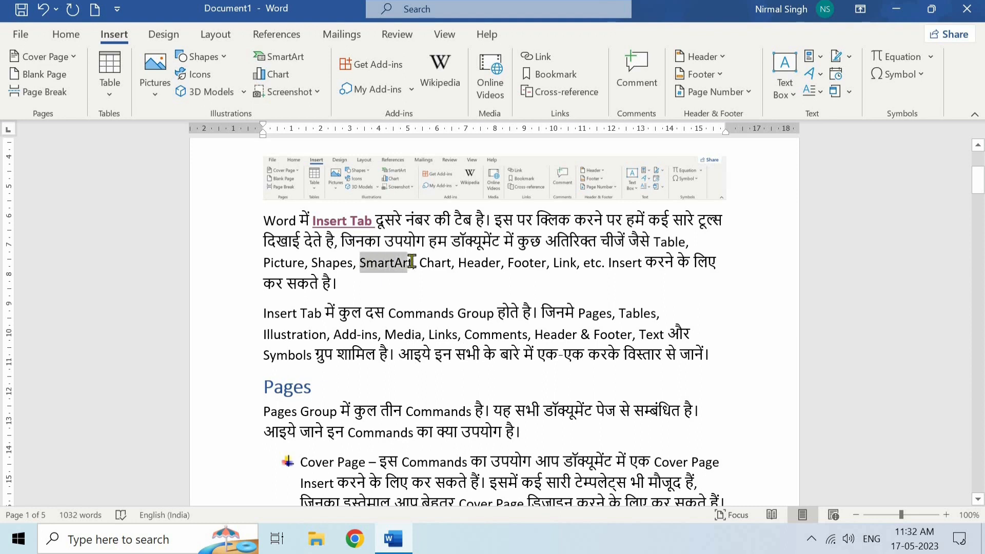
pyautogui.click(636, 74)
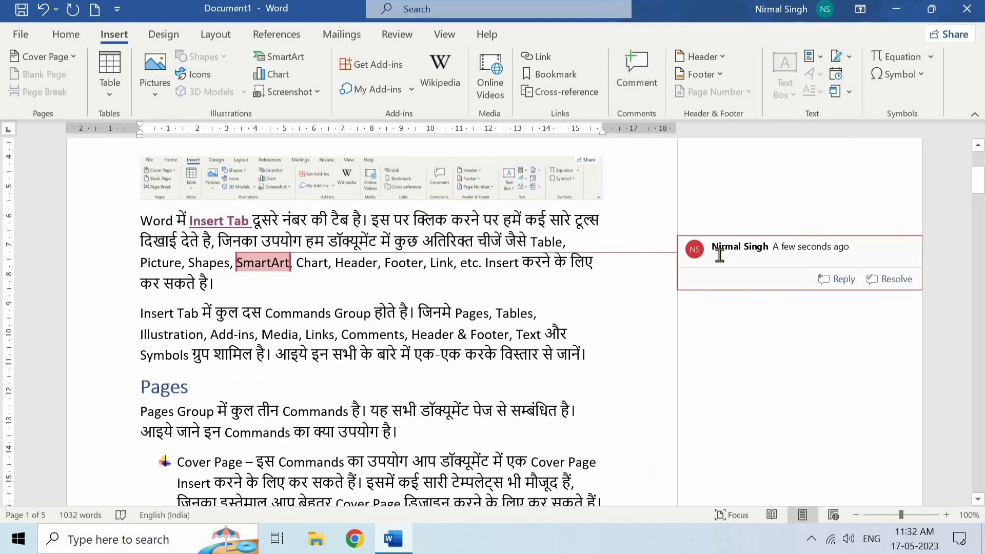
pyautogui.write('fbbdfbd')
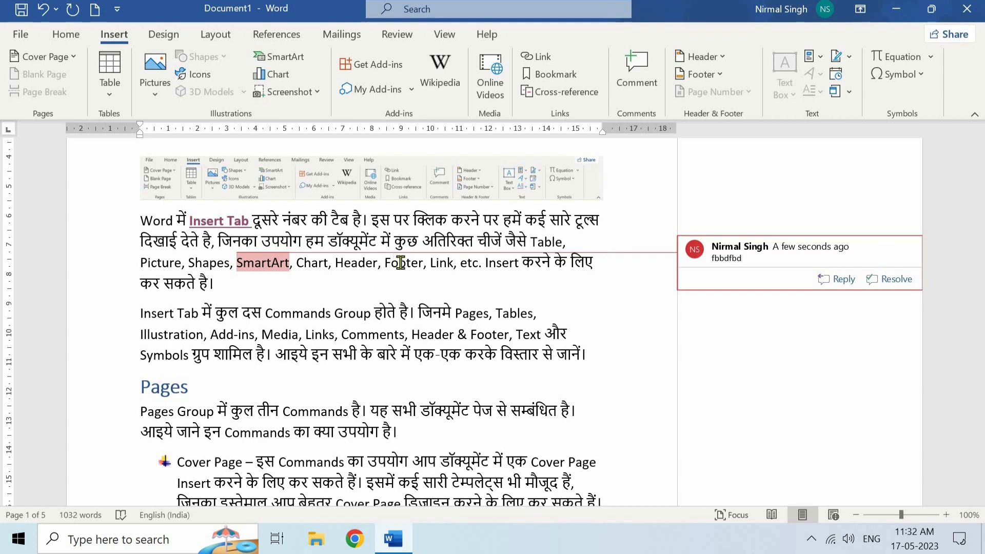
pyautogui.rightClick(779, 259)
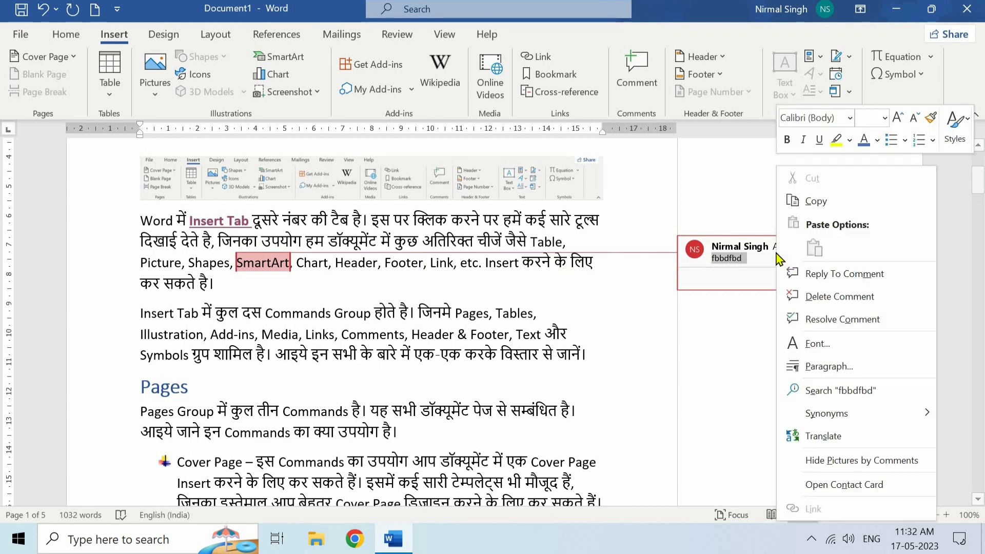
pyautogui.click(858, 306)
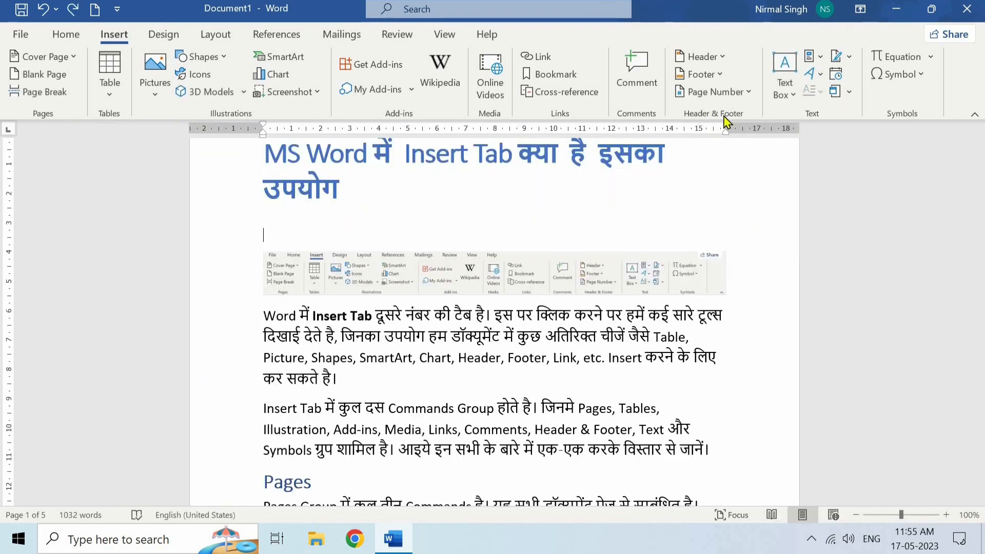
# Step: Insert the Blank (Three Columns) header, then go back to editing the body text
pyautogui.click(718, 59)
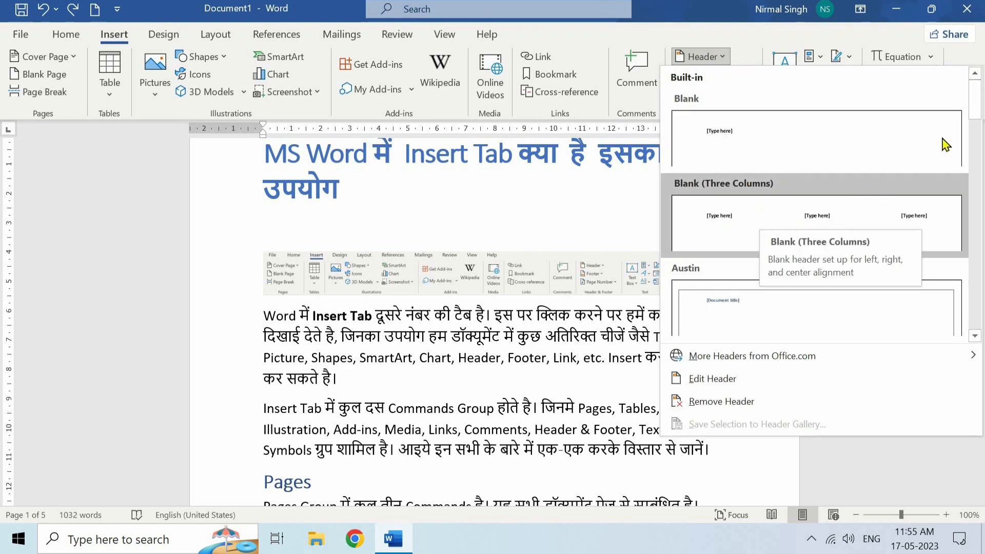
pyautogui.scroll(-2, 976, 128)
pyautogui.scroll(-6, 976, 154)
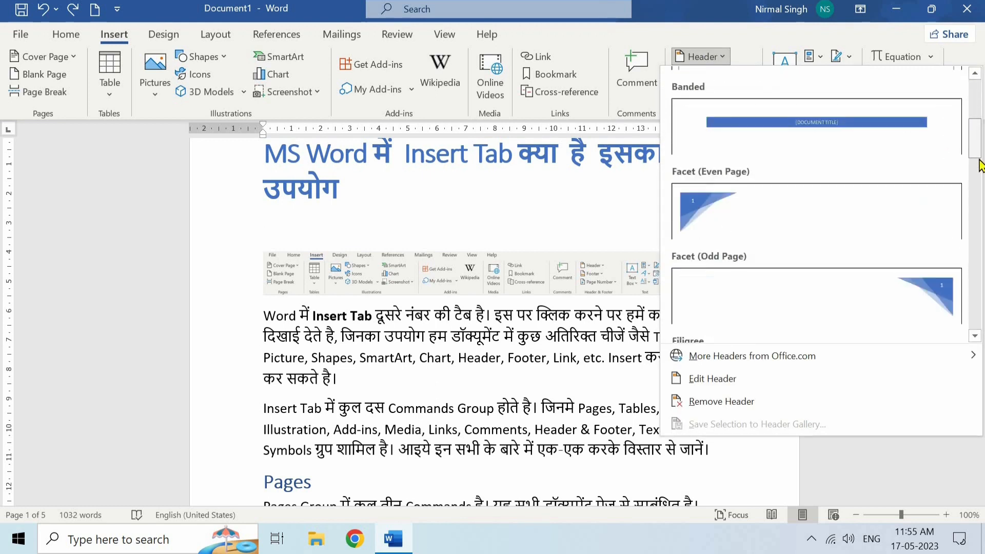
pyautogui.scroll(-2, 981, 222)
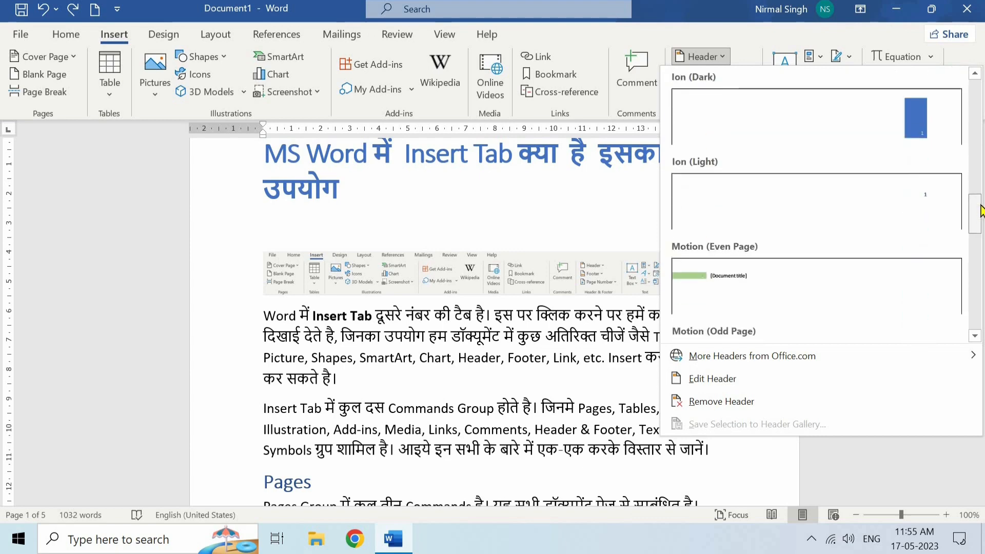
pyautogui.scroll(8, 920, 165)
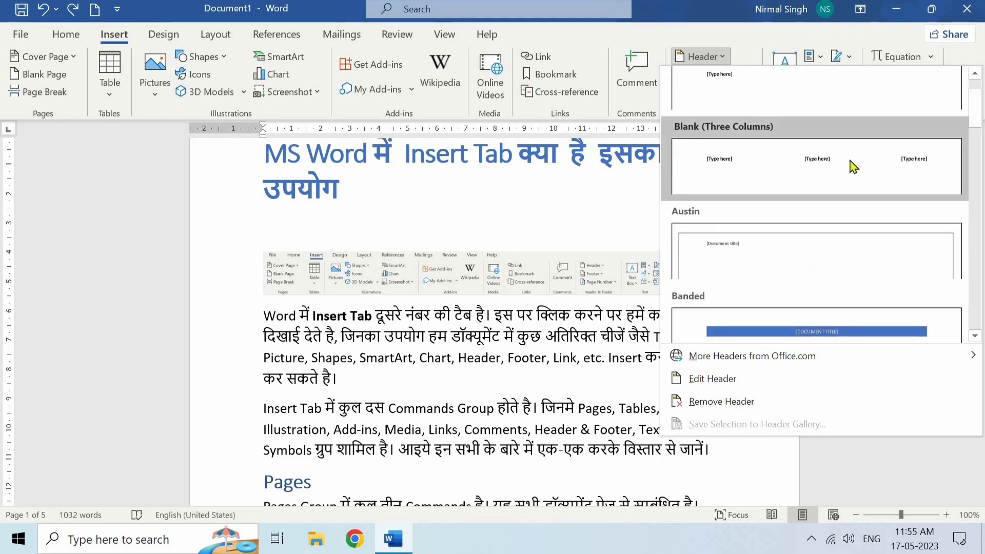
pyautogui.click(851, 164)
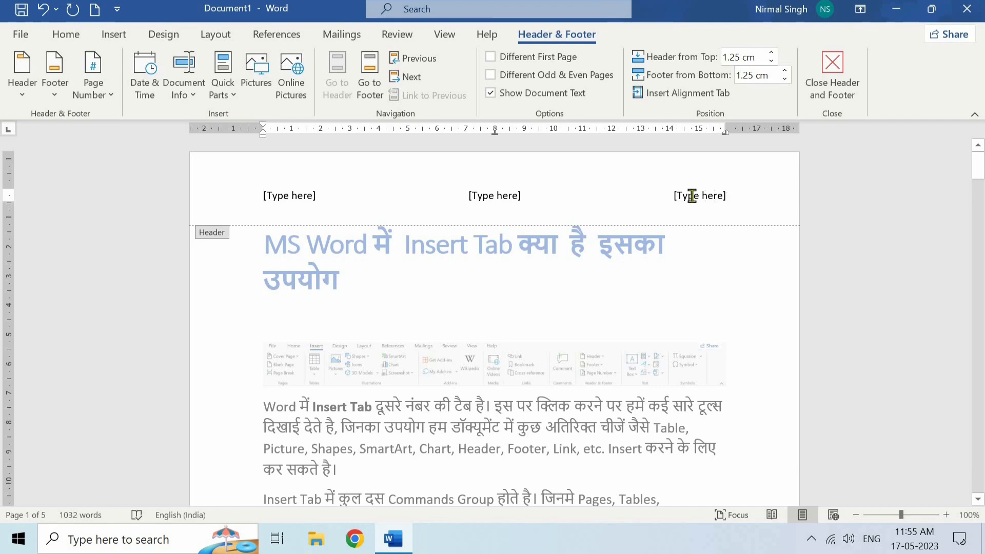
pyautogui.click(820, 84)
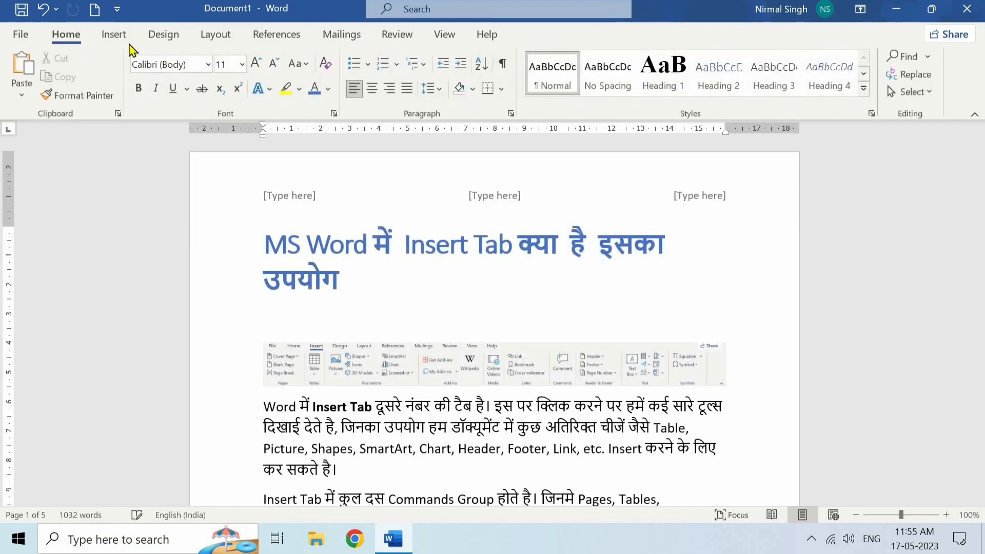
# Step: Insert the Blank (Three Columns) footer with its three [Type here] placeholders
pyautogui.click(113, 34)
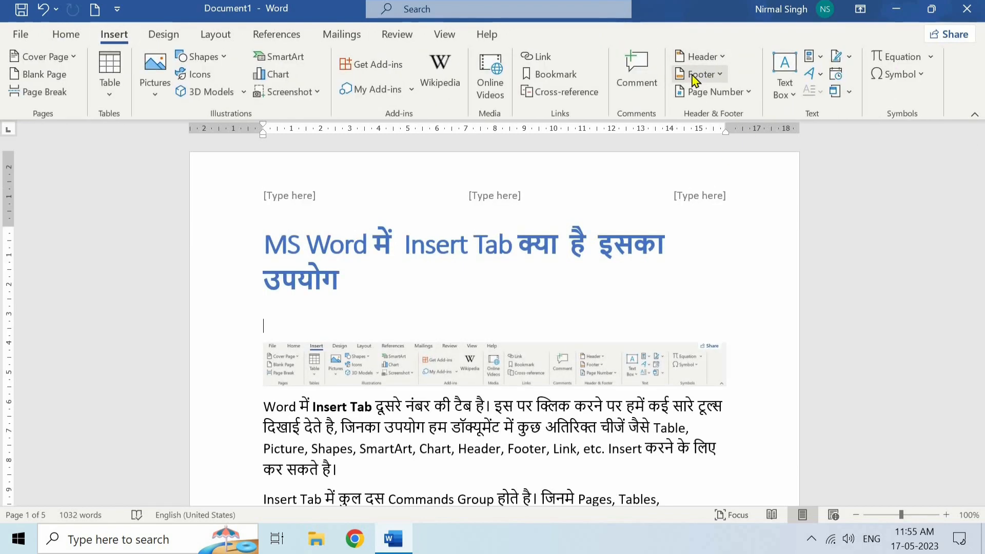
pyautogui.click(694, 76)
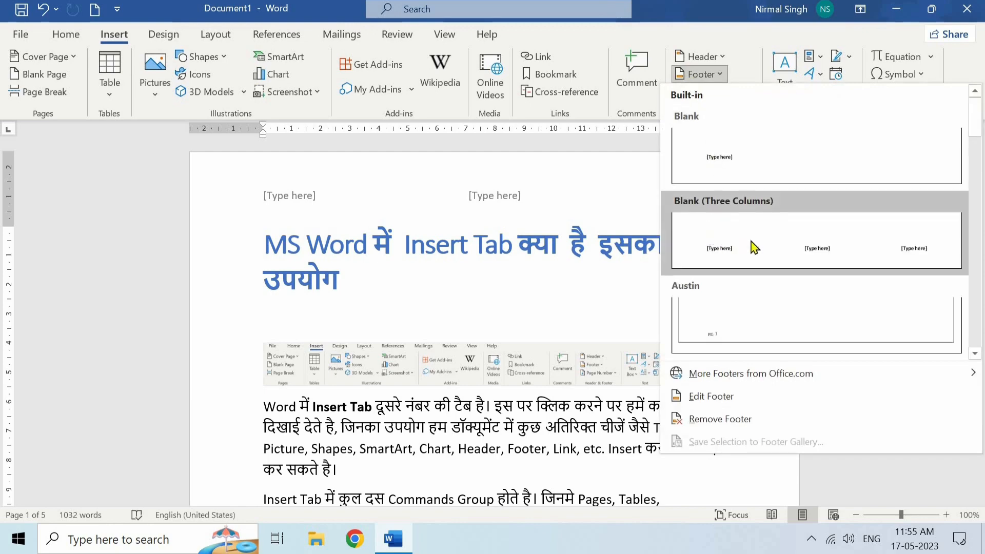
pyautogui.click(754, 247)
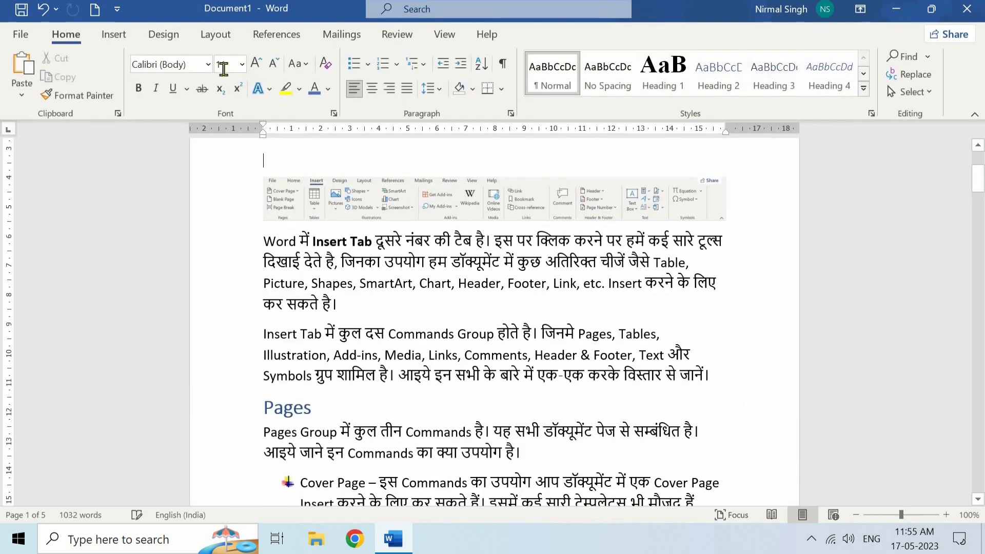
# Step: Add an Accent Bar '1 | Page' page number at the current position in the header
pyautogui.click(115, 35)
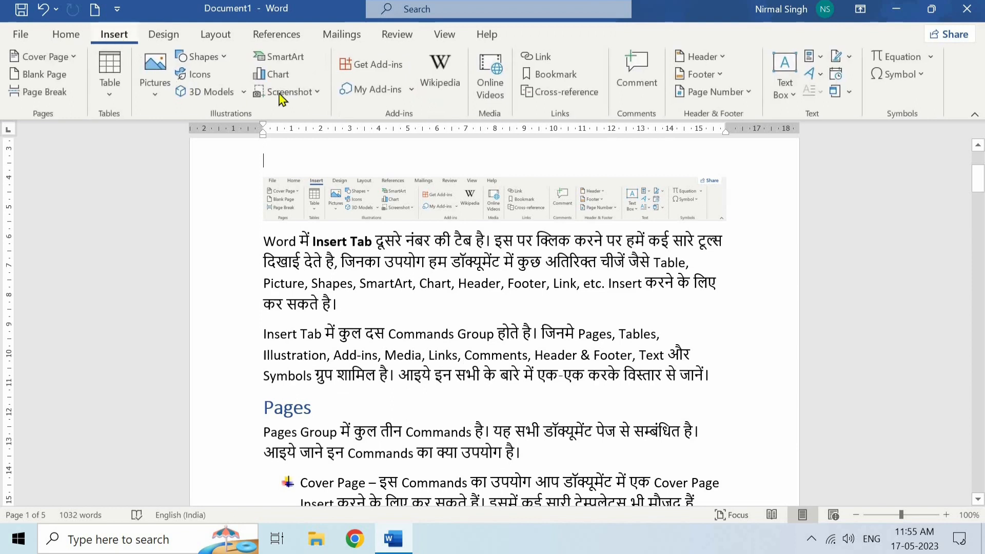
pyautogui.click(724, 94)
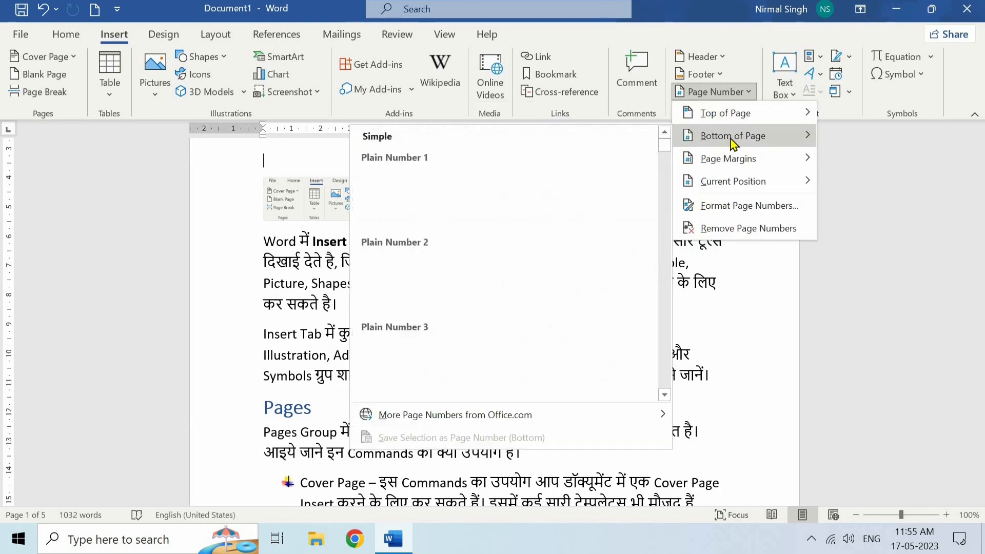
pyautogui.moveTo(730, 164)
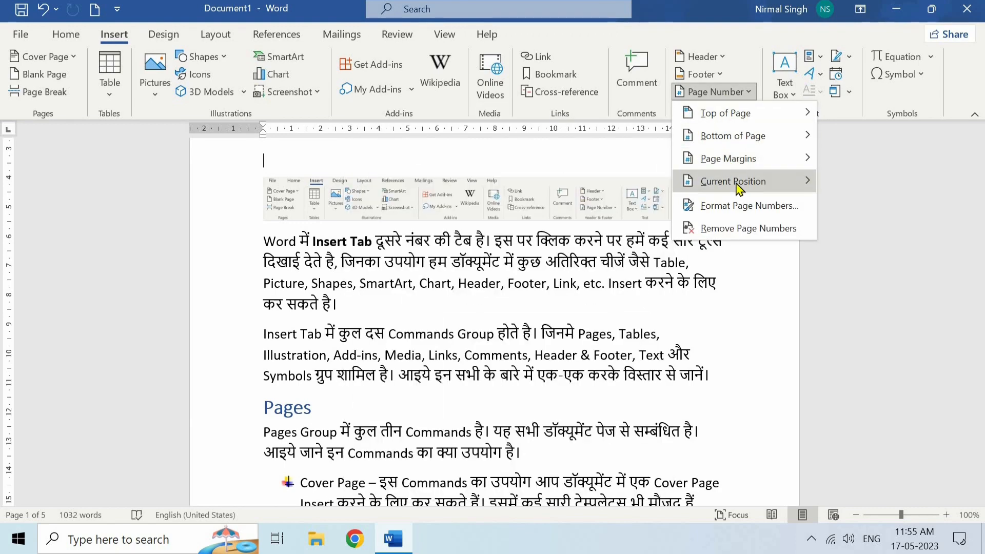
pyautogui.moveTo(731, 189)
pyautogui.click(531, 319)
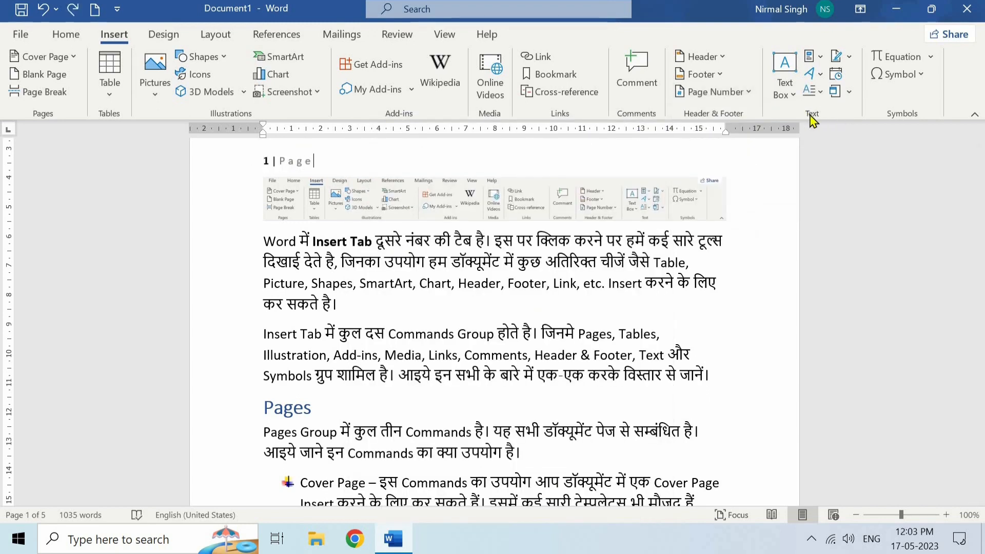
pyautogui.click(787, 85)
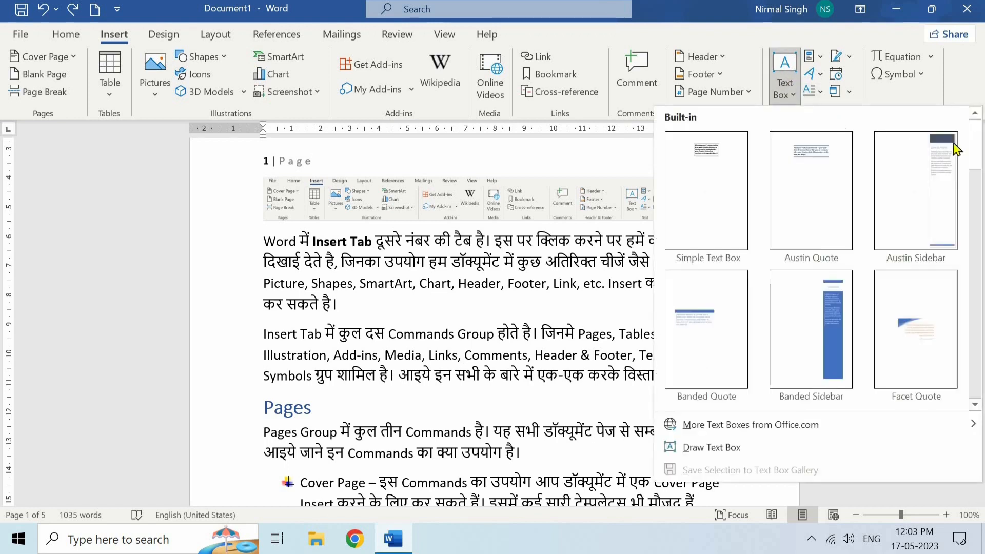
pyautogui.moveTo(974, 165); pyautogui.dragTo(975, 141)
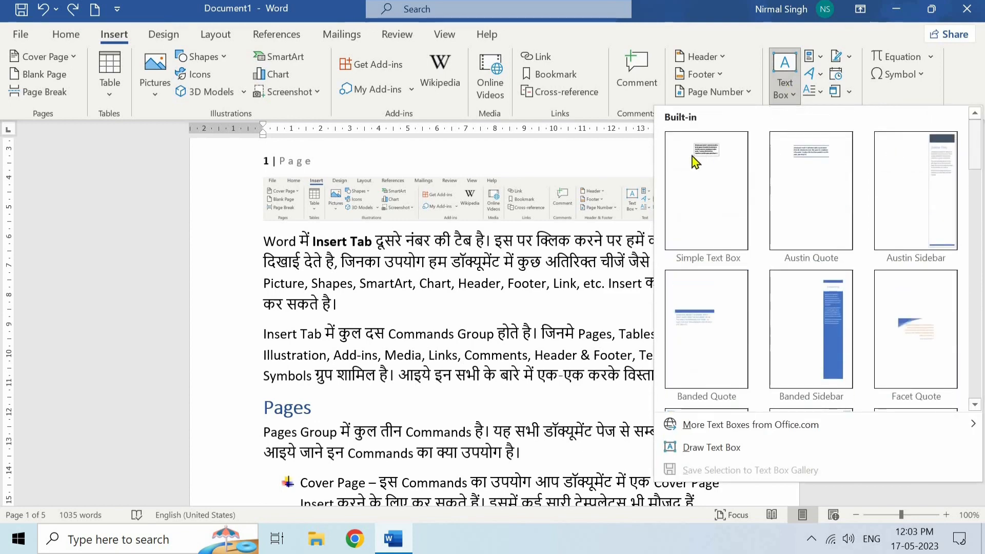
pyautogui.click(719, 186)
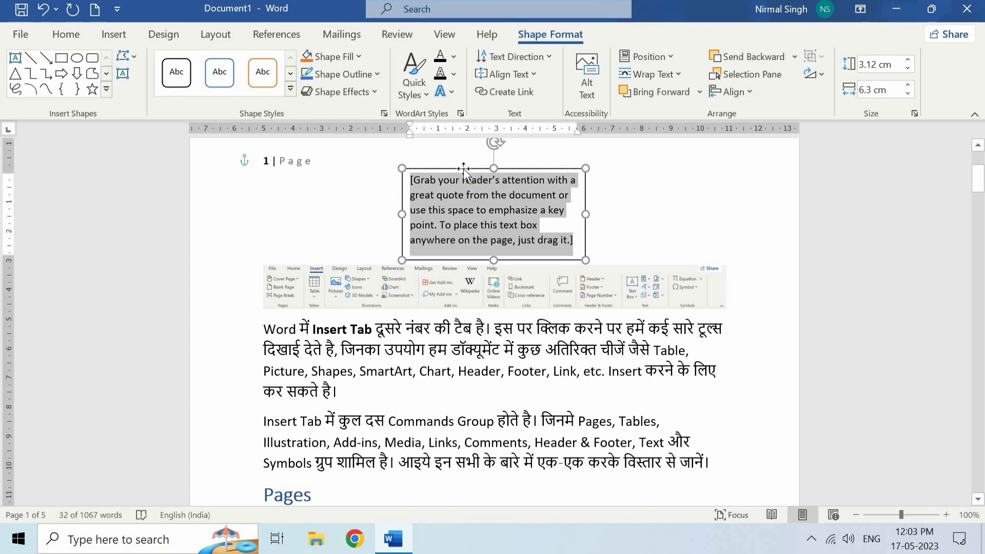
pyautogui.moveTo(463, 168); pyautogui.dragTo(630, 266)
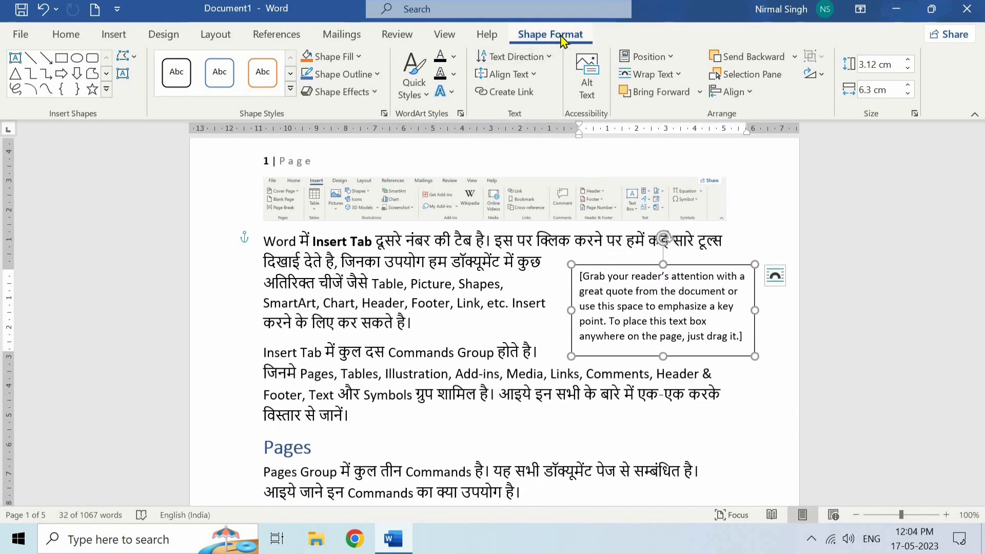
pyautogui.click(291, 89)
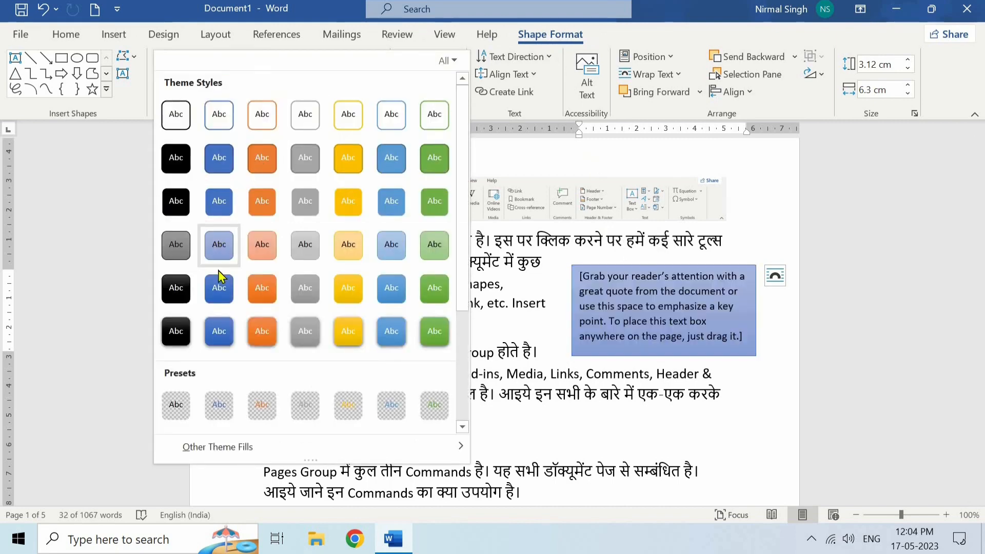
pyautogui.click(517, 305)
pyautogui.hotkey('ctrl', 'z')
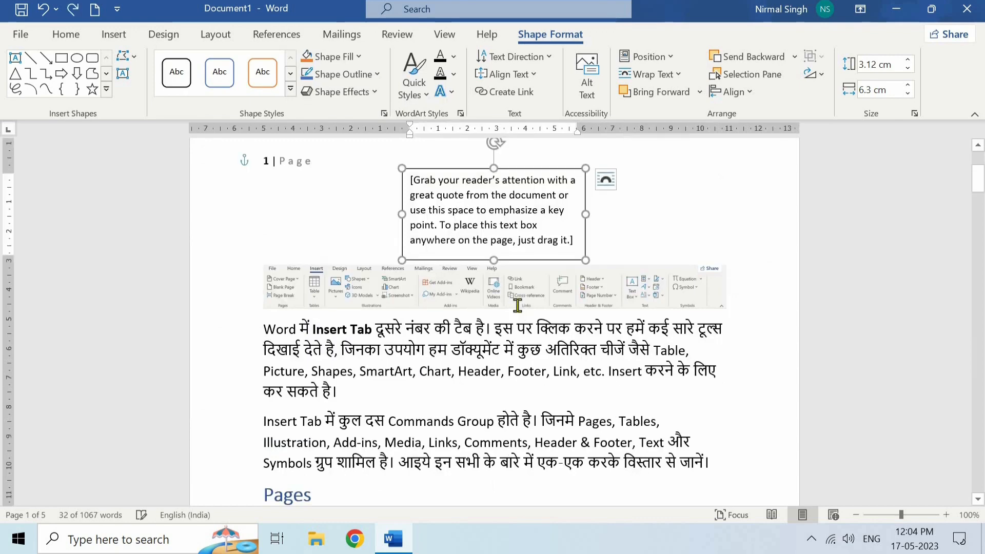
pyautogui.hotkey('ctrl', 'z')
pyautogui.click(114, 33)
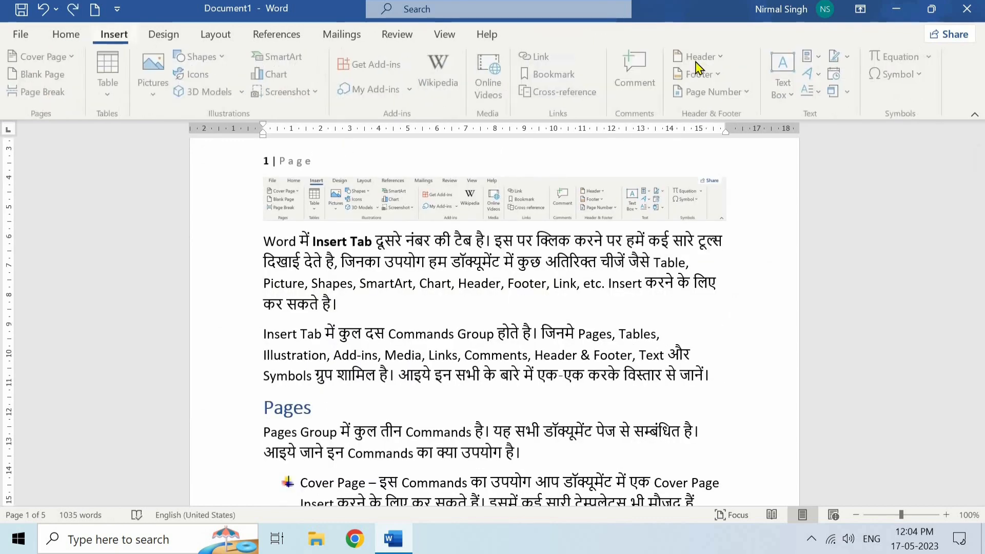
# Step: Show the Quick Parts menu on the Insert tab with its AutoText submenu
pyautogui.click(820, 61)
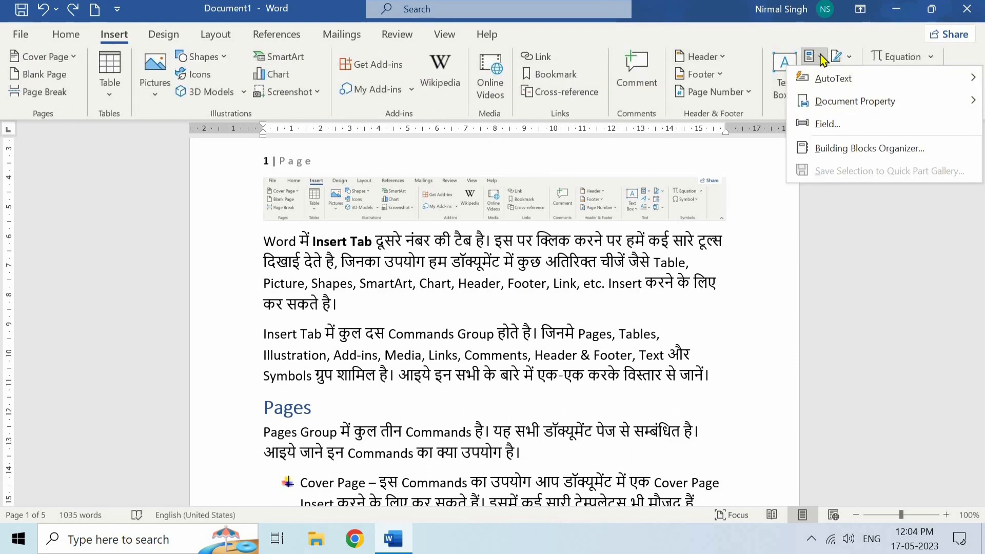
pyautogui.click(823, 60)
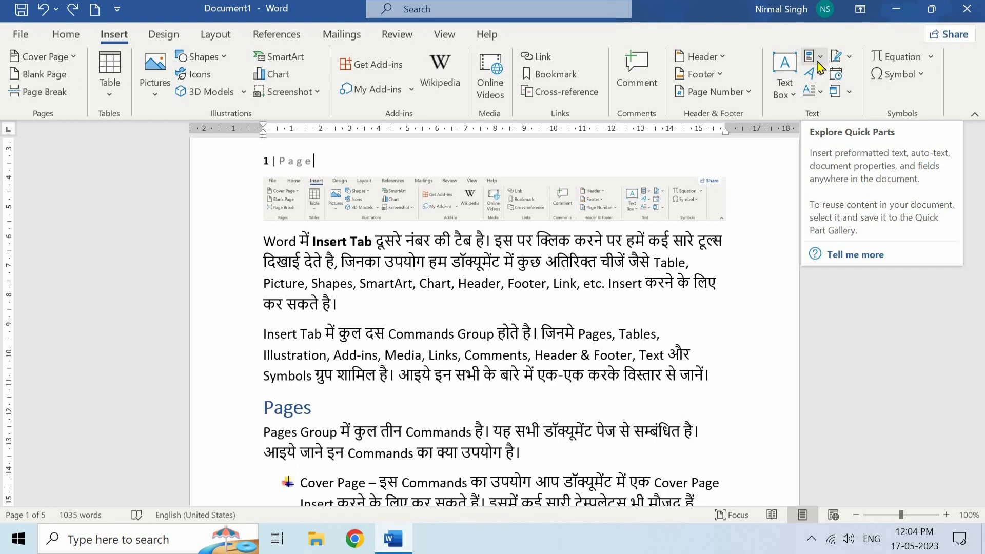
pyautogui.click(818, 62)
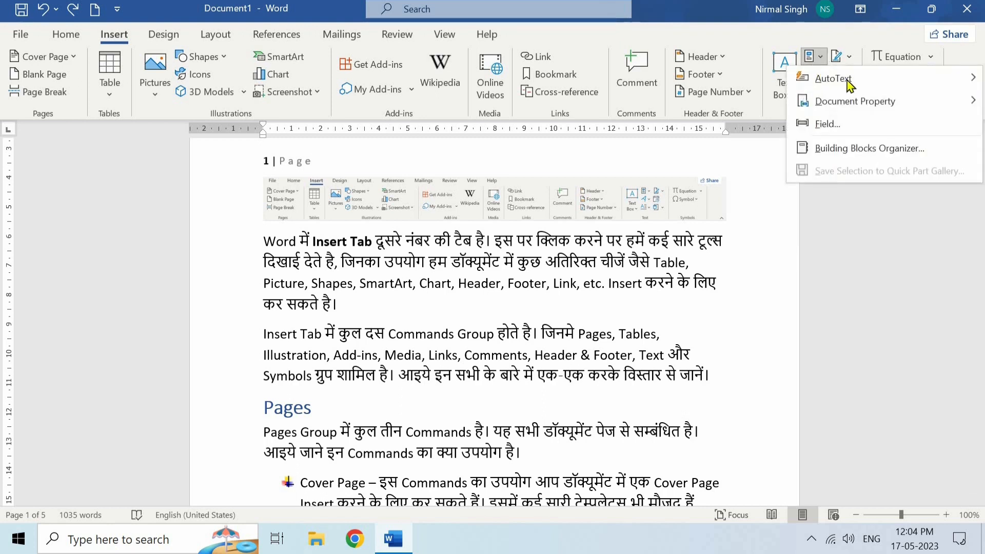
pyautogui.moveTo(839, 83)
# Step: Add blank lines after the first paragraph, then type and select the author's full name
pyautogui.press('Escape')
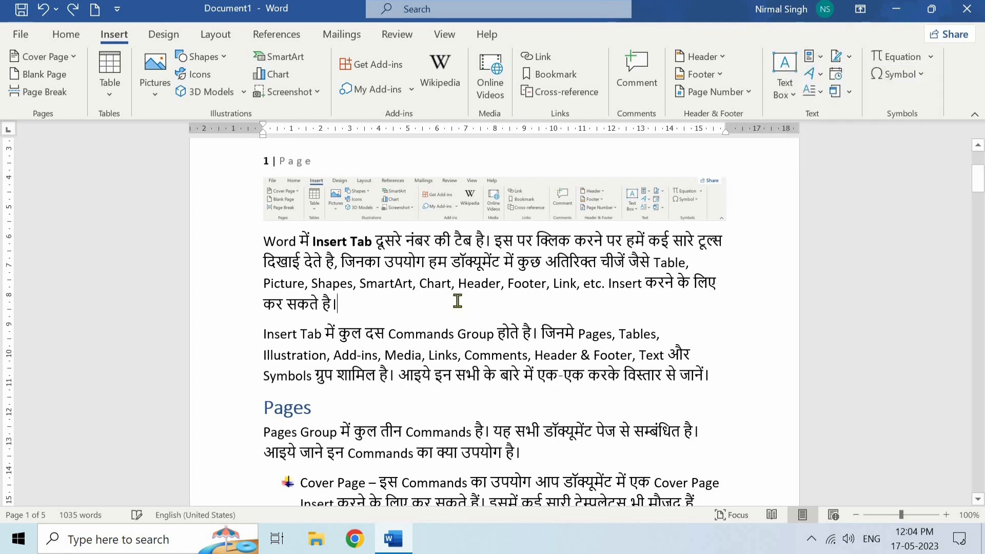
pyautogui.press('Return')
pyautogui.press('Return')
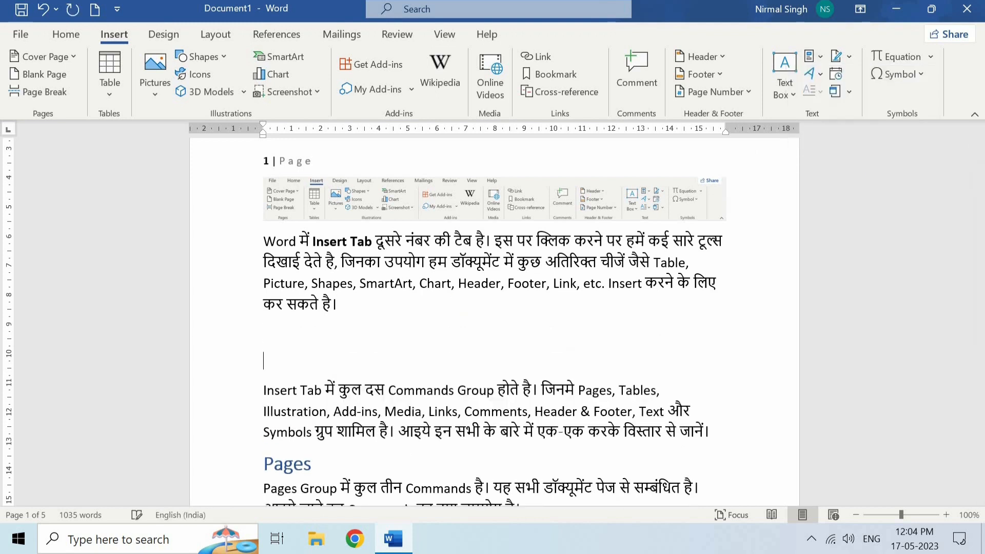
pyautogui.write('Nirmal Singh Kholiya')
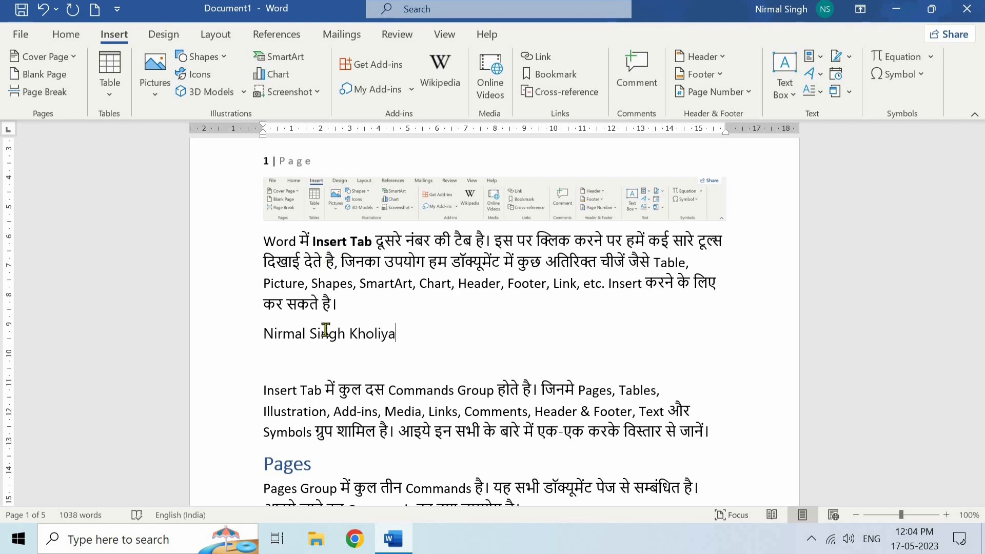
pyautogui.moveTo(270, 332); pyautogui.dragTo(446, 344)
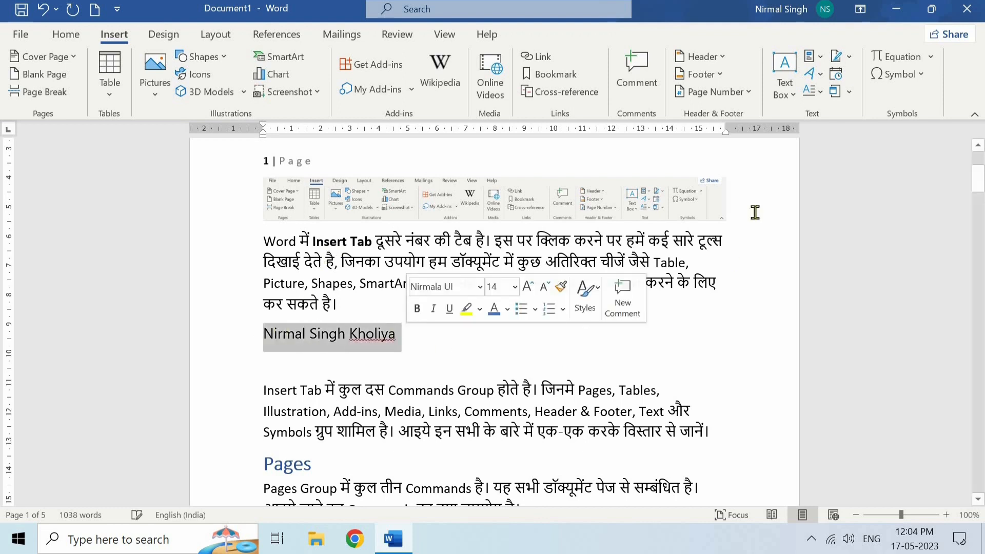
# Step: Save the selected name to the AutoText gallery, then undo the typed name
pyautogui.click(819, 57)
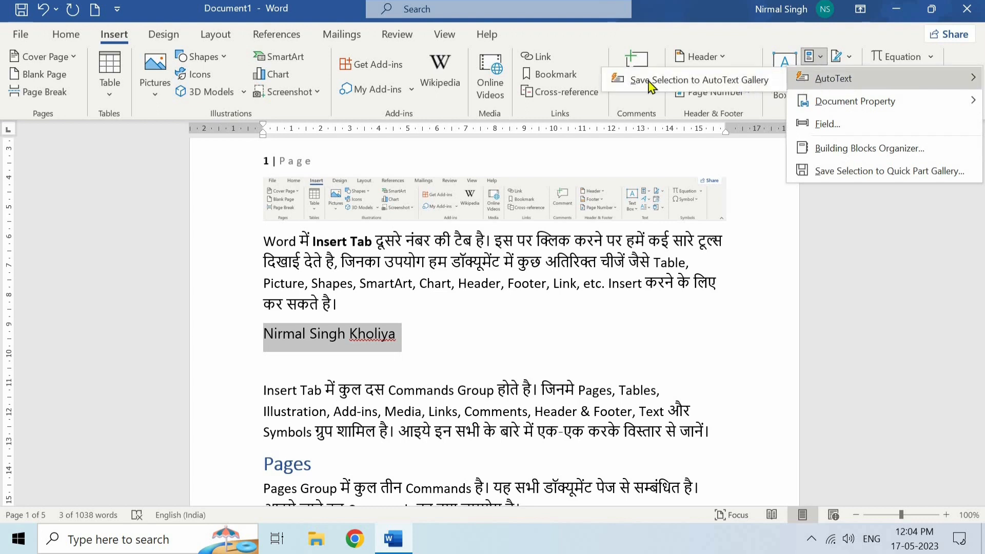
pyautogui.click(717, 87)
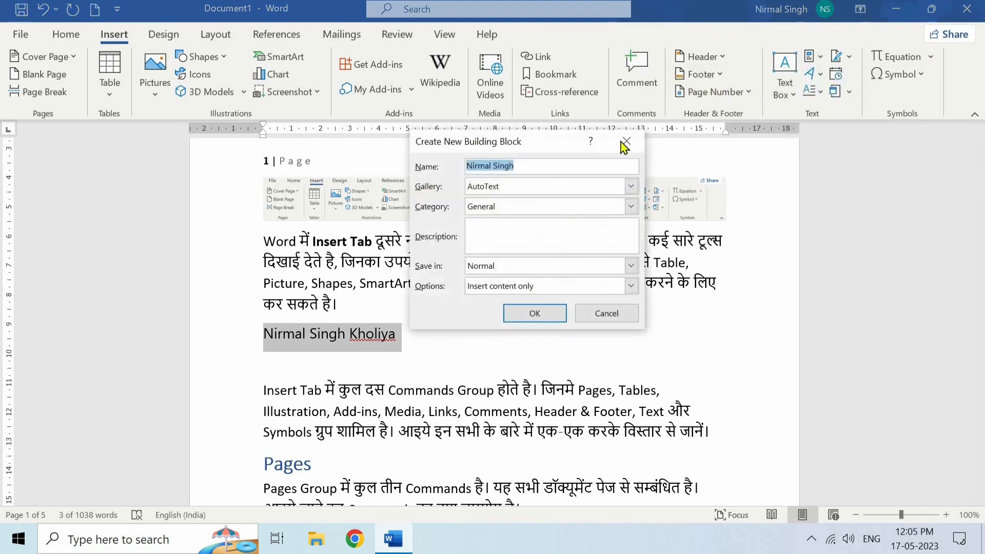
pyautogui.click(541, 314)
pyautogui.click(472, 336)
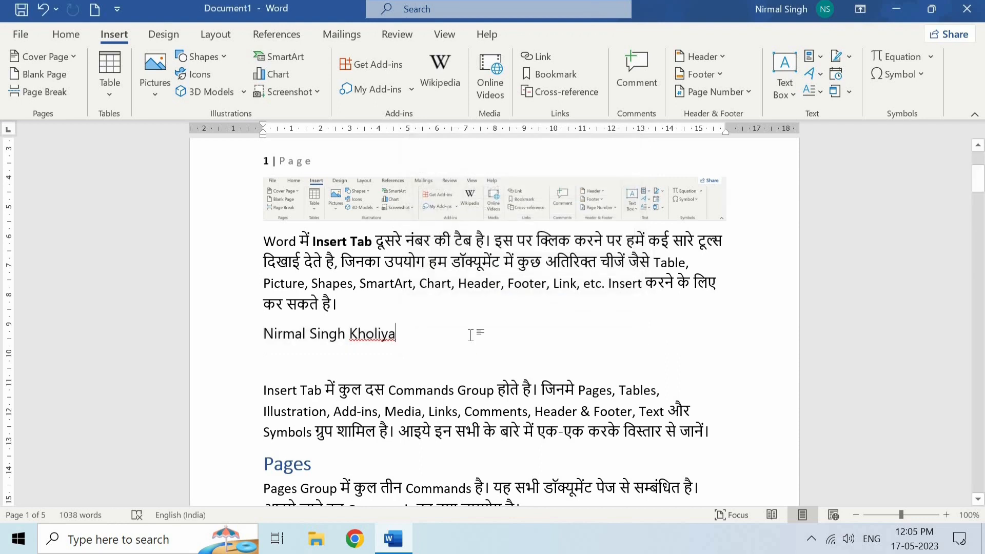
pyautogui.hotkey('ctrl', 'z')
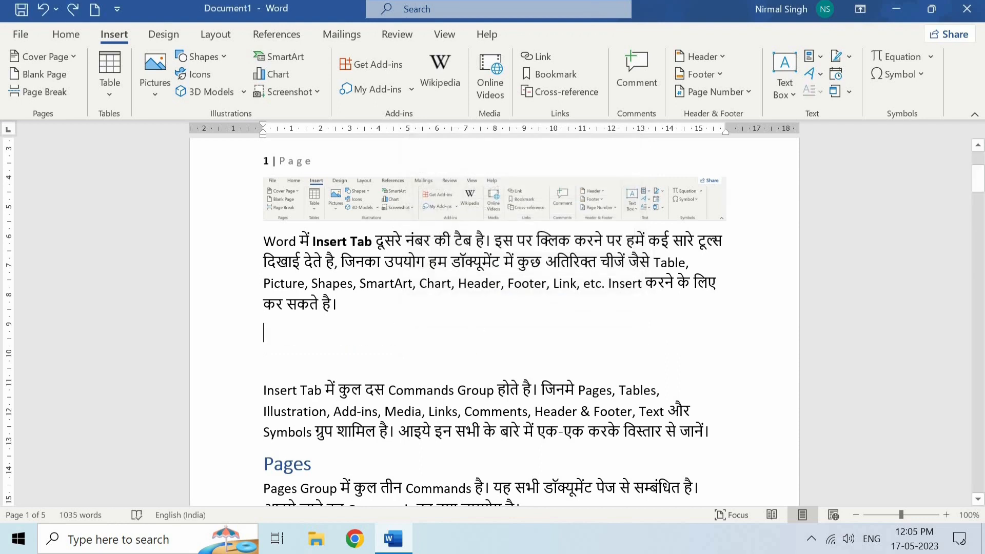
# Step: Auto-complete the saved name from its first letters, then undo it and the blank lines
pyautogui.write('Nirm')
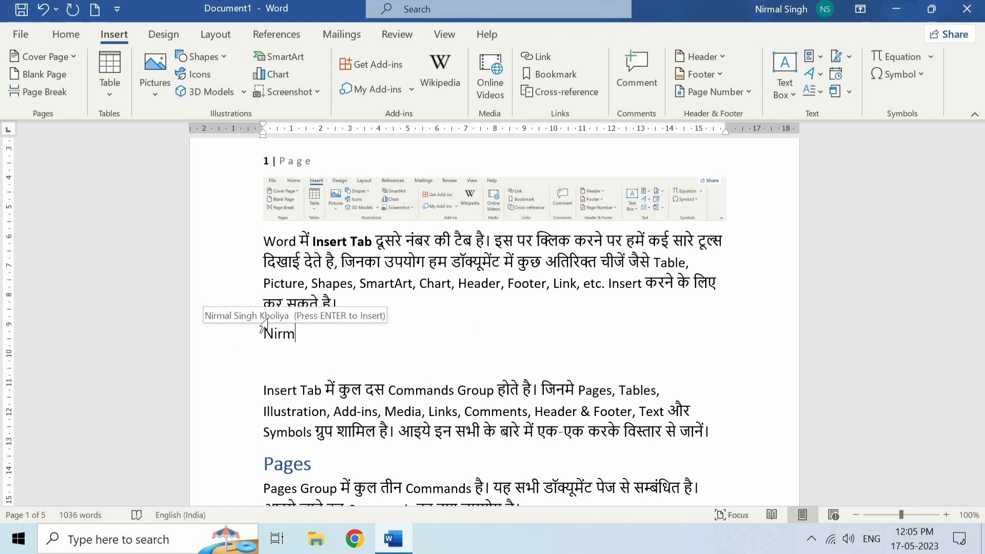
pyautogui.press('Return')
pyautogui.press('Return')
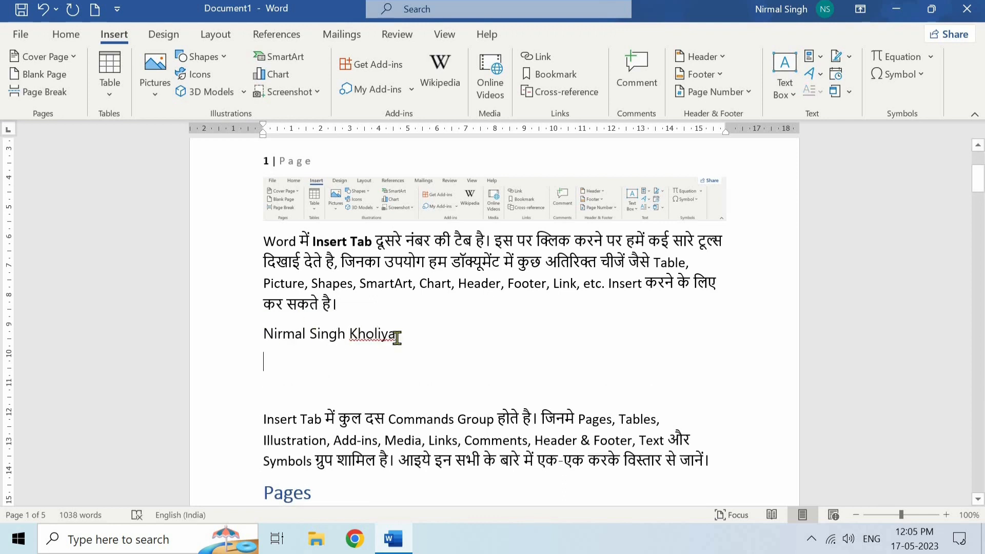
pyautogui.hotkey('ctrl', 'z')
pyautogui.hotkey('ctrl', 'z')
pyautogui.hotkey('ctrl', 'z')
pyautogui.hotkey('ctrl', 'z')
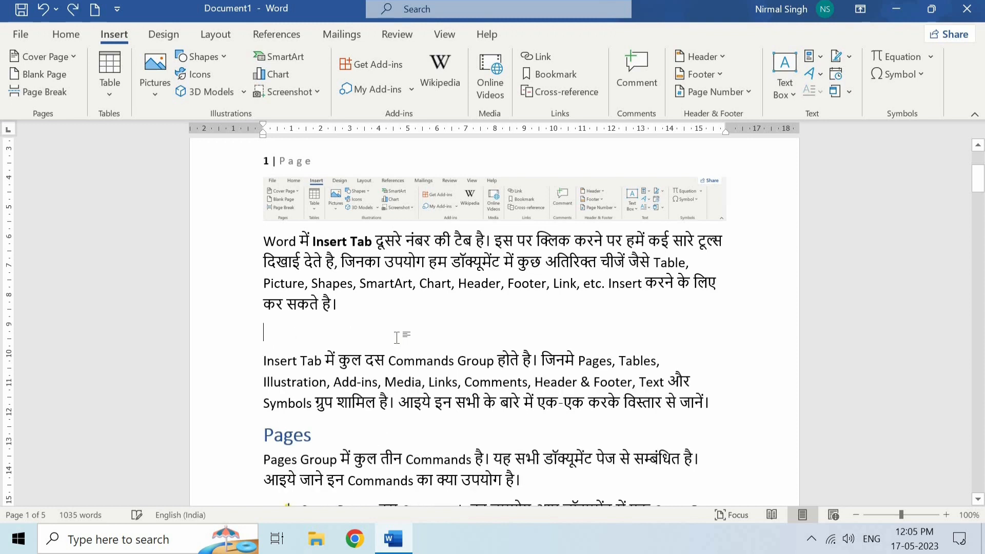
pyautogui.hotkey('ctrl', 'z')
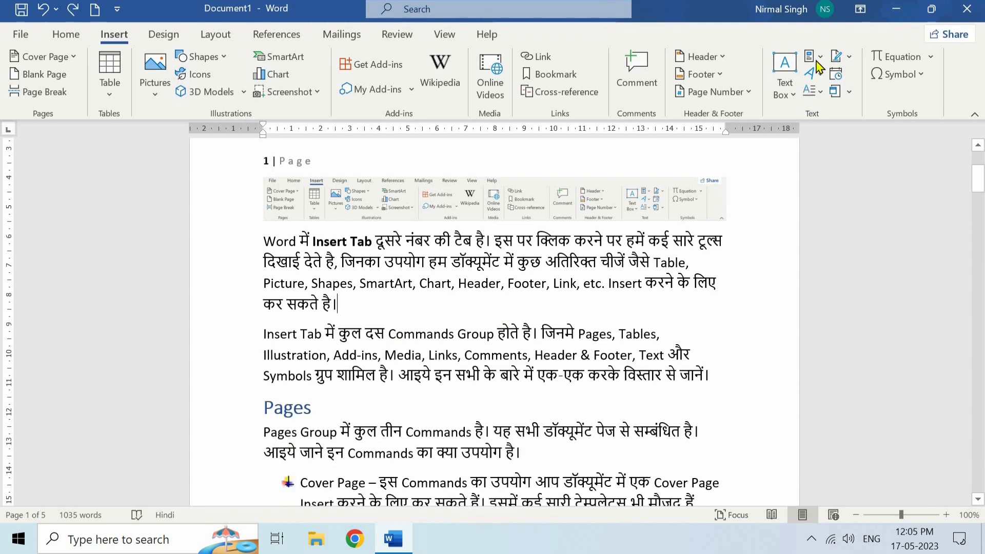
# Step: Reopen the Quick Parts menu and view its AutoText submenu
pyautogui.click(816, 61)
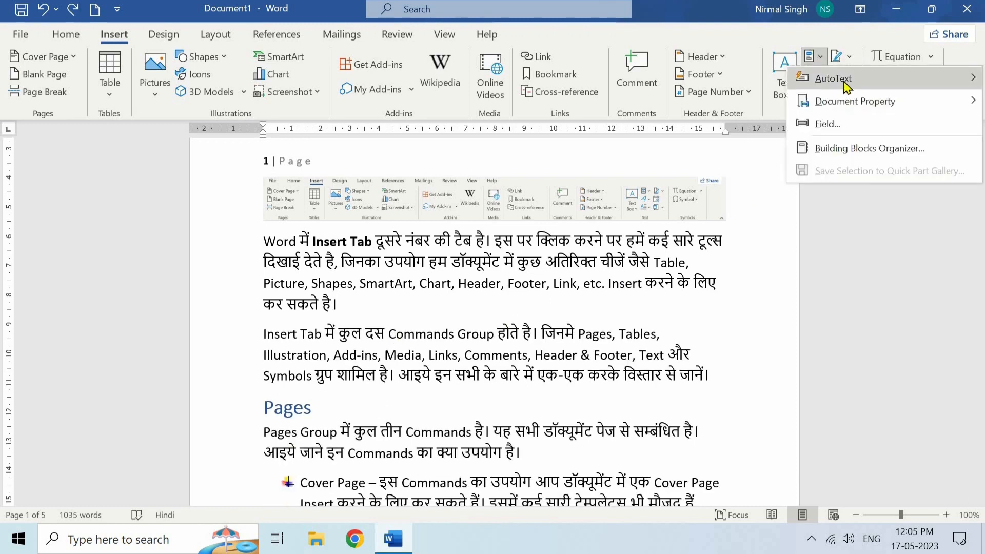
pyautogui.moveTo(845, 86)
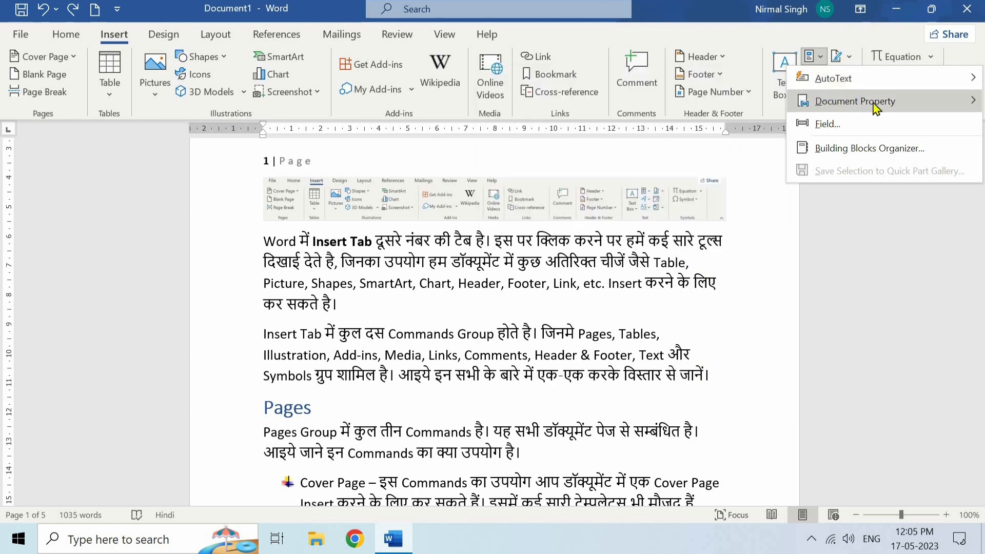
# Step: Insert the Author document property on a new line below the first paragraph
pyautogui.moveTo(866, 109)
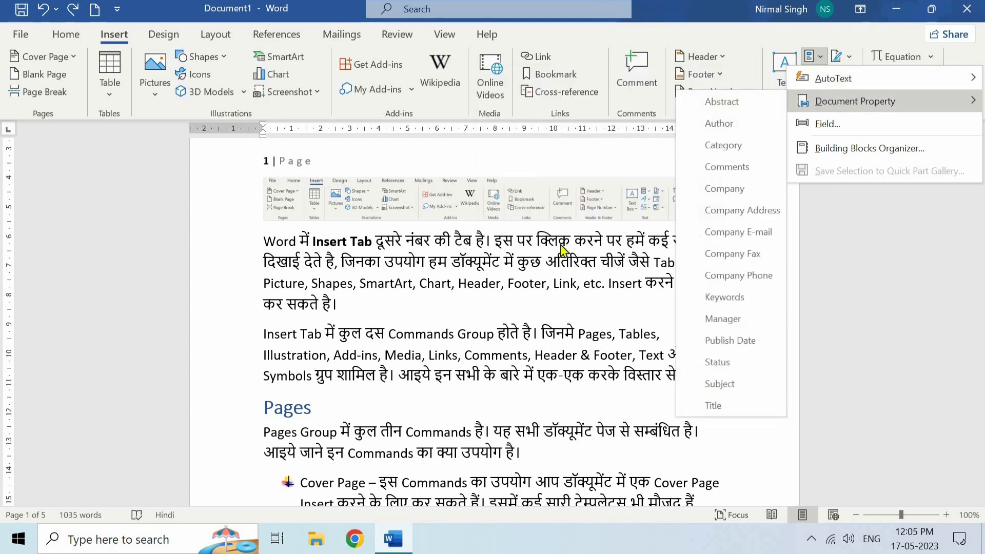
pyautogui.click(435, 305)
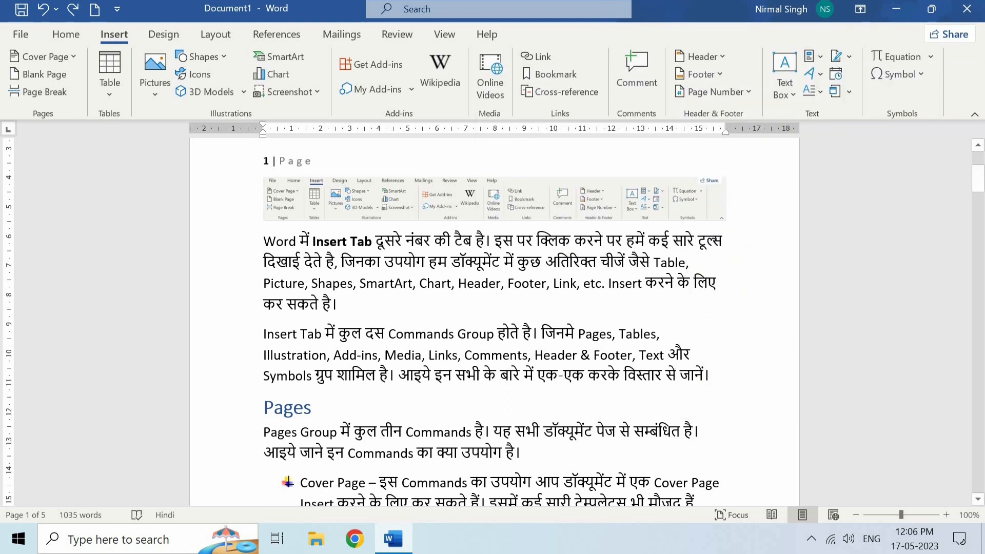
pyautogui.press('Return')
pyautogui.click(813, 56)
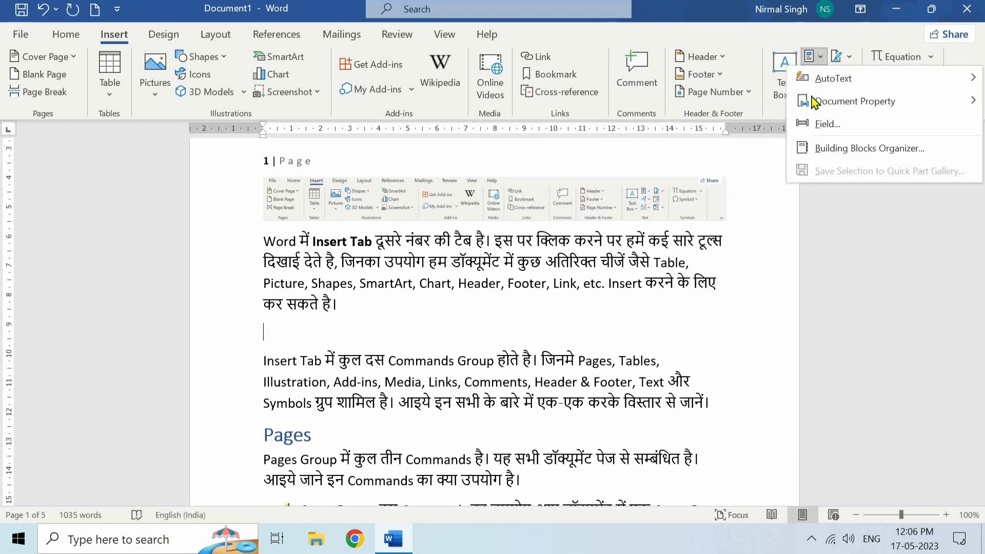
pyautogui.moveTo(833, 106)
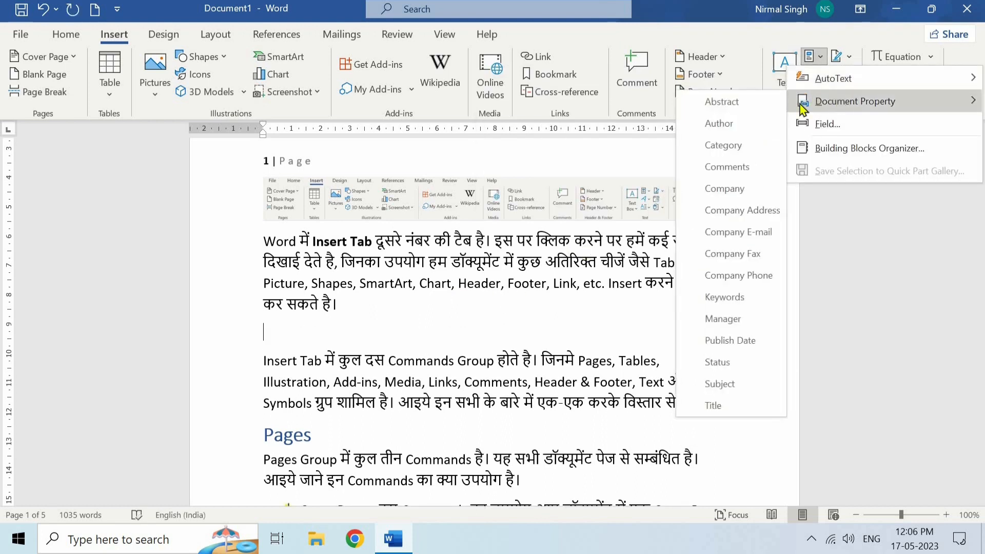
pyautogui.click(719, 123)
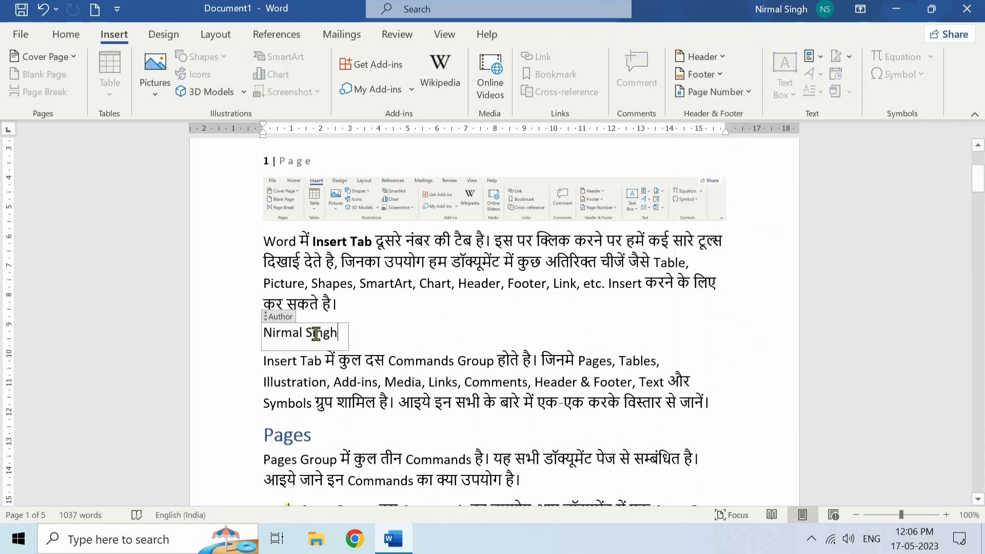
# Step: Insert the empty [Company] document property on a new line above the author
pyautogui.click(359, 302)
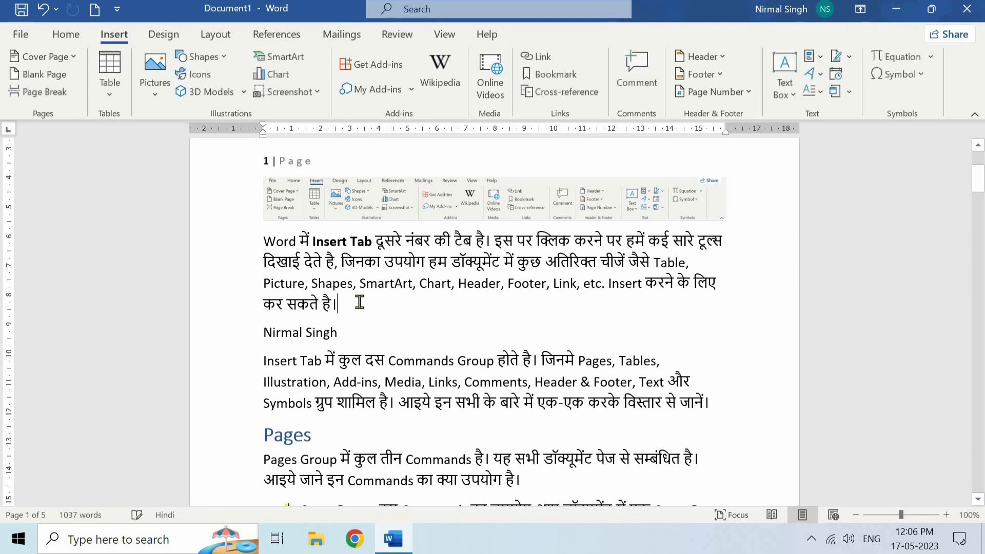
pyautogui.press('Return')
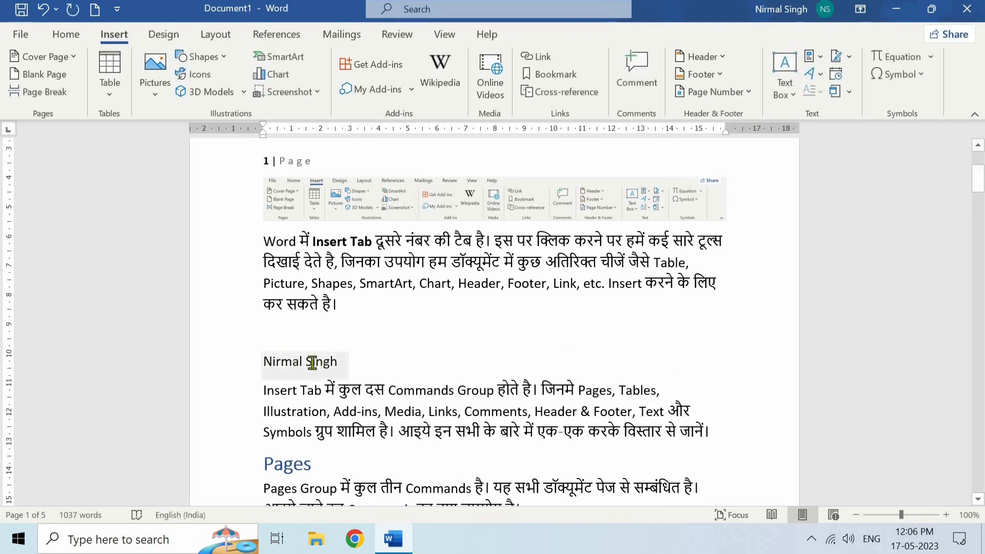
pyautogui.click(318, 362)
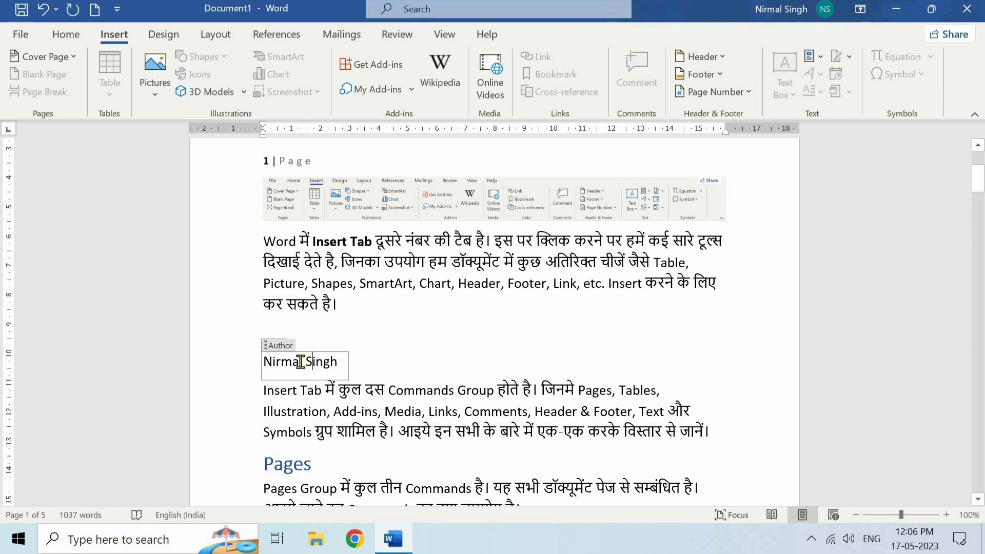
pyautogui.click(319, 338)
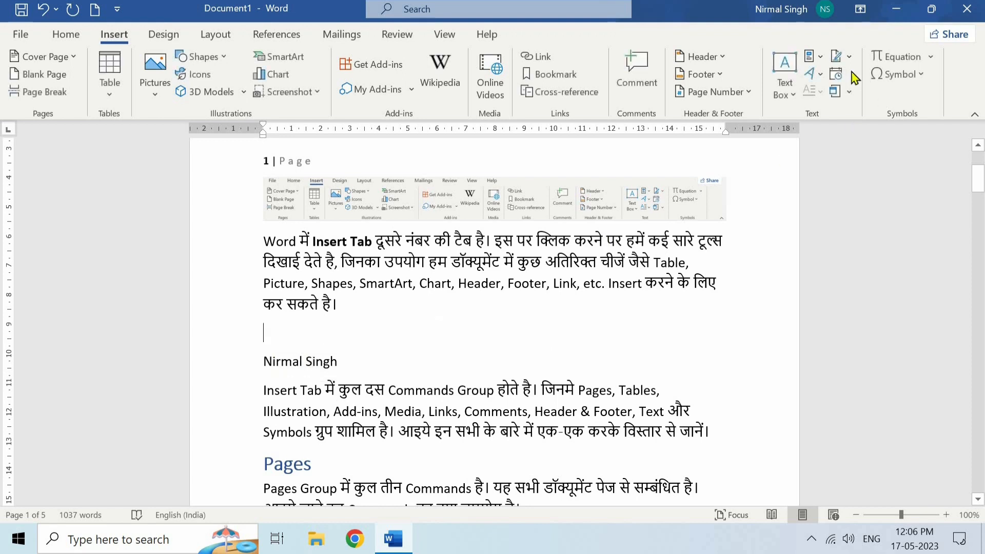
pyautogui.click(819, 59)
pyautogui.moveTo(798, 108)
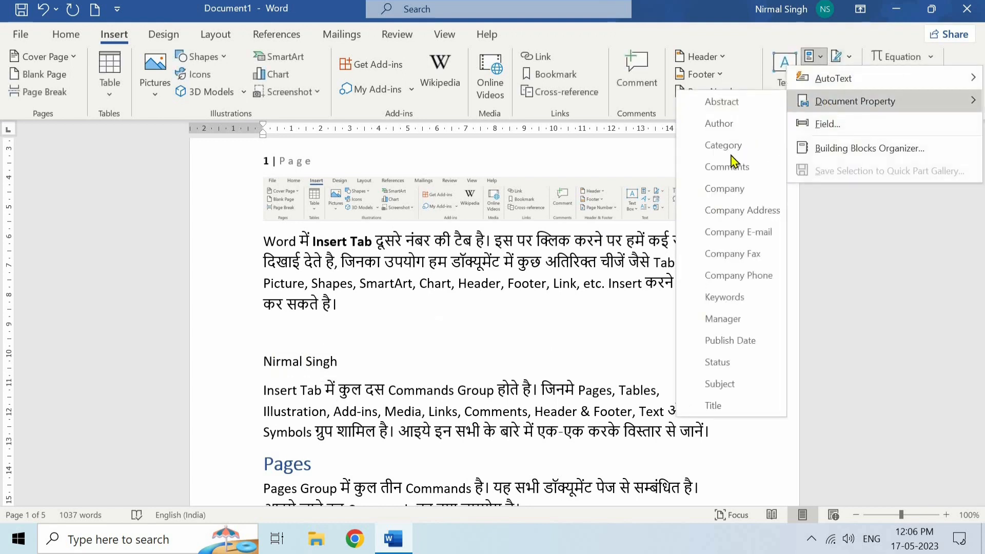
pyautogui.click(727, 190)
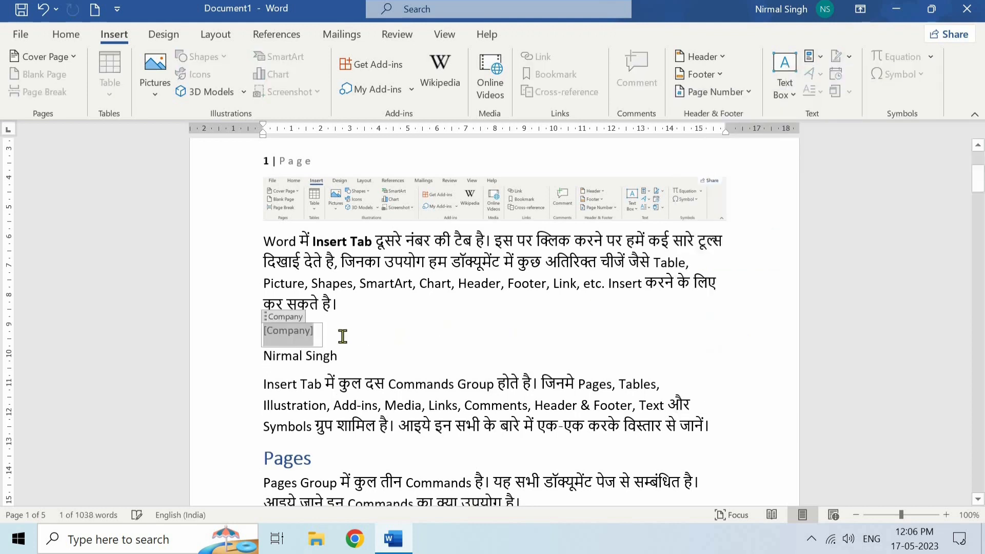
pyautogui.click(352, 305)
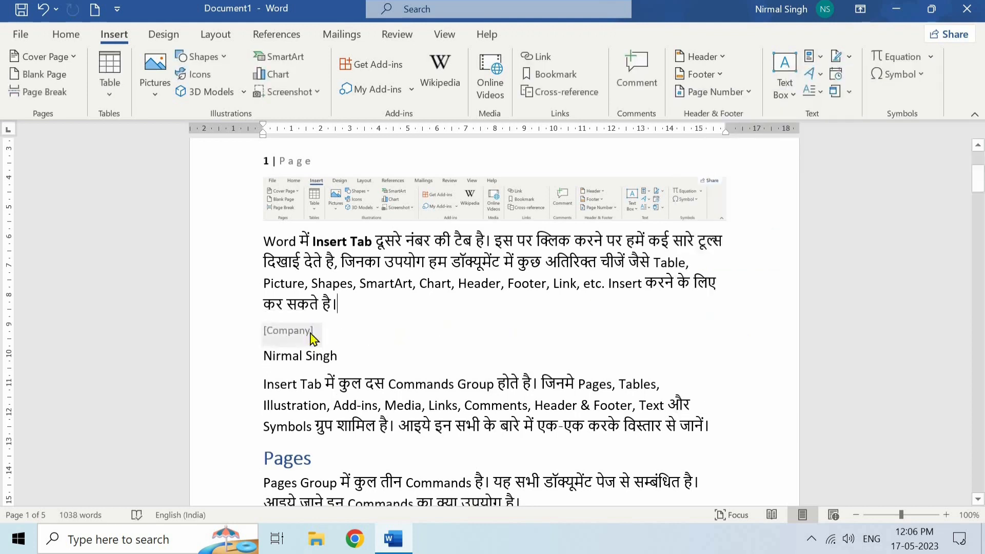
pyautogui.click(306, 342)
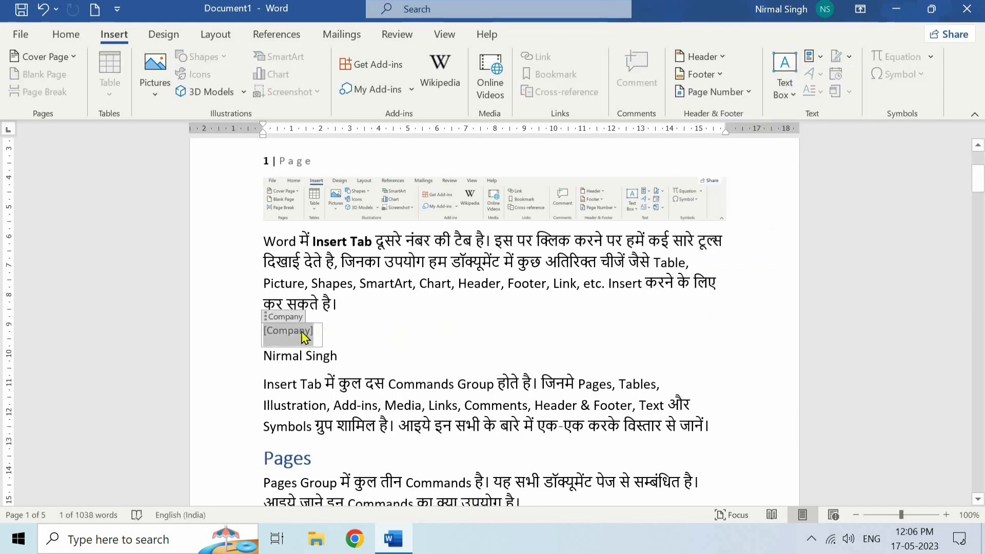
# Step: Enter 'EasyTech Class' as Company in Advanced Properties so the field displays it
pyautogui.click(20, 35)
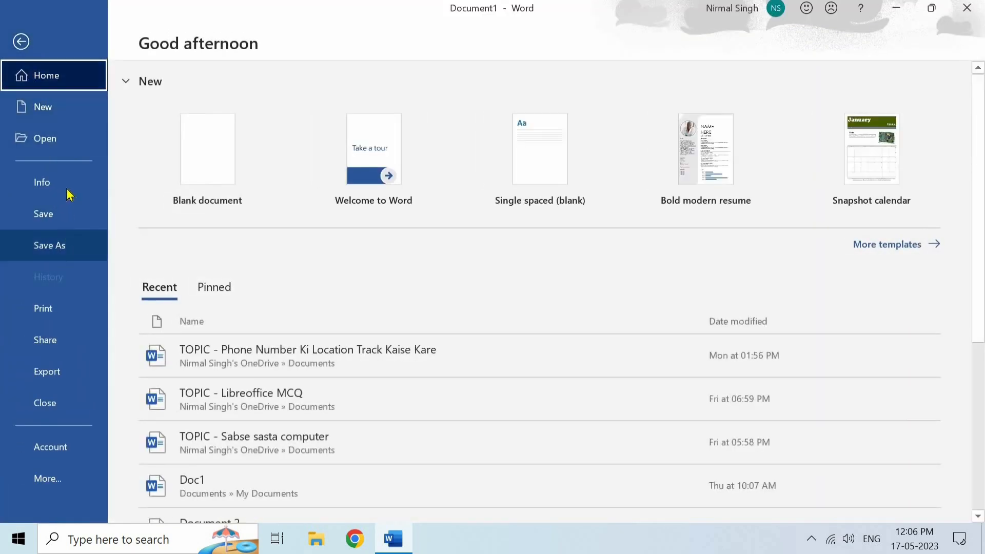
pyautogui.click(94, 188)
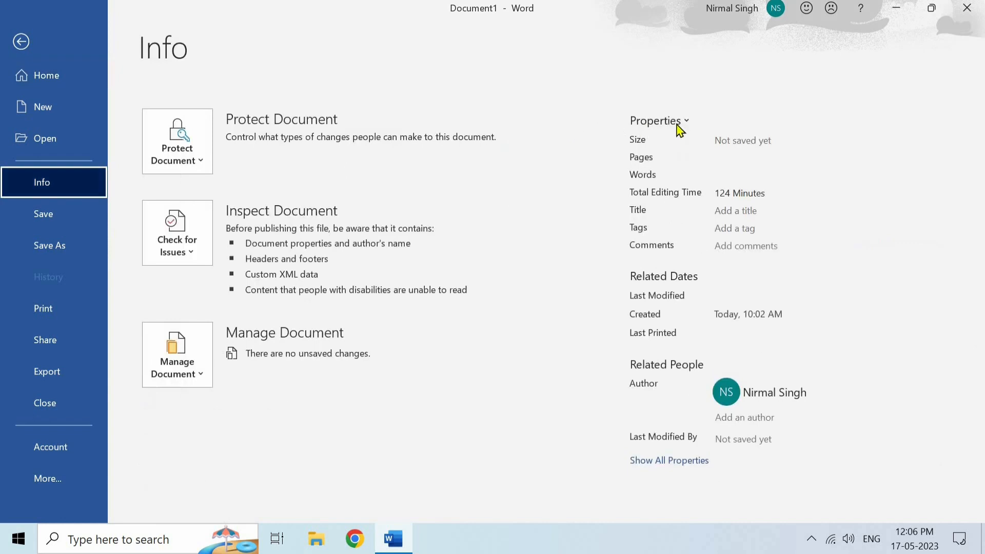
pyautogui.click(678, 126)
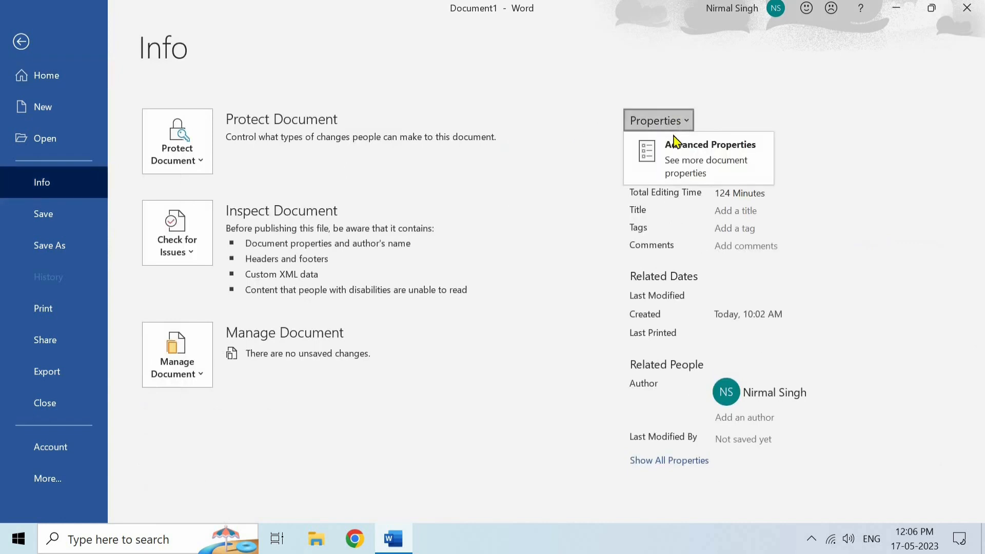
pyautogui.click(694, 166)
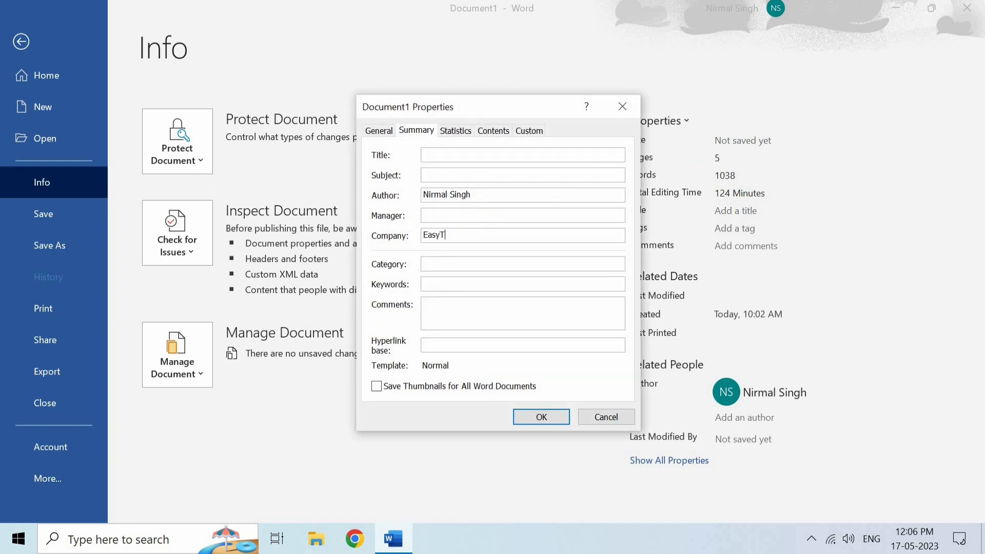
pyautogui.write('EasyTech Class')
pyautogui.click(536, 417)
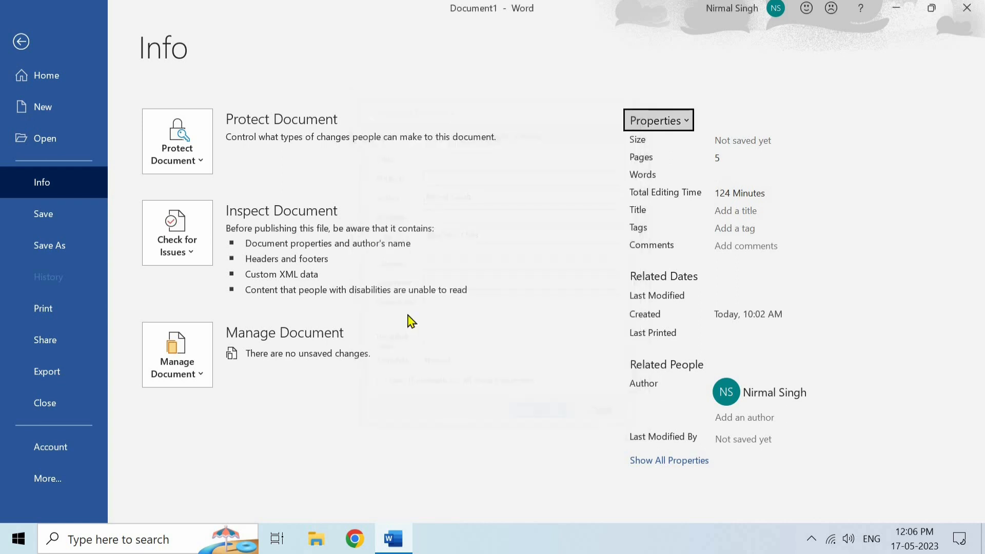
pyautogui.click(20, 43)
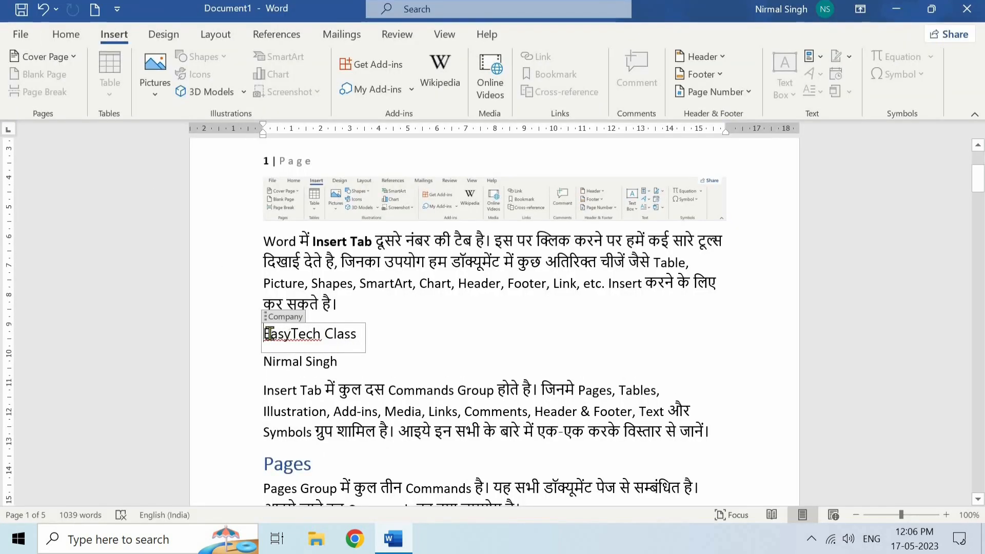
# Step: Undo the inserted Author and Company property lines
pyautogui.tripleClick(348, 340)
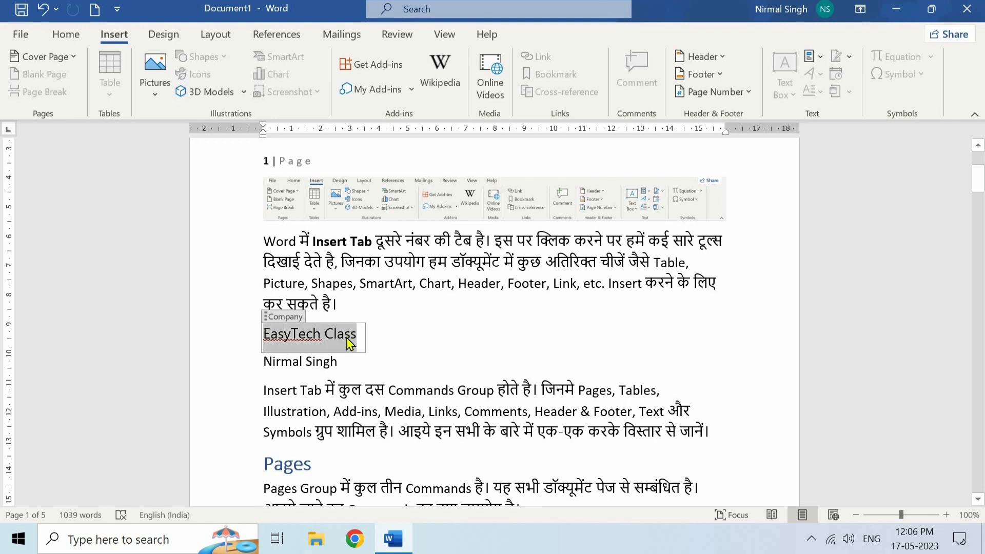
pyautogui.click(347, 339)
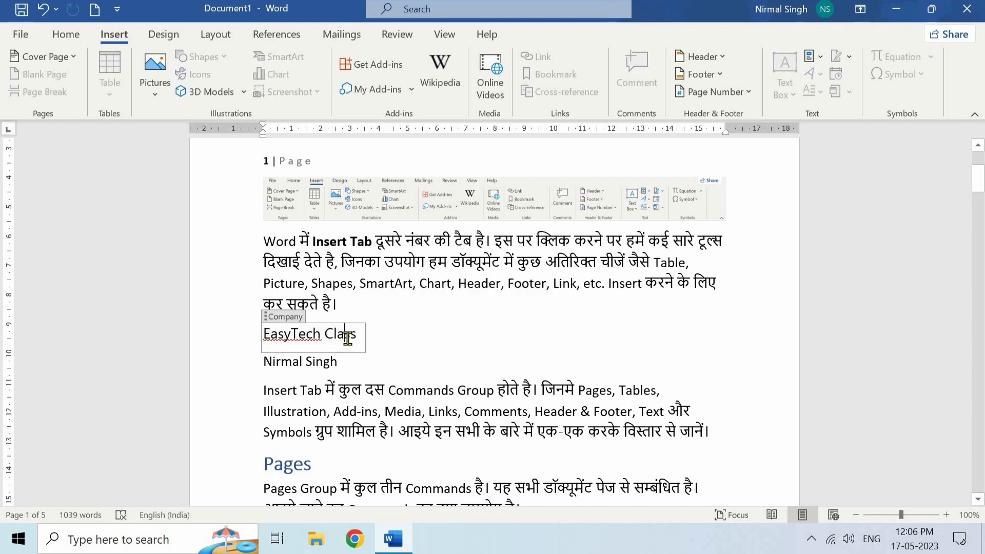
pyautogui.hotkey('ctrl', 'z')
pyautogui.hotkey('ctrl', 'z')
pyautogui.hotkey('ctrl', 'z')
pyautogui.hotkey('ctrl', 'z')
pyautogui.hotkey('ctrl', 'z')
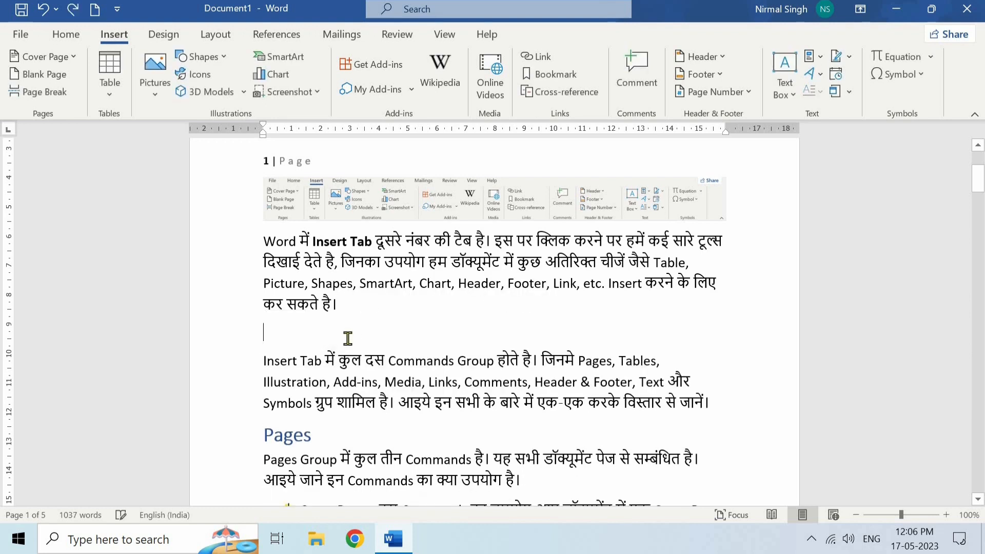
# Step: Open and cancel the Field dialog, then add an empty line after the first paragraph
pyautogui.click(821, 58)
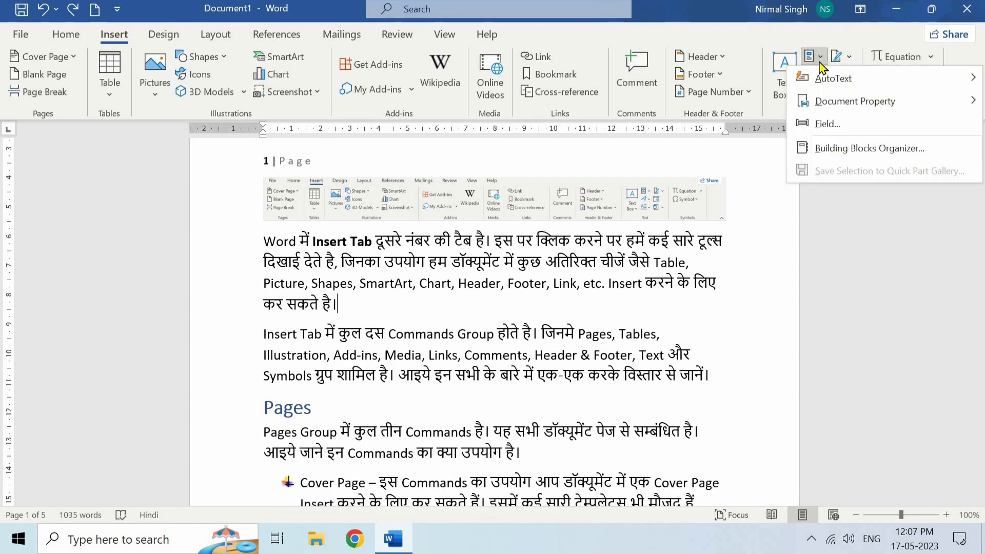
pyautogui.click(827, 124)
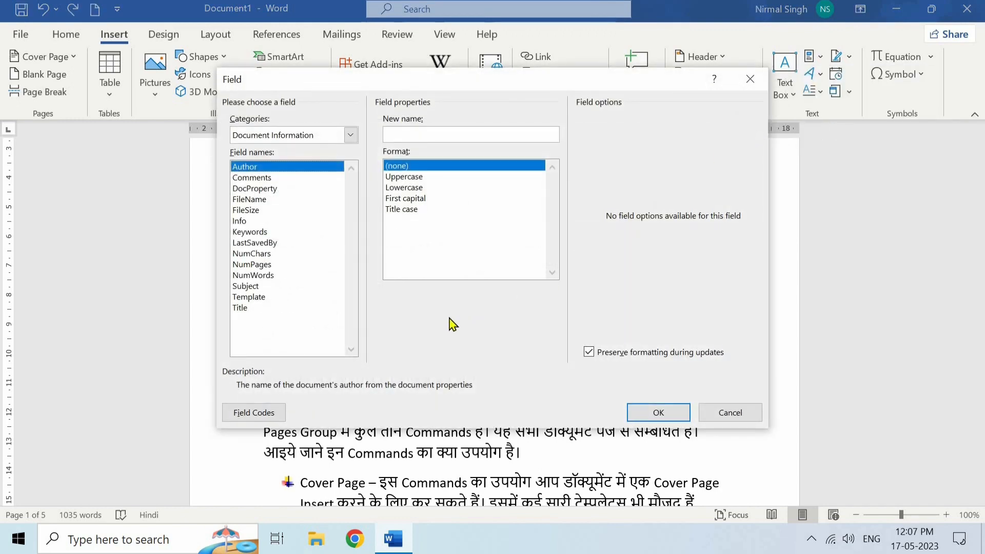
pyautogui.click(712, 410)
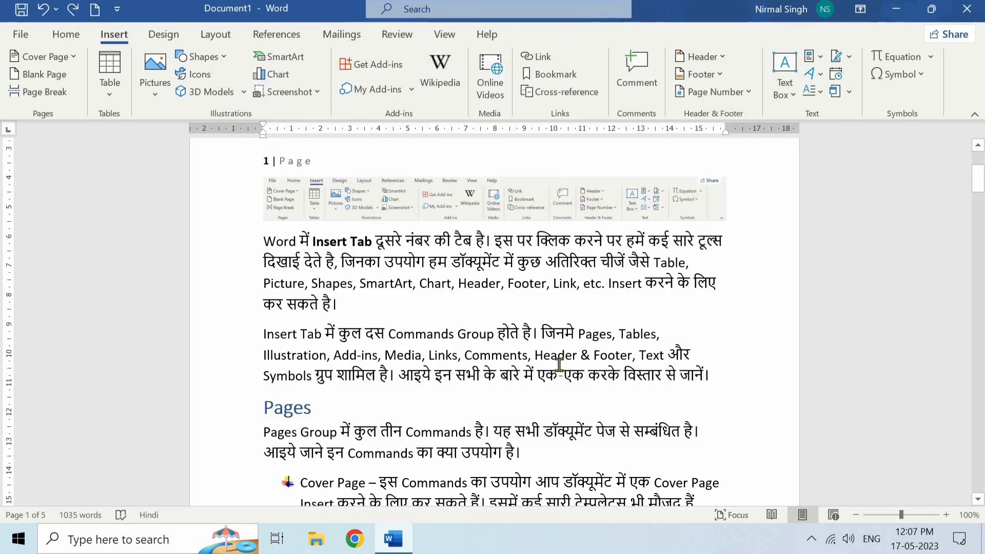
pyautogui.press('Return')
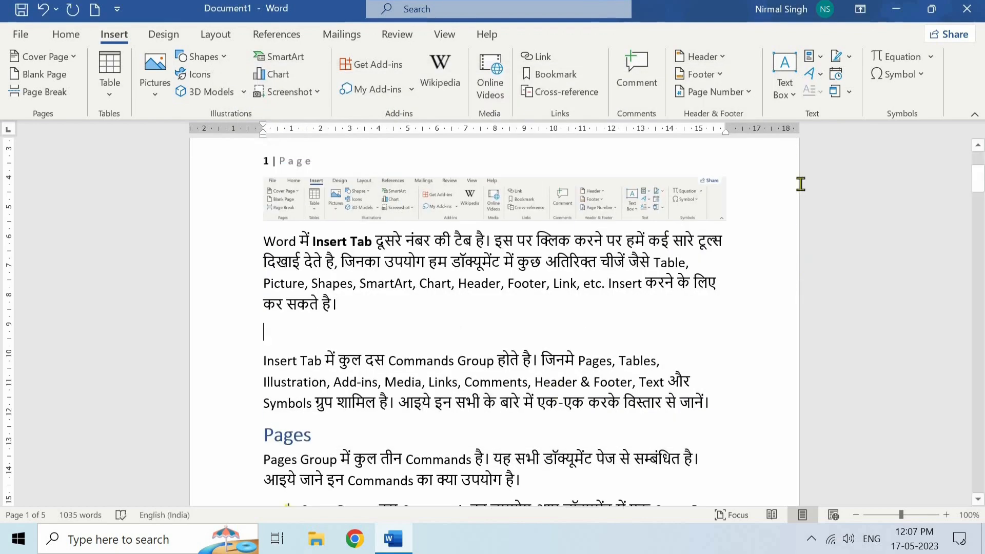
# Step: Insert a Document Information NumWords field showing 1035 on the empty line
pyautogui.click(813, 57)
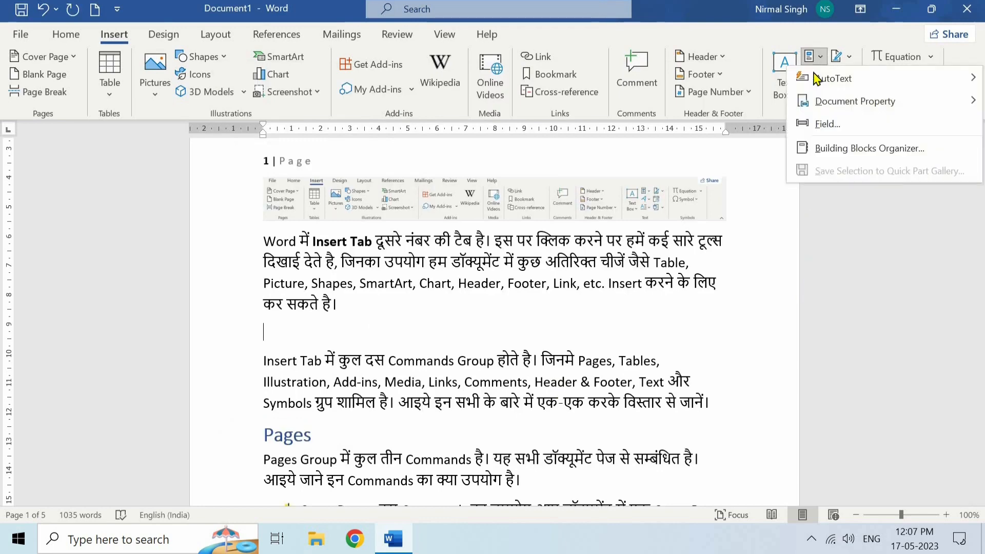
pyautogui.click(827, 124)
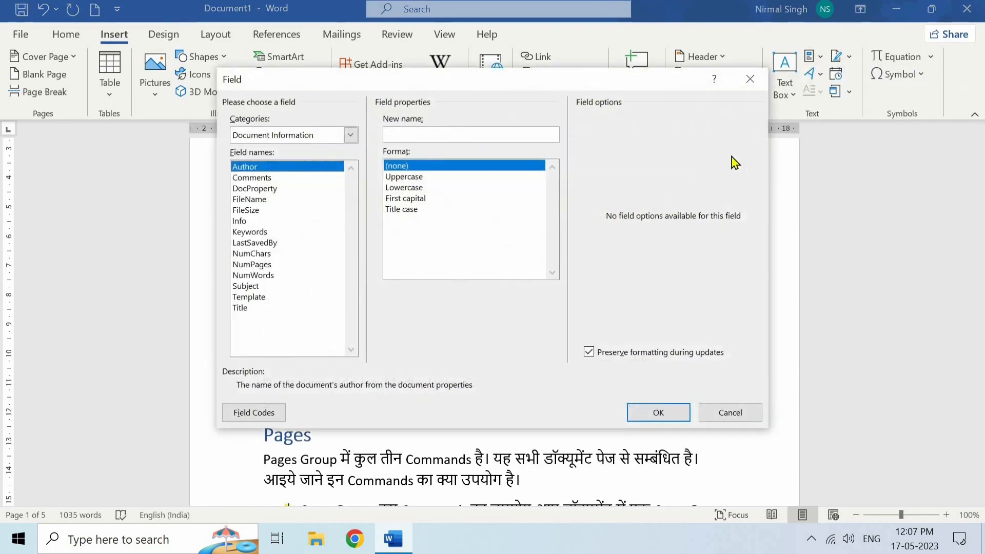
pyautogui.click(350, 136)
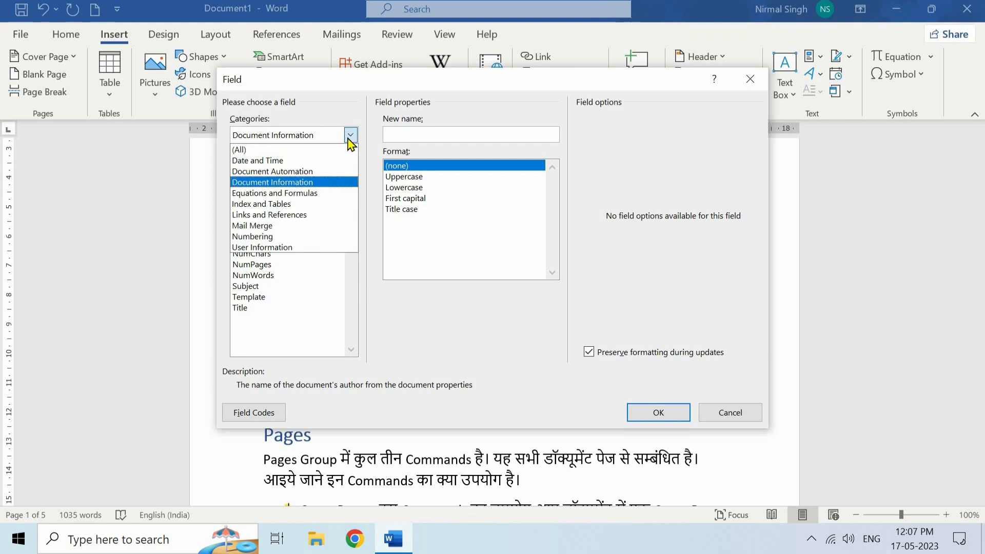
pyautogui.click(278, 183)
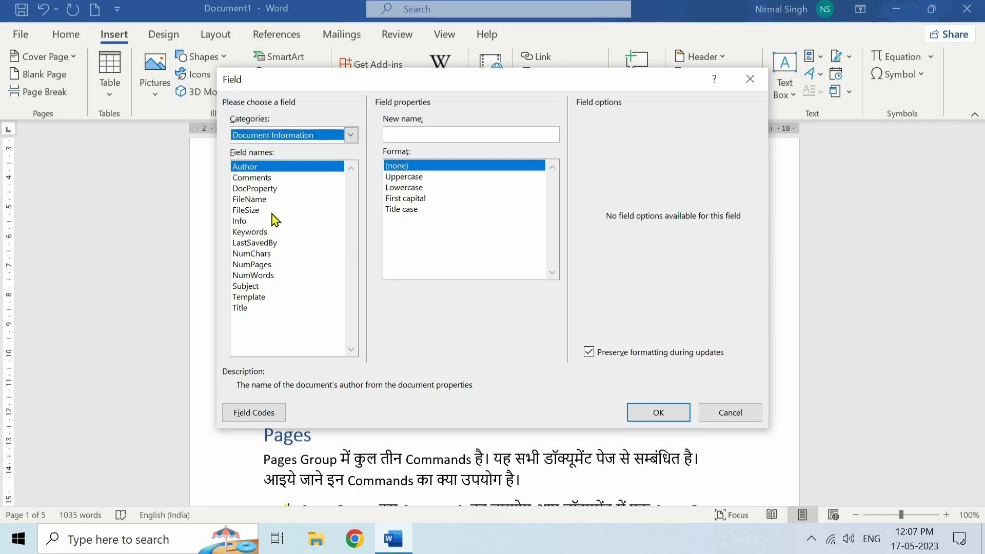
pyautogui.click(261, 276)
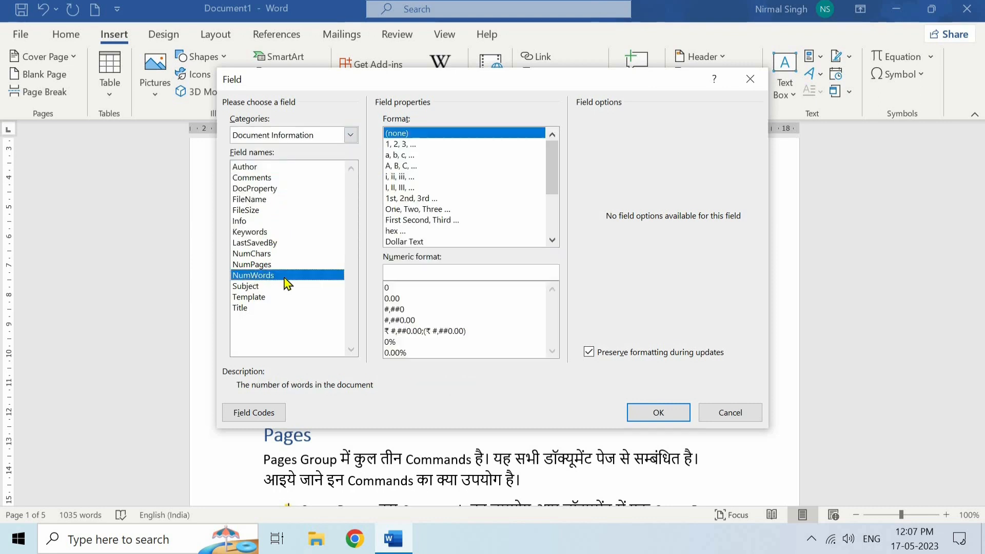
pyautogui.click(632, 413)
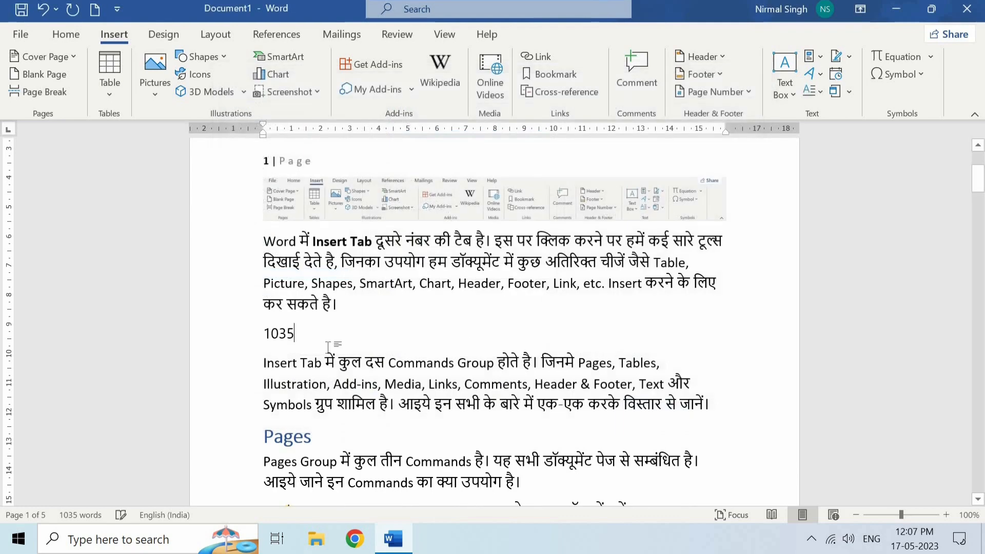
pyautogui.doubleClick(280, 336)
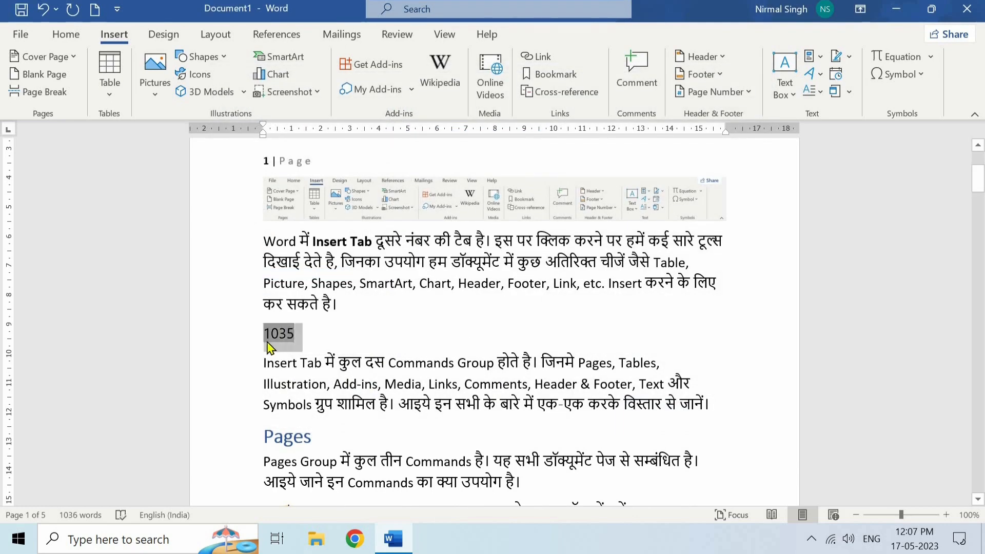
pyautogui.click(314, 334)
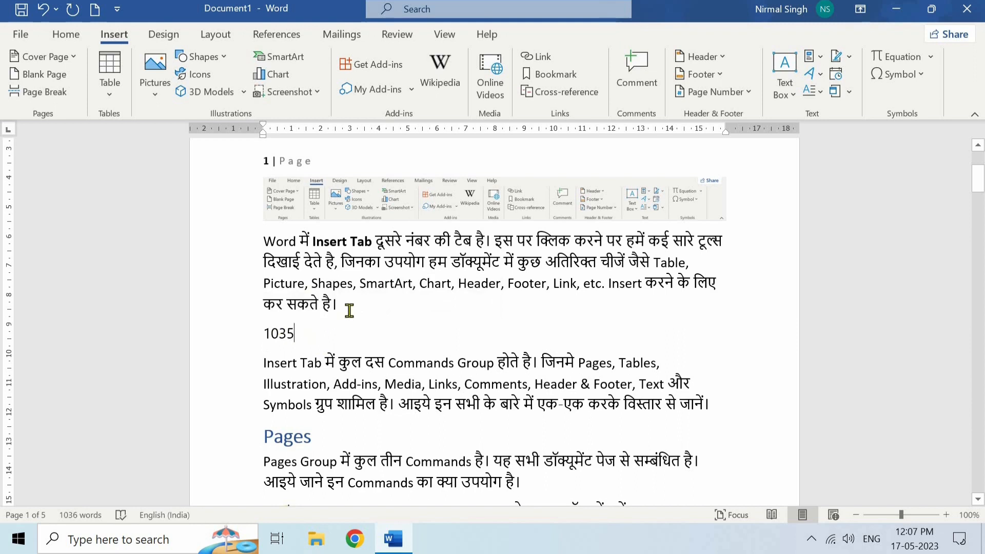
pyautogui.tripleClick(274, 244)
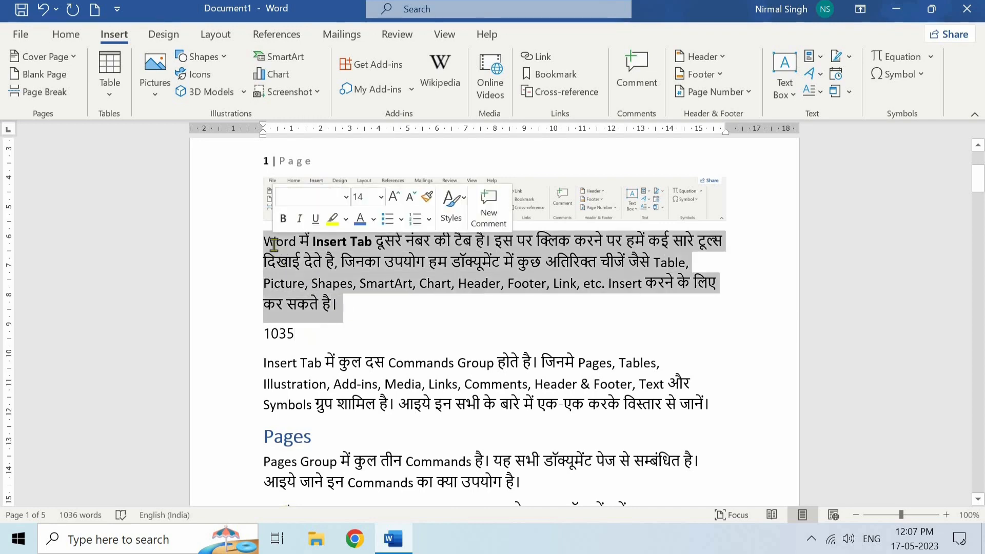
pyautogui.press('Delete')
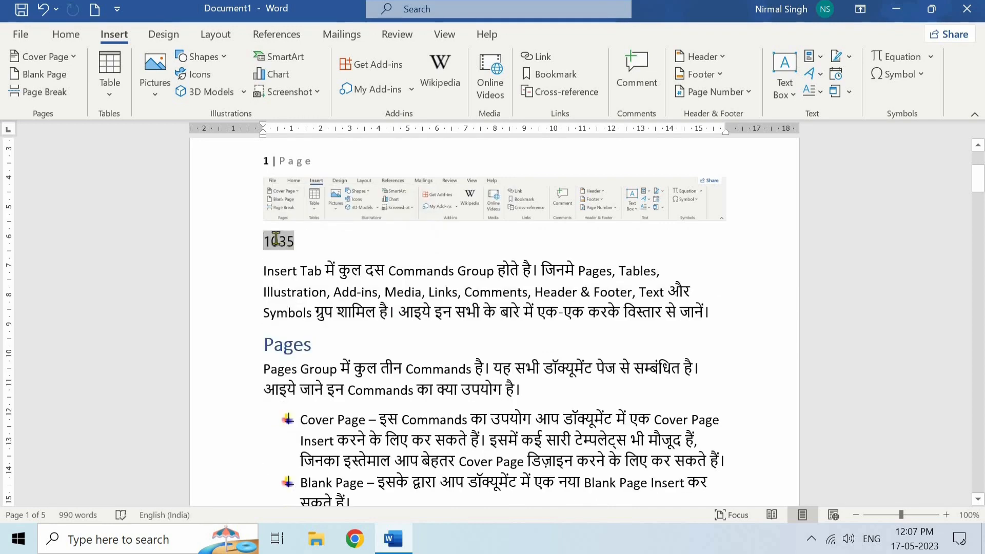
pyautogui.rightClick(276, 244)
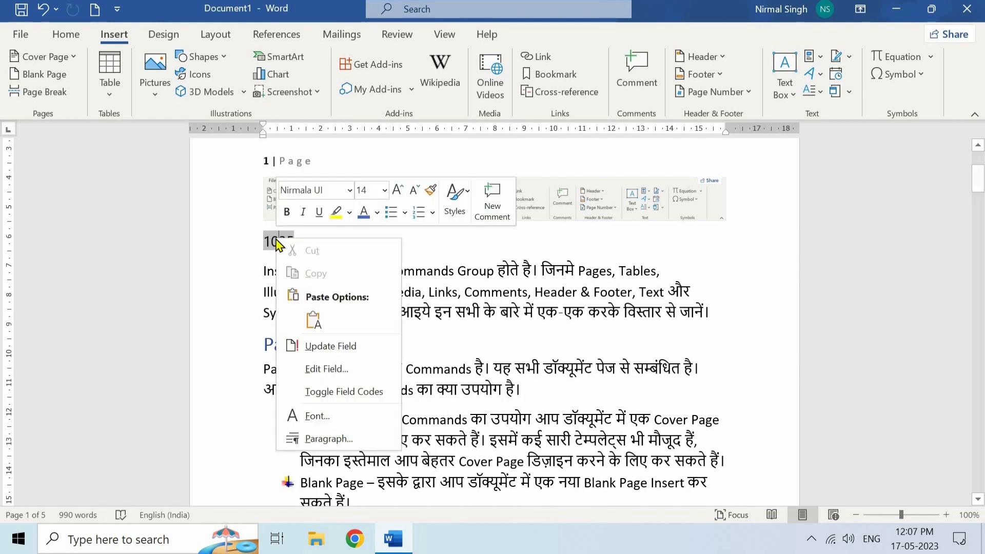
pyautogui.click(336, 345)
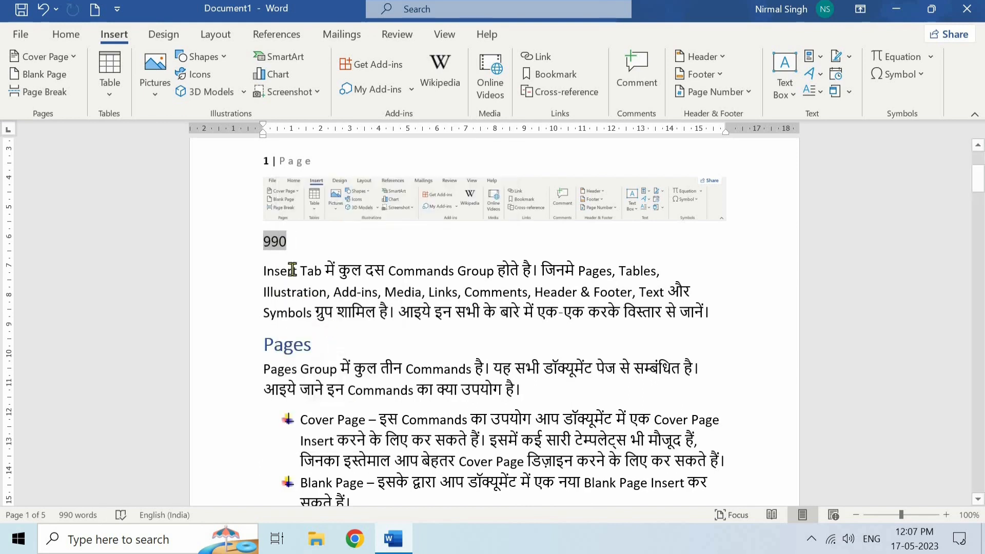
pyautogui.click(301, 246)
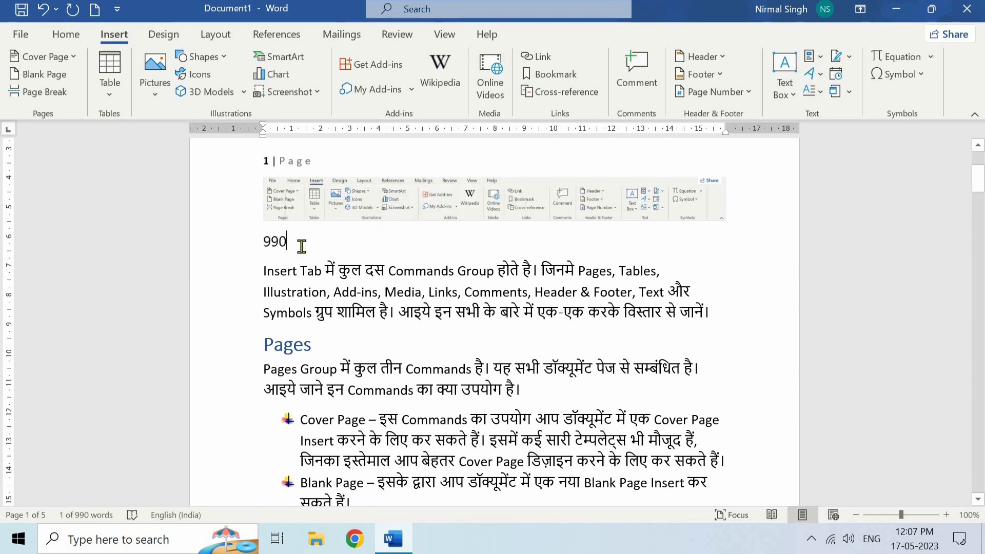
pyautogui.hotkey('ctrl', 'z')
pyautogui.hotkey('ctrl', 'z')
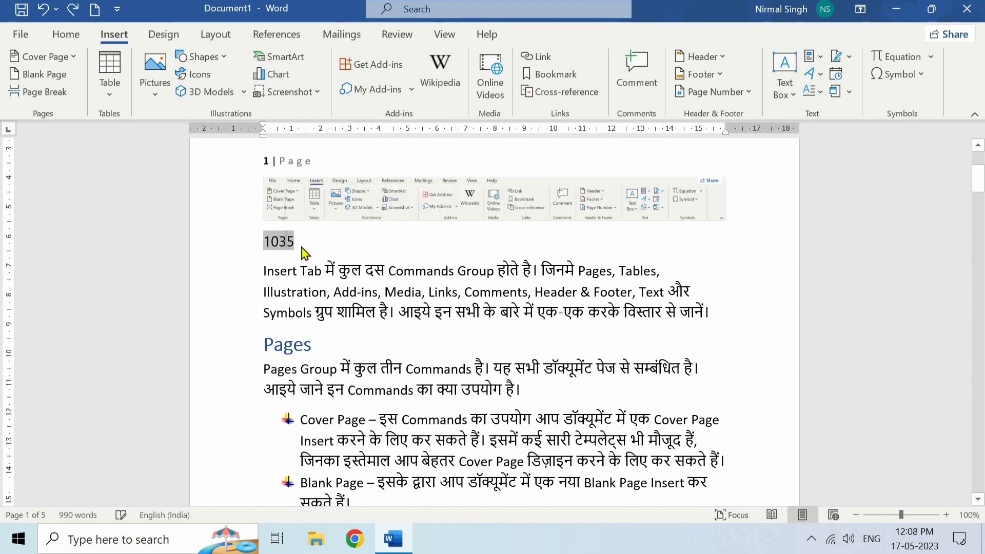
# Step: Insert the Motion cover page from the Building Blocks Organizer at the document's start
pyautogui.click(811, 56)
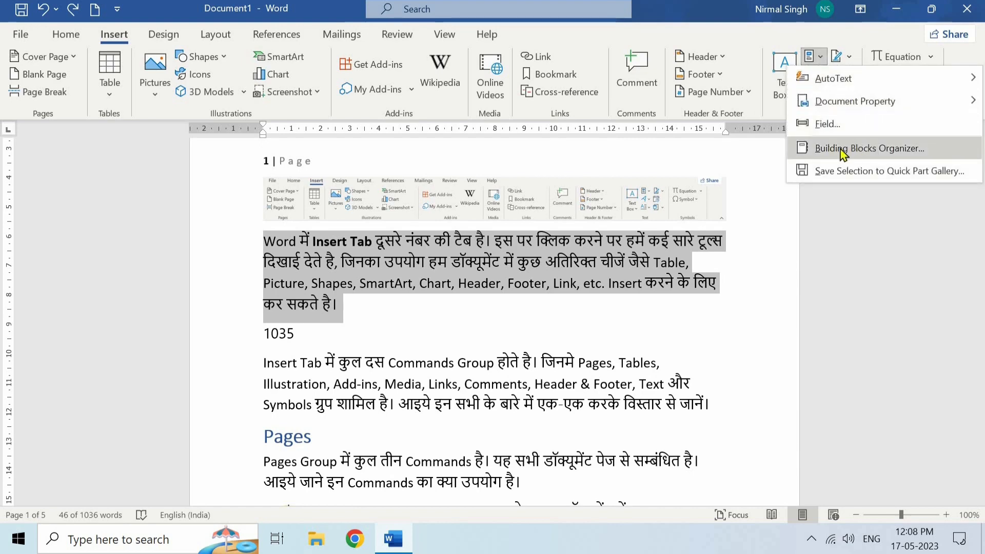
pyautogui.click(841, 150)
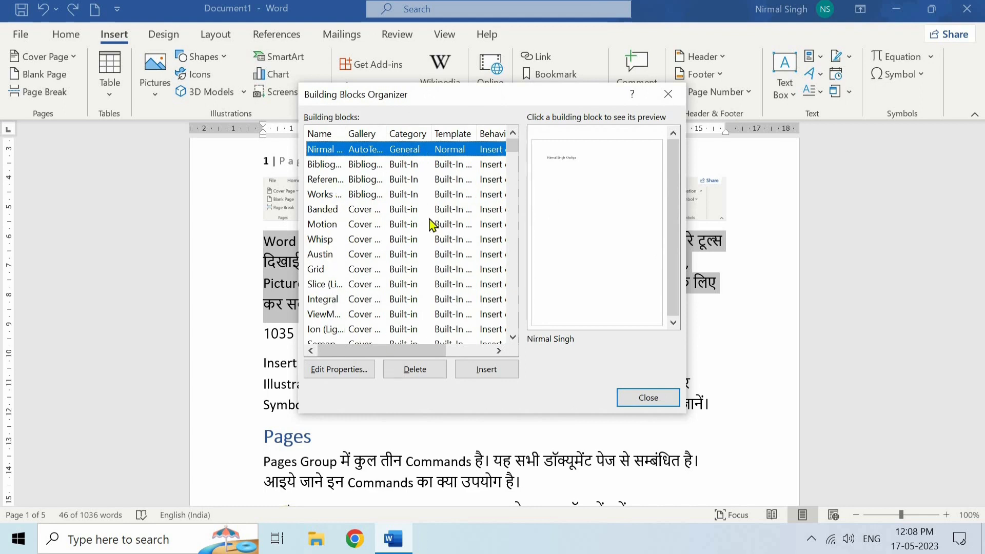
pyautogui.scroll(-10, 432, 226)
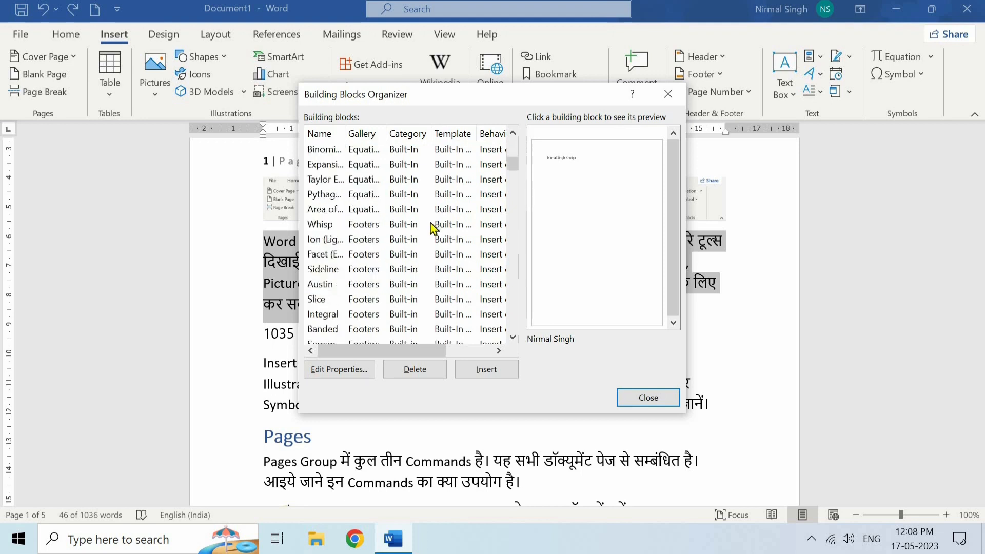
pyautogui.scroll(-4, 432, 228)
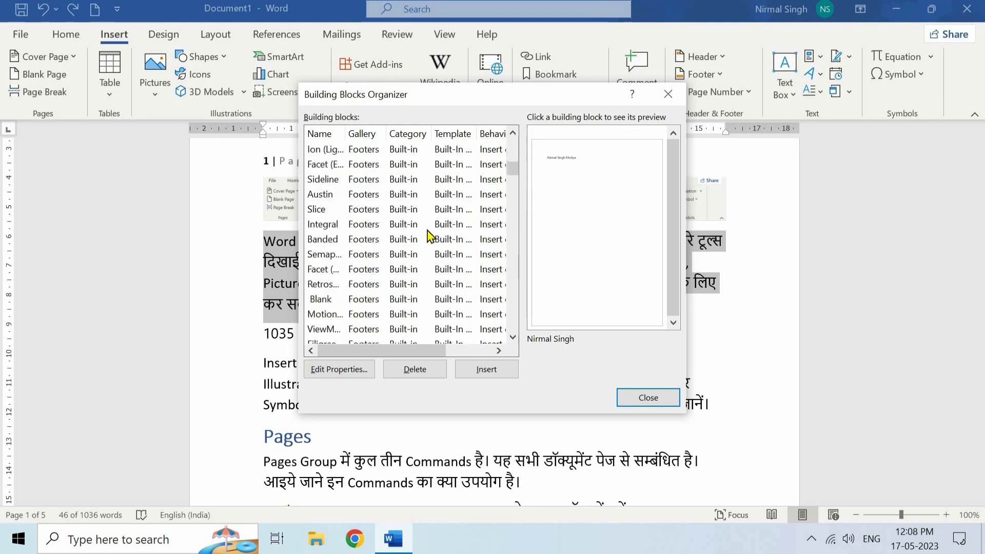
pyautogui.scroll(8, 429, 237)
pyautogui.scroll(4, 430, 237)
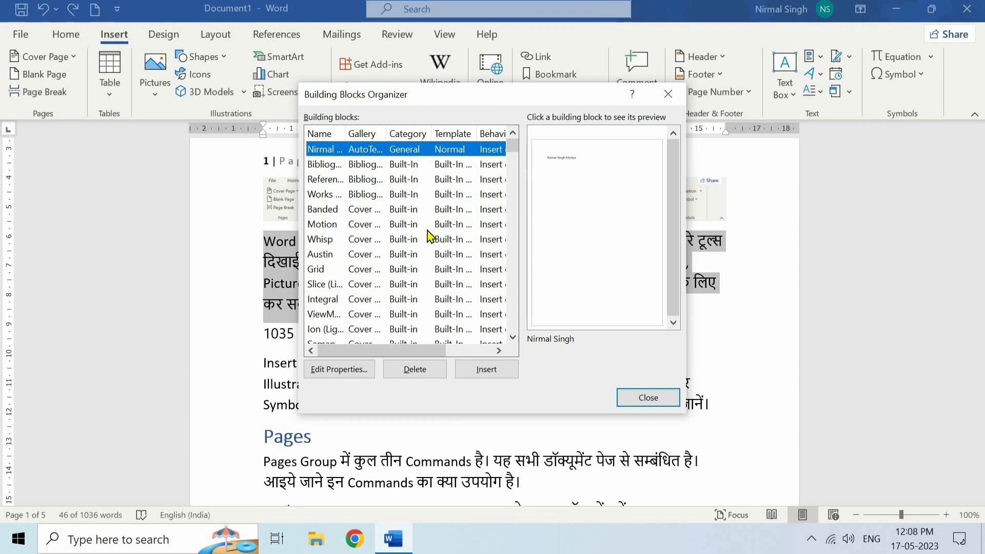
pyautogui.click(358, 226)
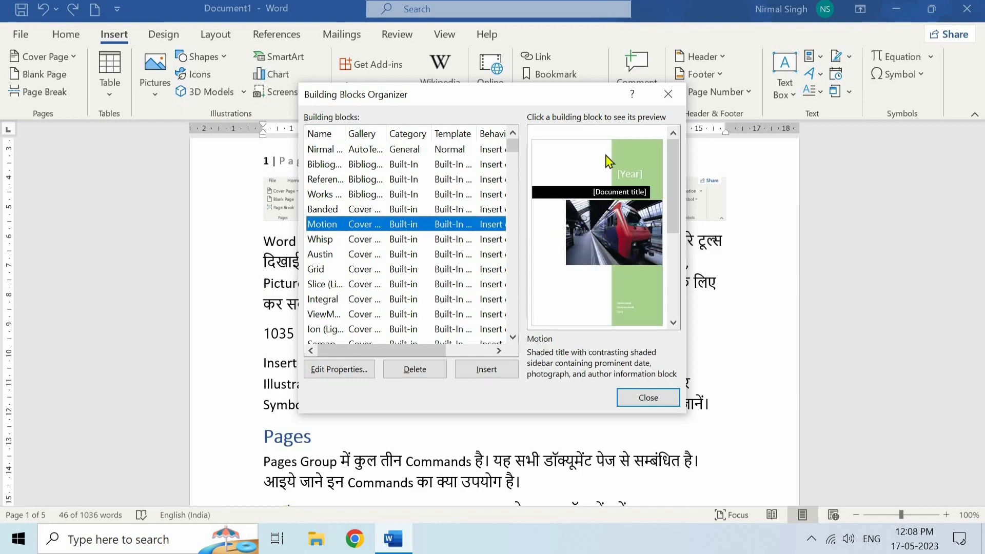
pyautogui.click(487, 370)
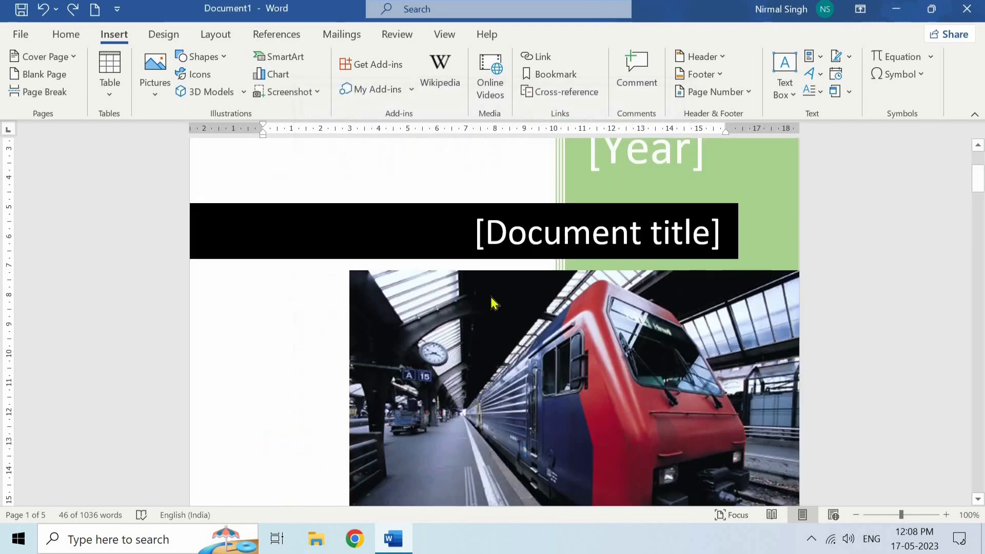
# Step: Undo the cover page and delete the 1035 word-count field with its empty line
pyautogui.scroll(-3, 527, 301)
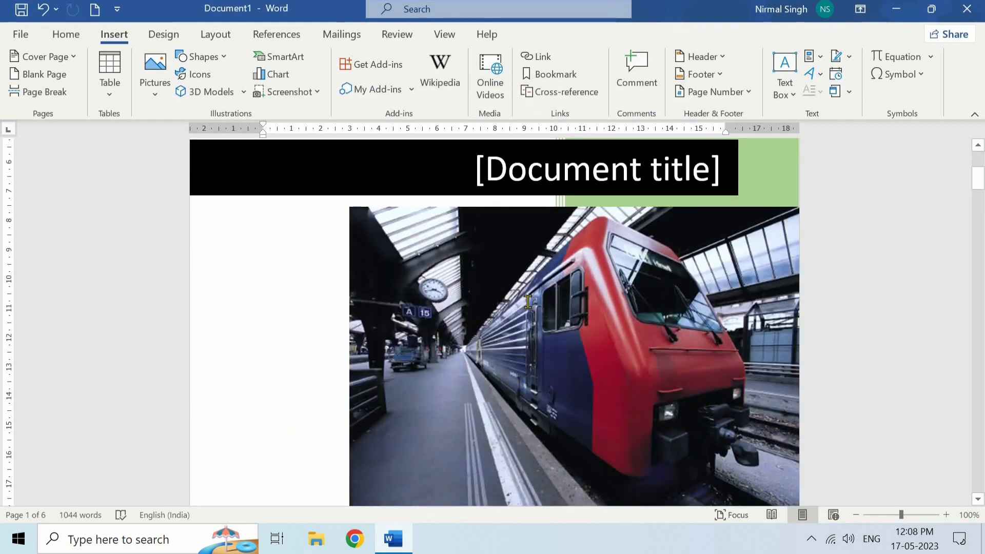
pyautogui.scroll(3, 527, 301)
pyautogui.hotkey('ctrl', 'z')
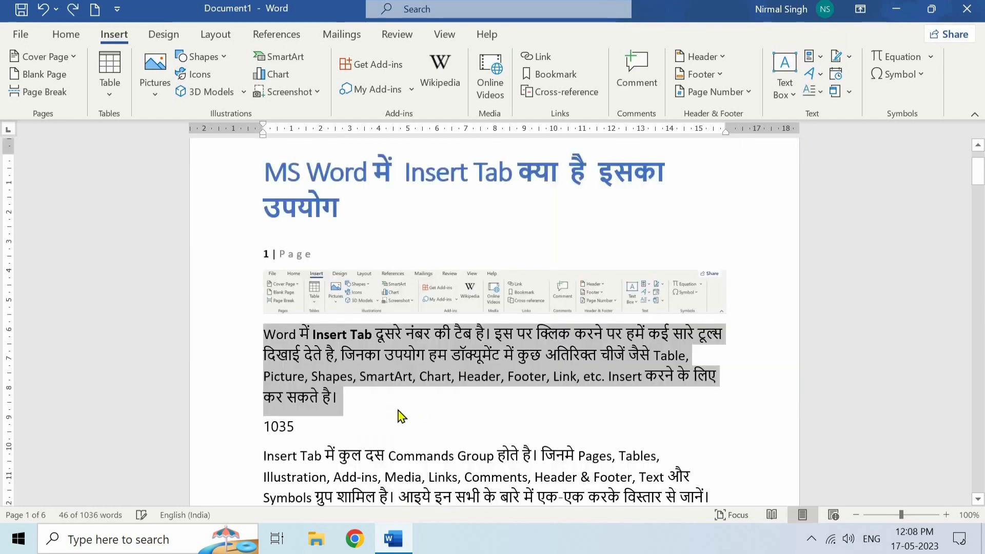
pyautogui.click(378, 424)
pyautogui.doubleClick(273, 431)
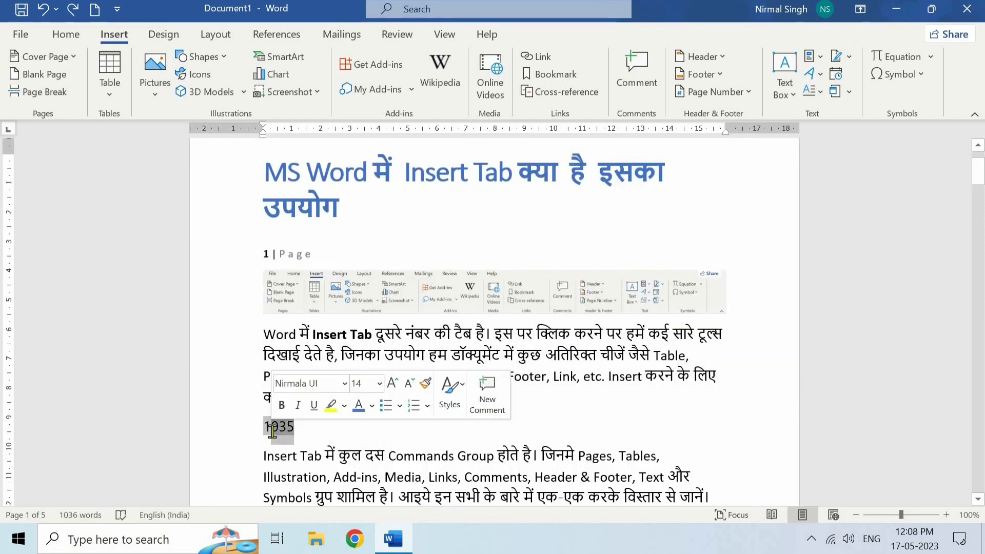
pyautogui.press('BackSpace')
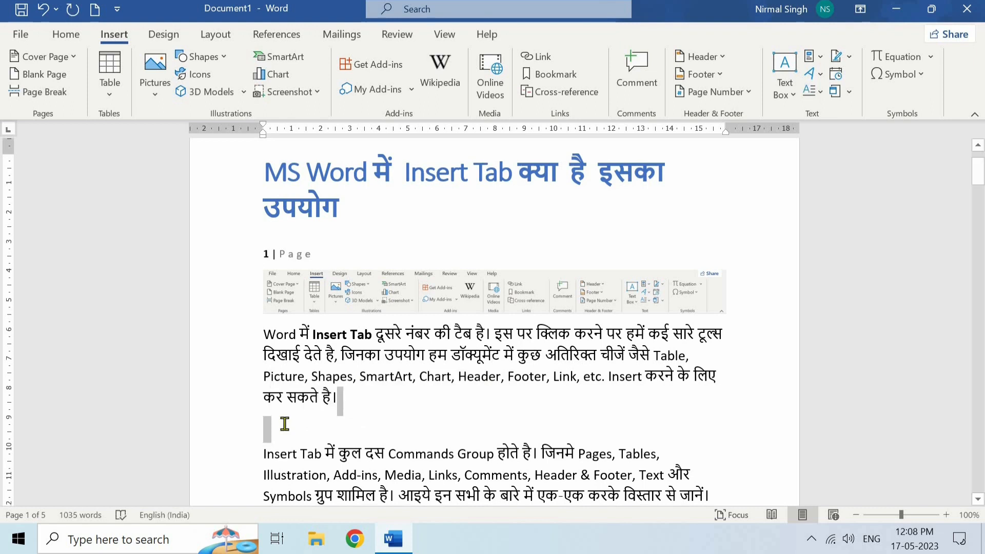
pyautogui.press('BackSpace')
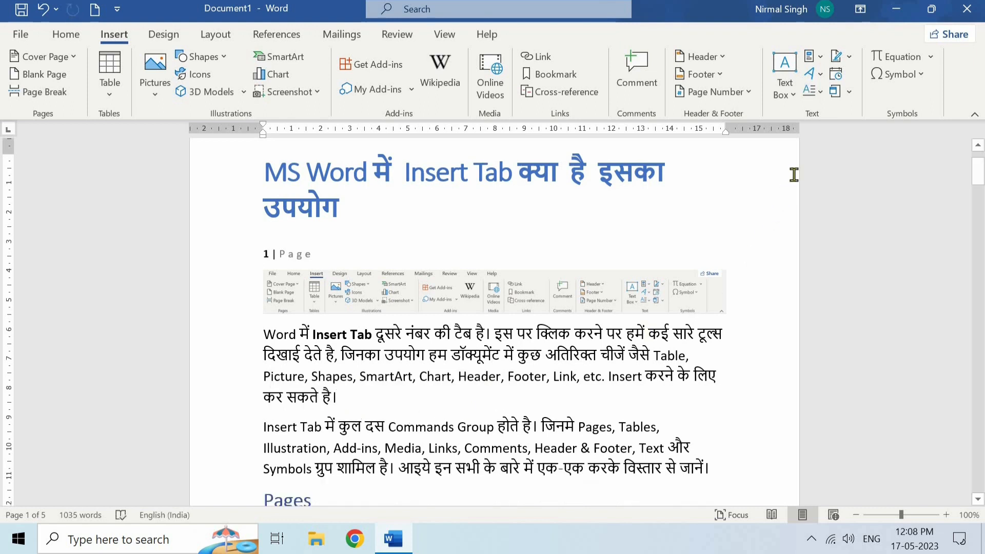
# Step: Try out a WordArt text box over the paragraph, then undo it
pyautogui.click(815, 77)
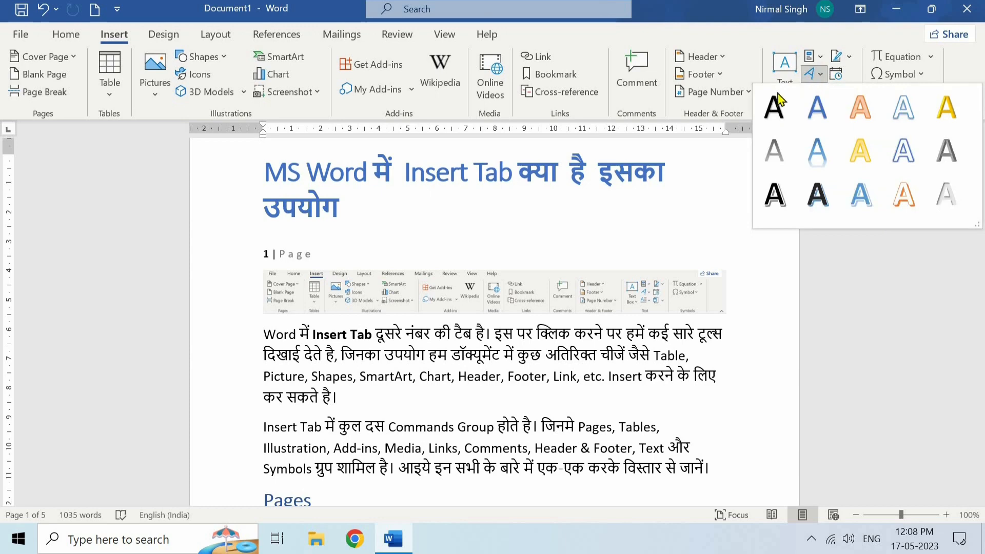
pyautogui.click(903, 113)
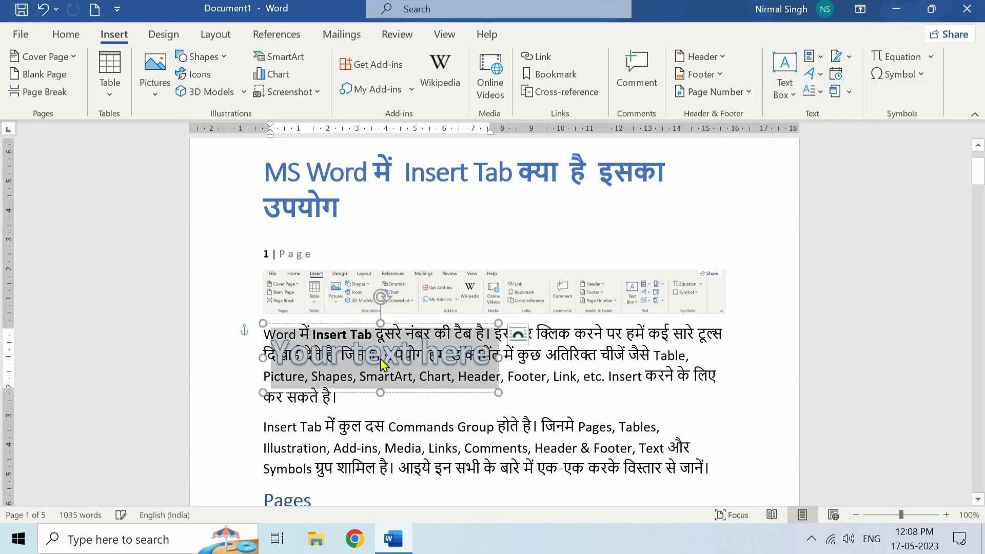
pyautogui.hotkey('ctrl', 'z')
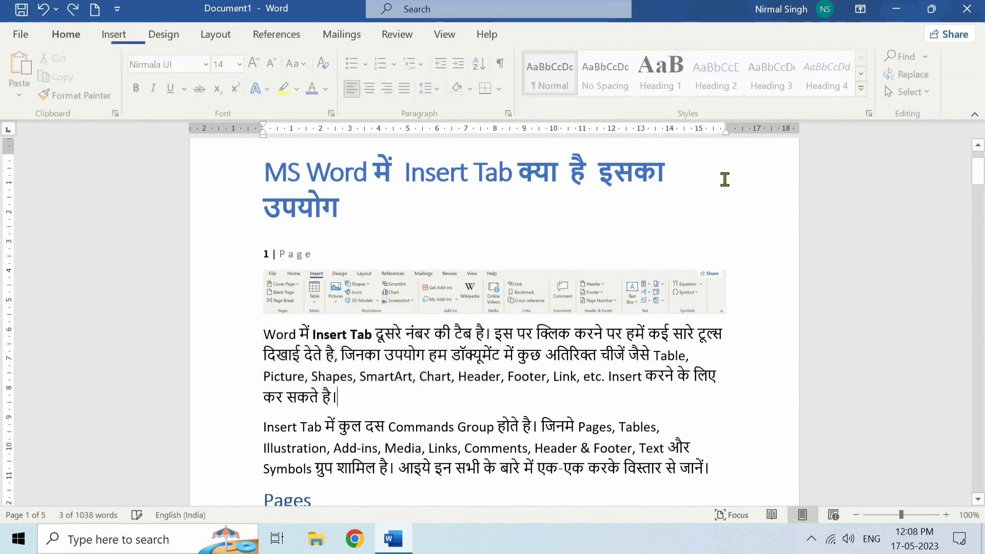
pyautogui.click(114, 34)
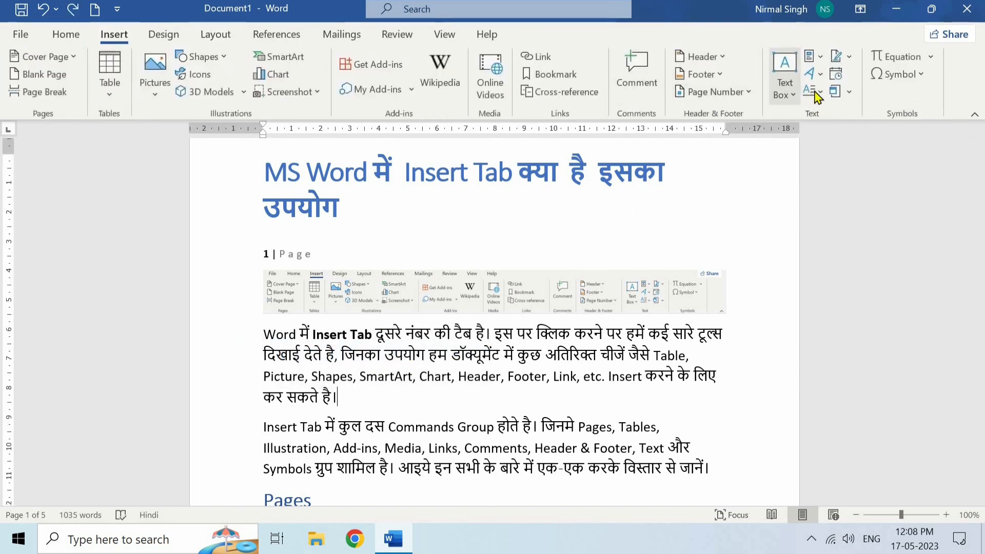
pyautogui.click(818, 98)
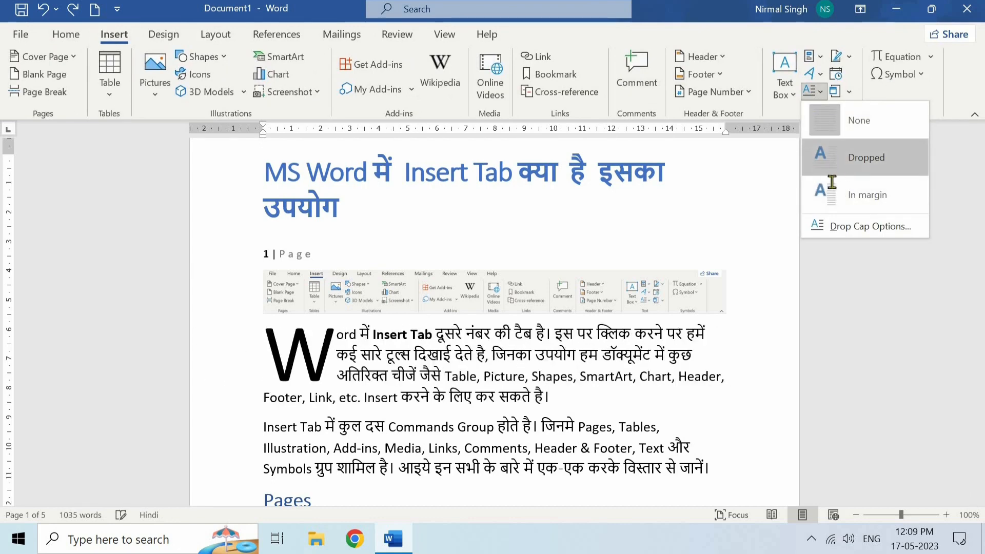
pyautogui.click(851, 158)
pyautogui.click(378, 337)
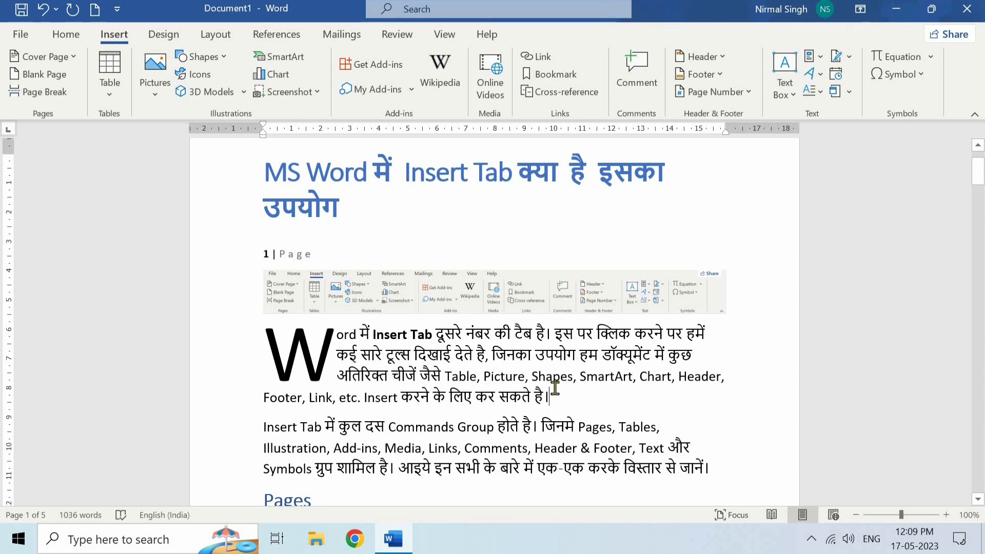
pyautogui.hotkey('ctrl', 'z')
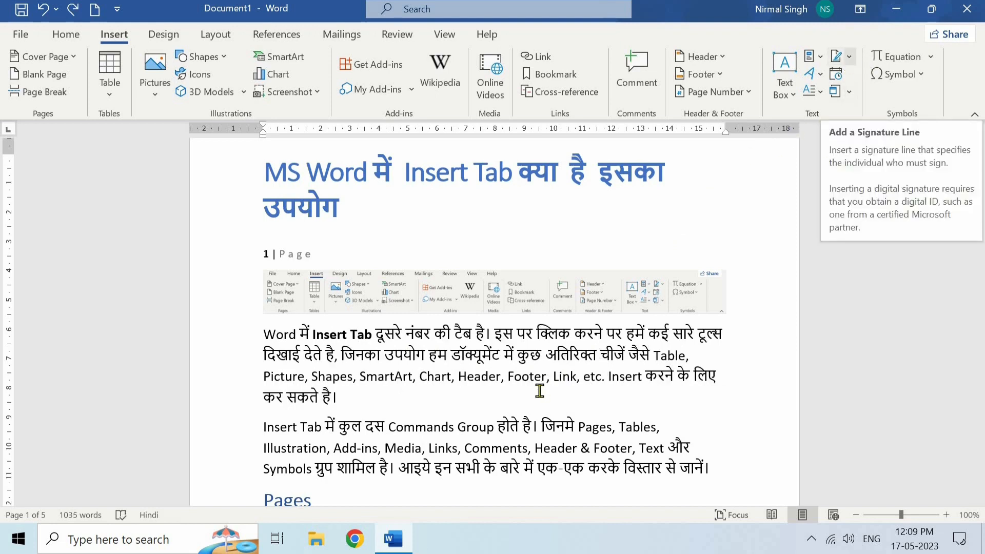
# Step: Add two empty lines after the first paragraph and check the online signature services
pyautogui.press('Return')
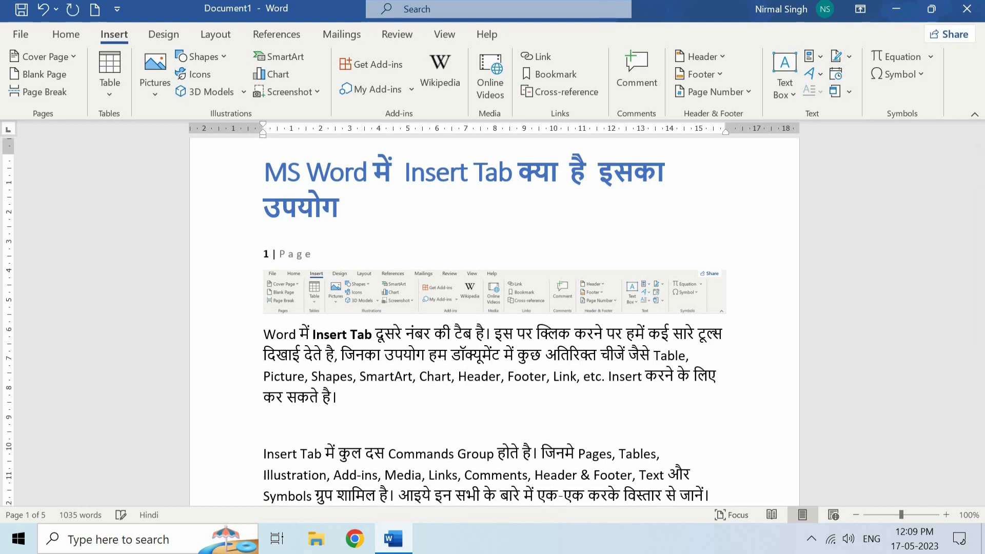
pyautogui.press('Return')
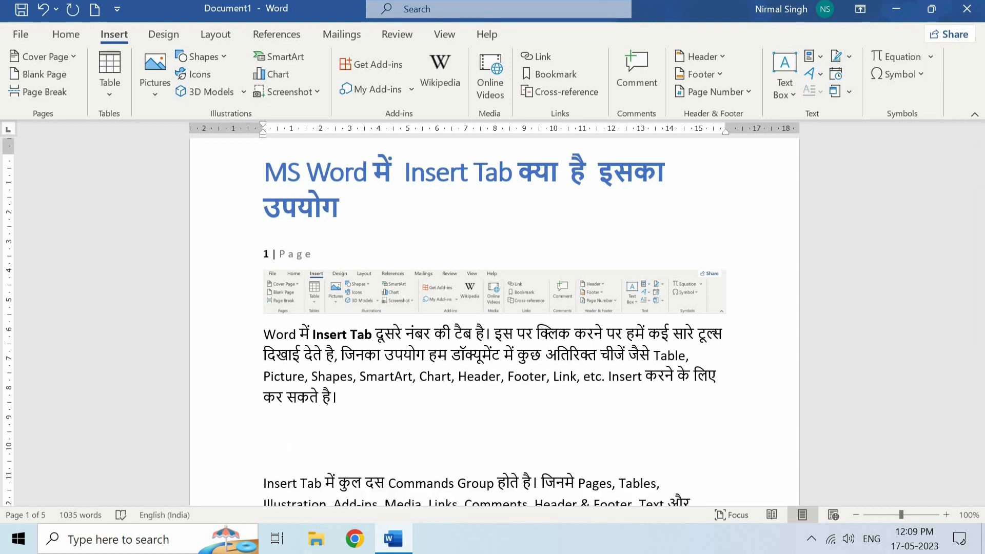
pyautogui.click(848, 57)
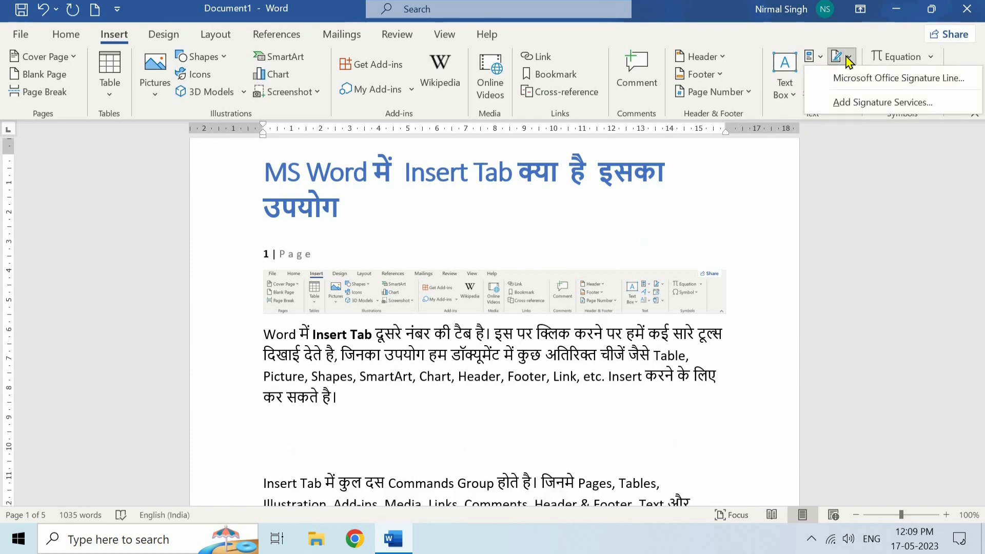
pyautogui.click(846, 104)
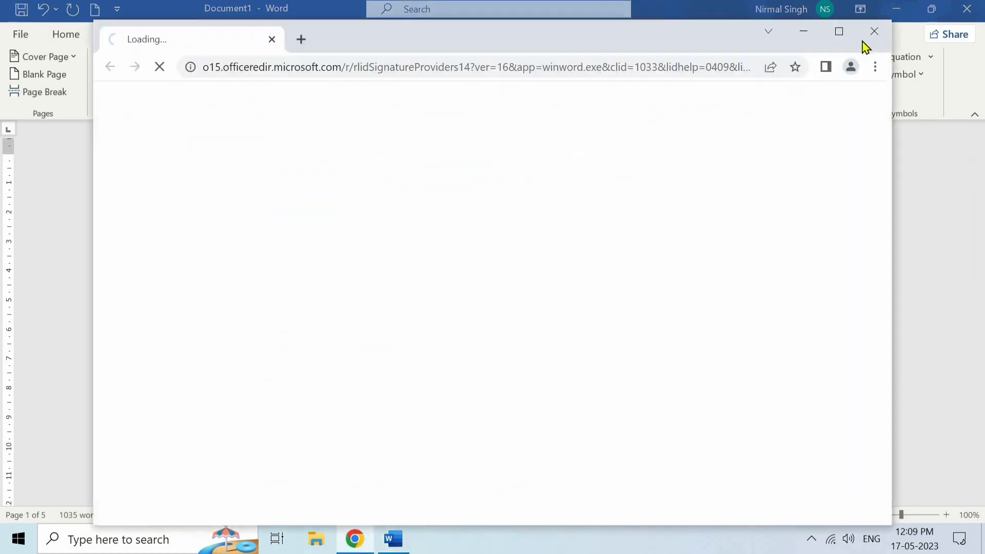
pyautogui.click(873, 32)
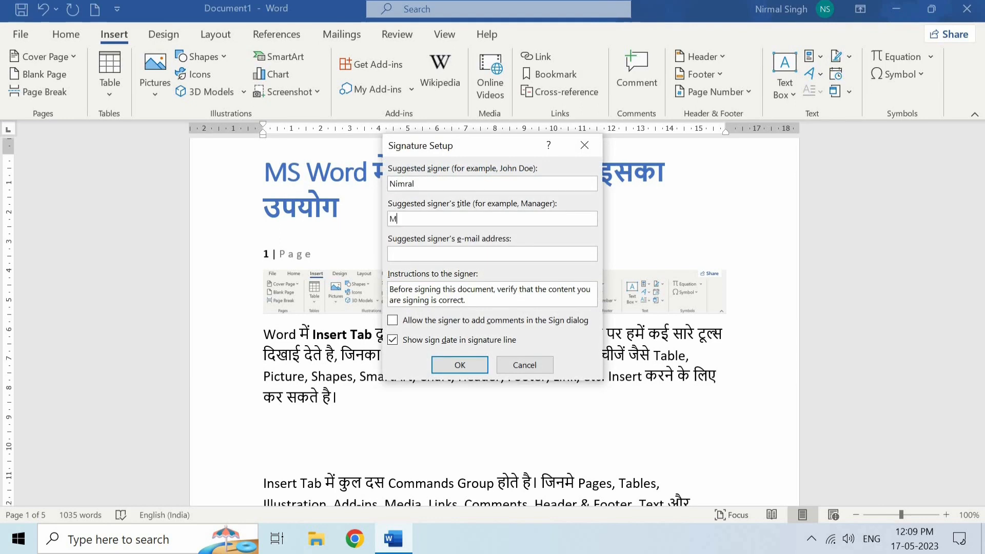
# Step: Insert a Manager signature line, then undo it
pyautogui.click(448, 366)
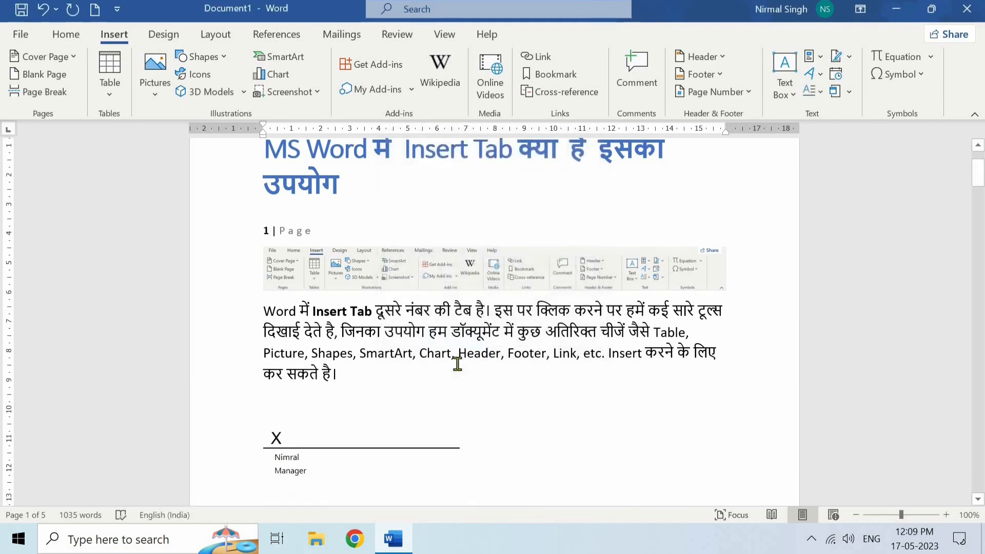
pyautogui.scroll(-1, 457, 364)
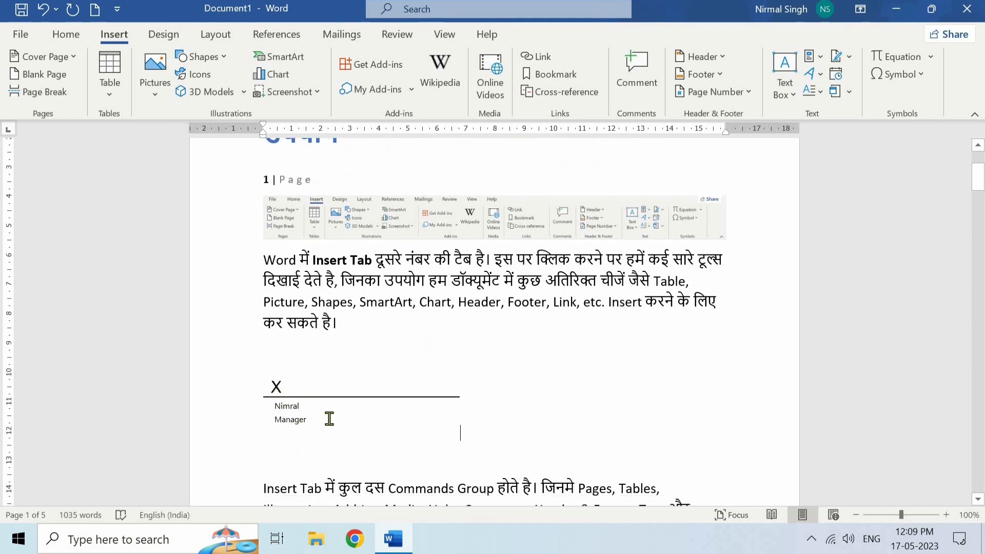
pyautogui.hotkey('ctrl', 'z')
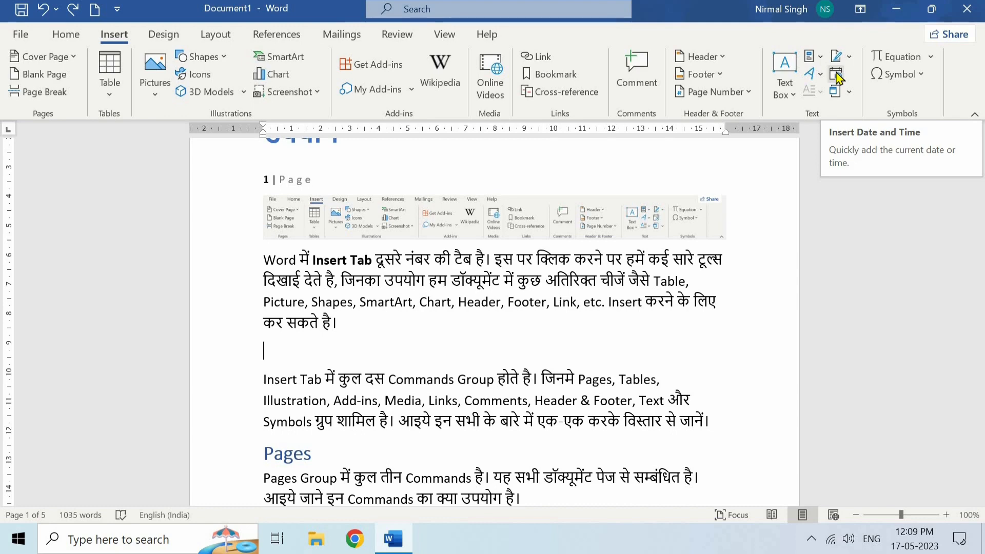
# Step: Insert the auto-updating date 'Wednesday, 17 May 2023' and move to the end of its line
pyautogui.click(836, 77)
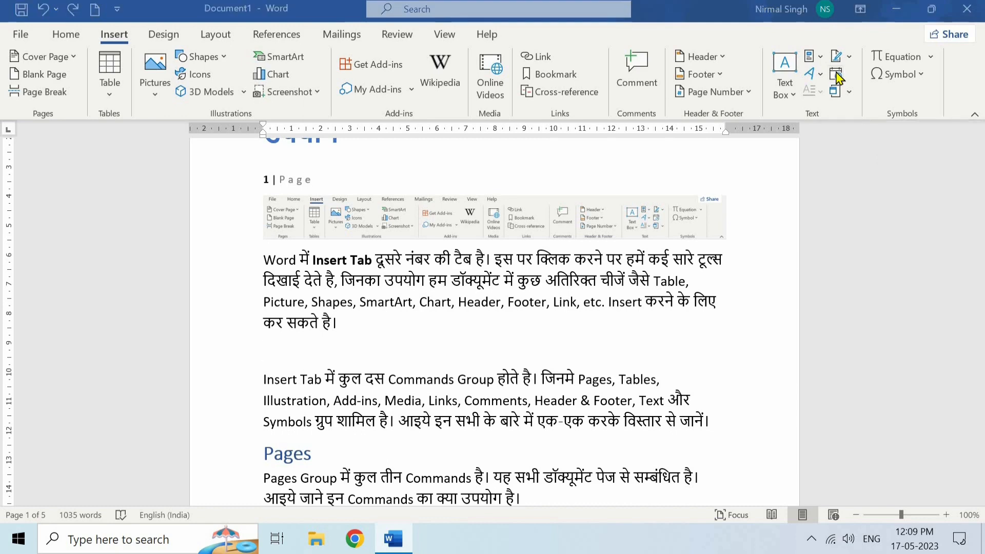
pyautogui.click(348, 160)
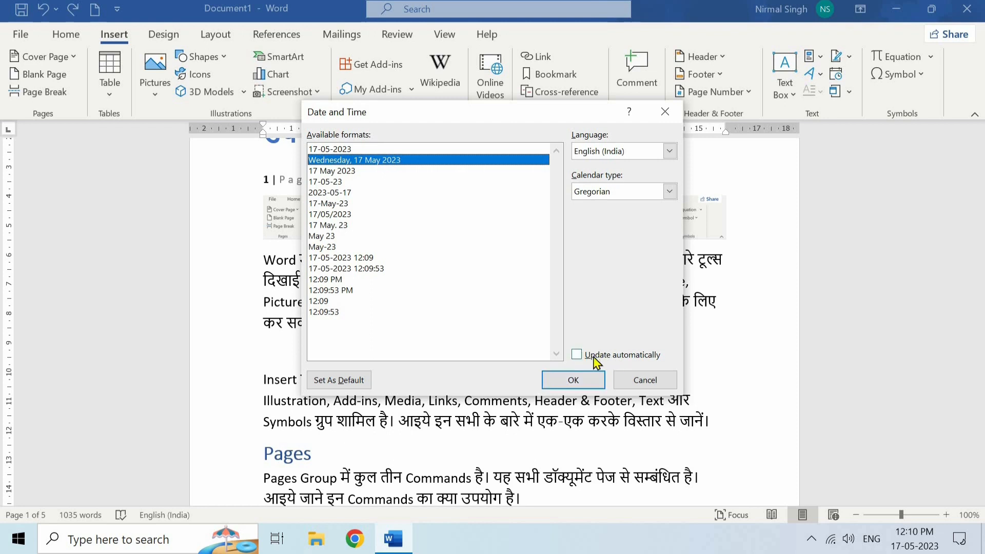
pyautogui.click(576, 356)
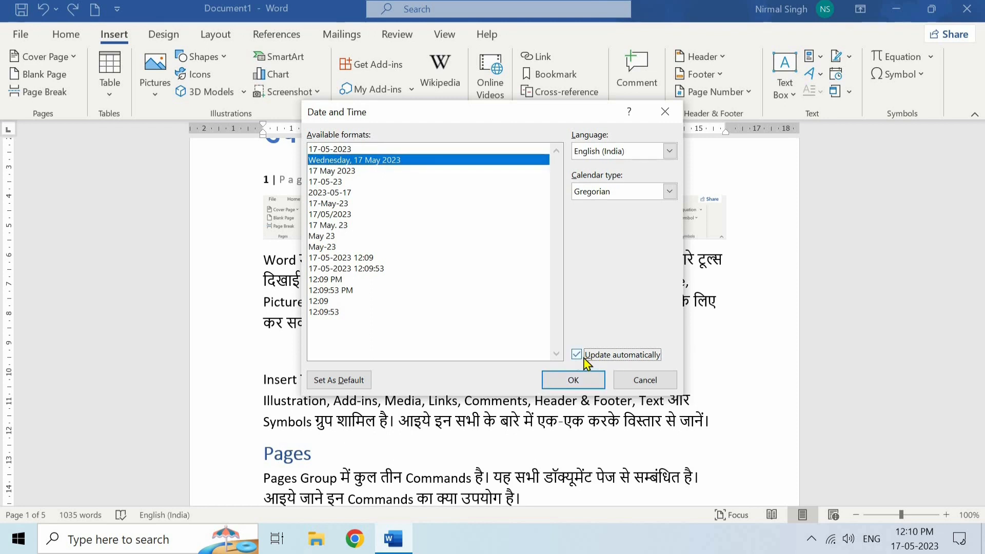
pyautogui.click(569, 380)
pyautogui.click(303, 354)
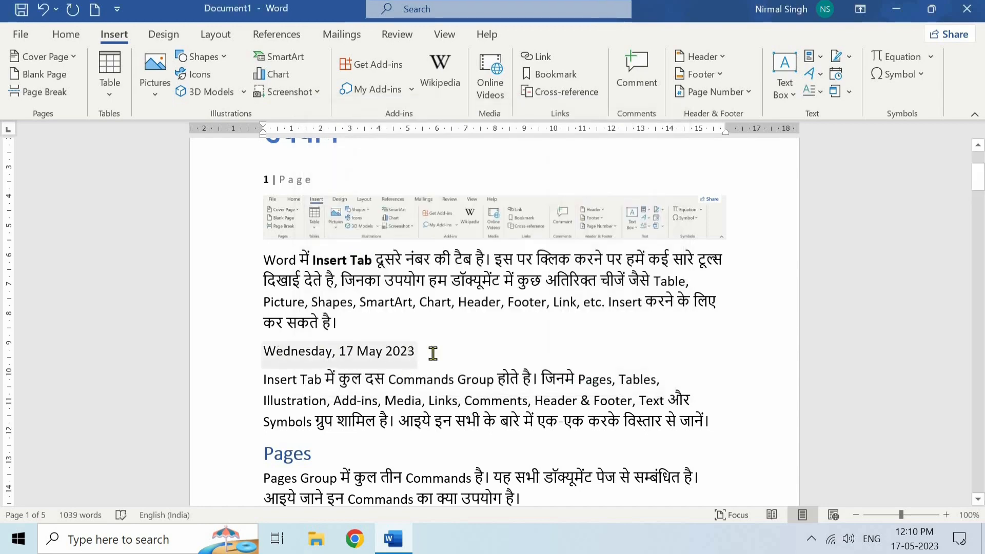
pyautogui.click(480, 349)
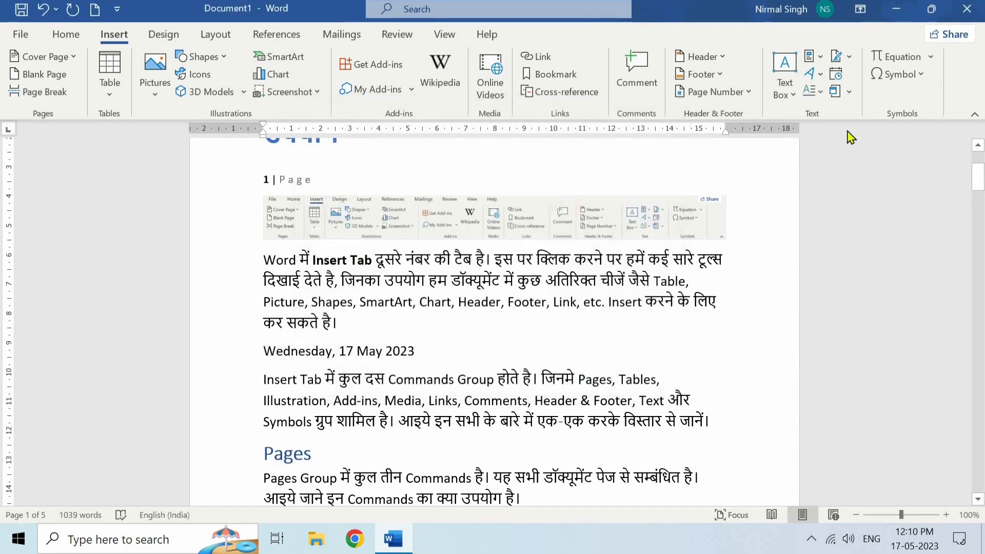
pyautogui.click(839, 94)
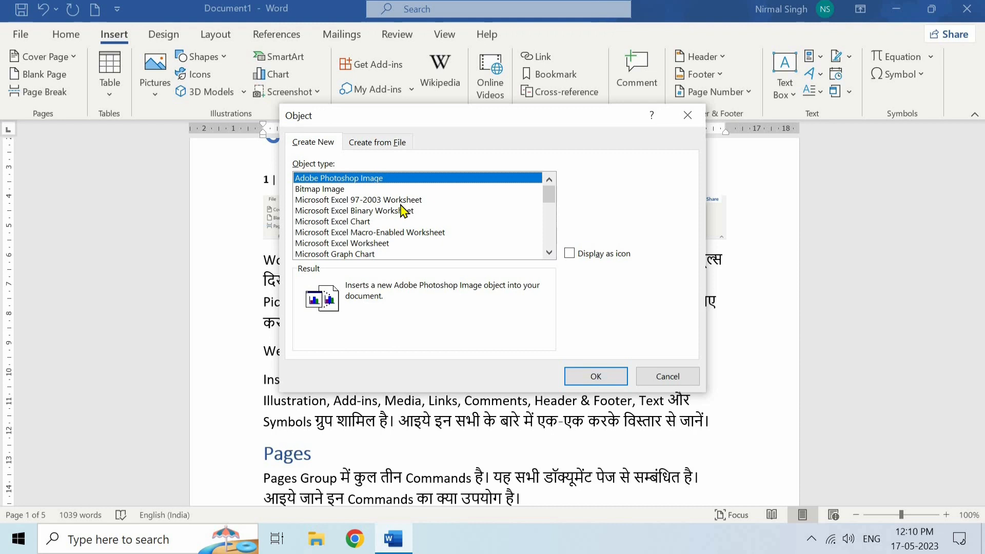
# Step: Try embedding from a file, then embed a new Microsoft Graph Chart object instead
pyautogui.click(382, 143)
pyautogui.click(604, 188)
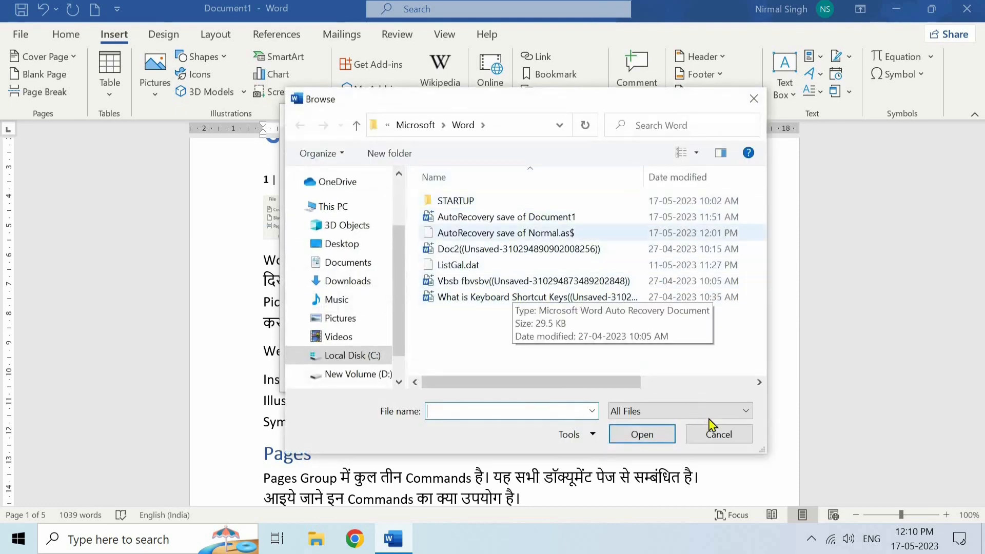
pyautogui.click(707, 434)
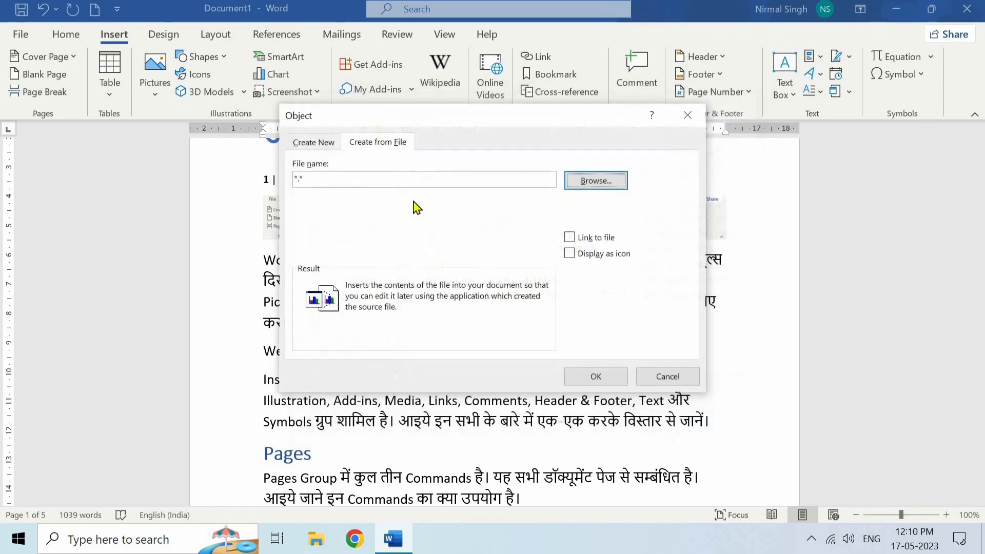
pyautogui.click(324, 146)
pyautogui.scroll(-1, 399, 212)
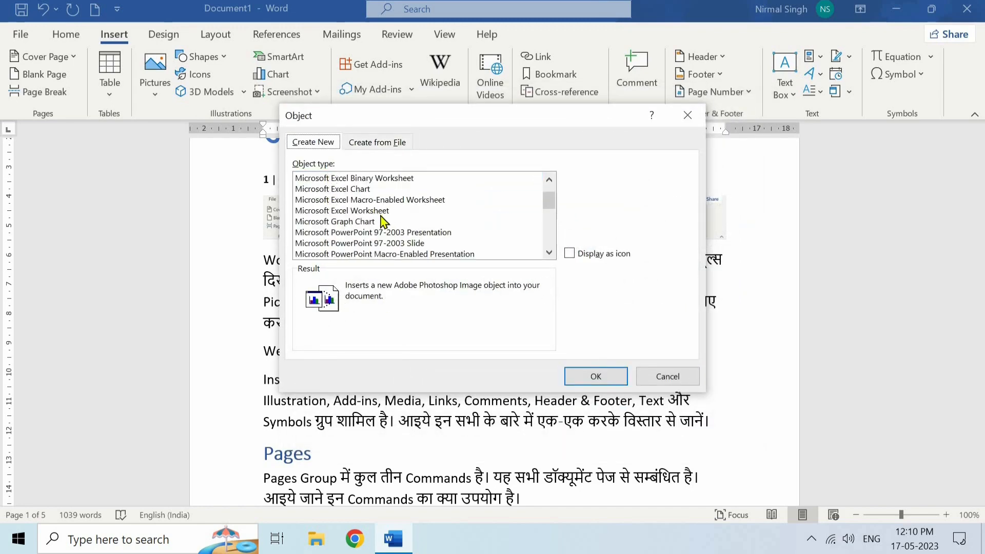
pyautogui.click(397, 224)
pyautogui.click(594, 378)
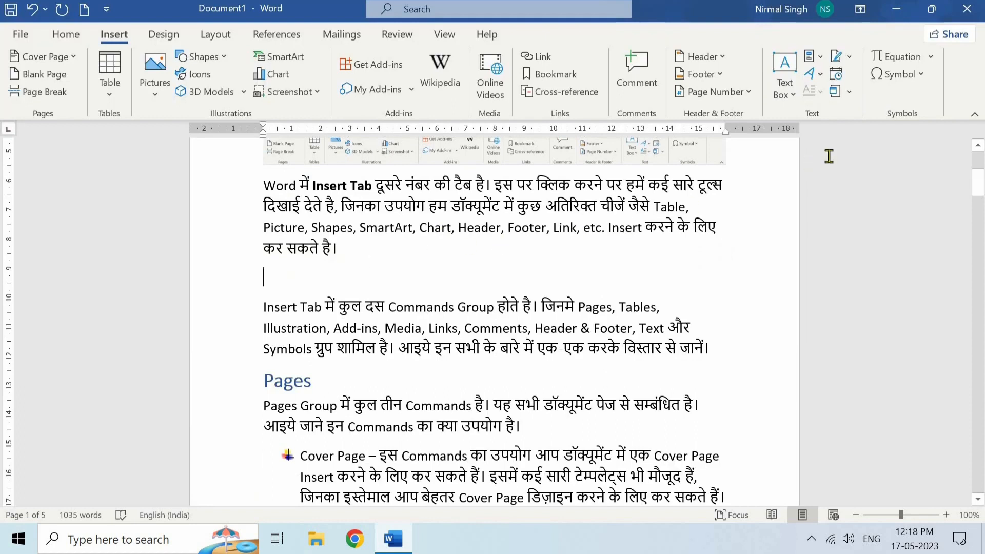
# Step: Try out a new blank equation, then undo it along with the empty line
pyautogui.click(929, 58)
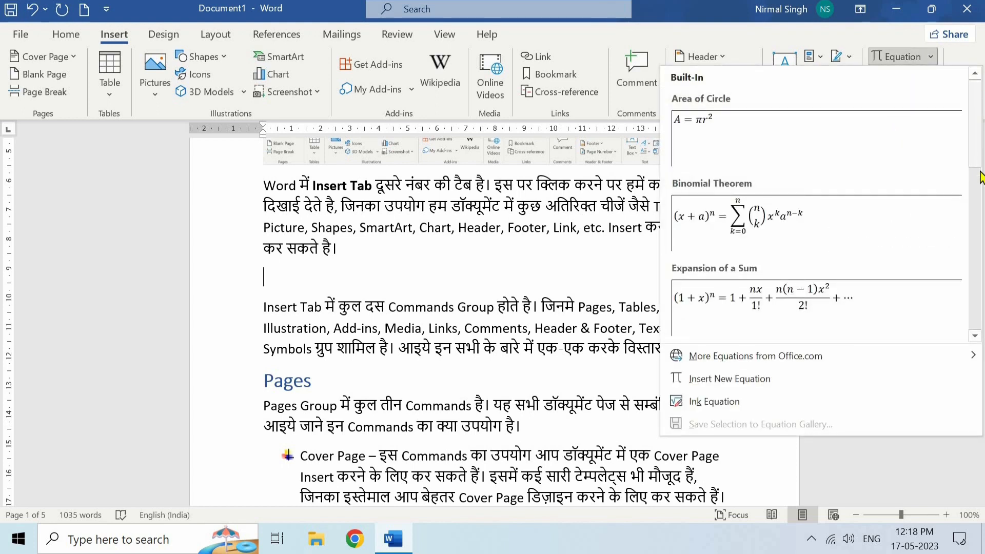
pyautogui.scroll(-3, 827, 224)
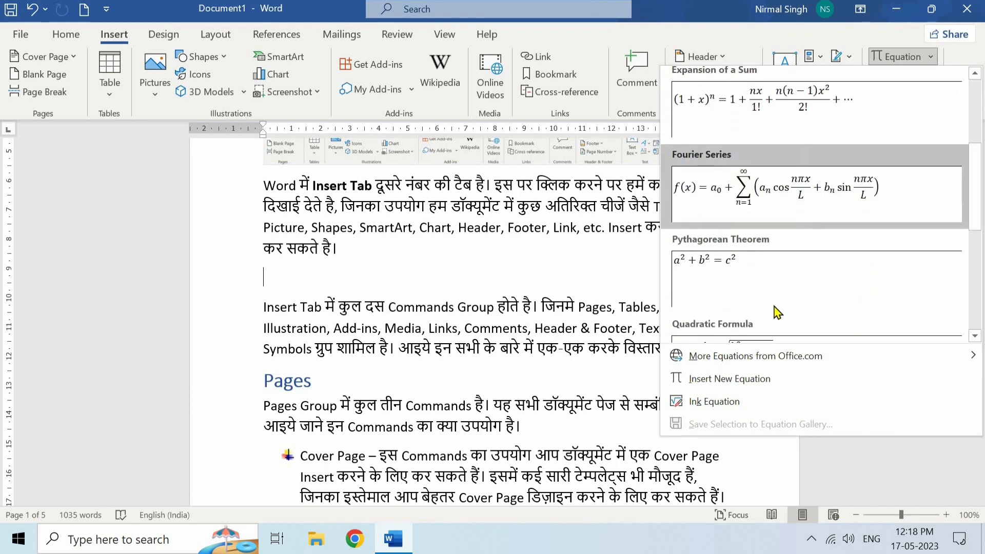
pyautogui.click(752, 382)
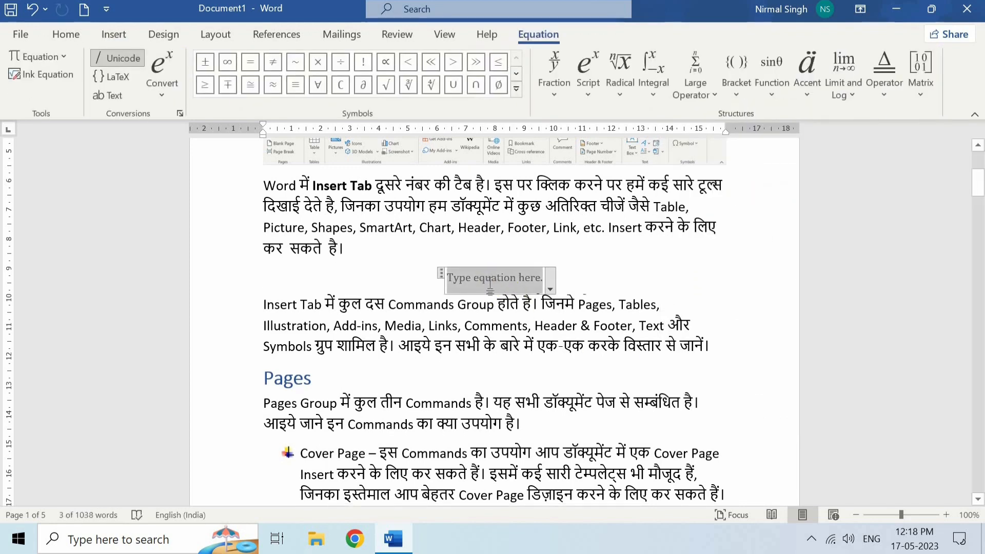
pyautogui.hotkey('ctrl', 'z')
pyautogui.hotkey('ctrl', 'z')
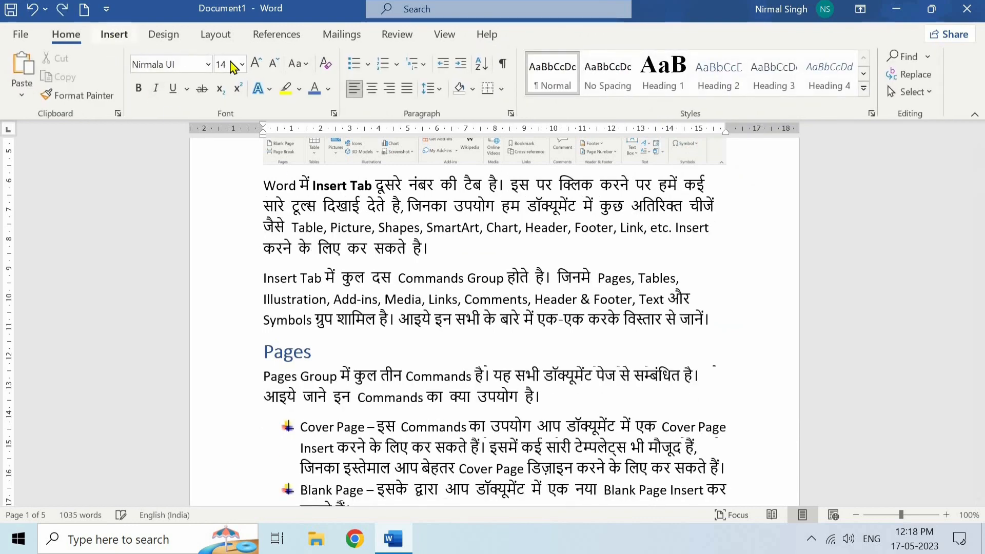
# Step: Bring up the More Symbols picker from the Insert tab's symbol list
pyautogui.click(114, 34)
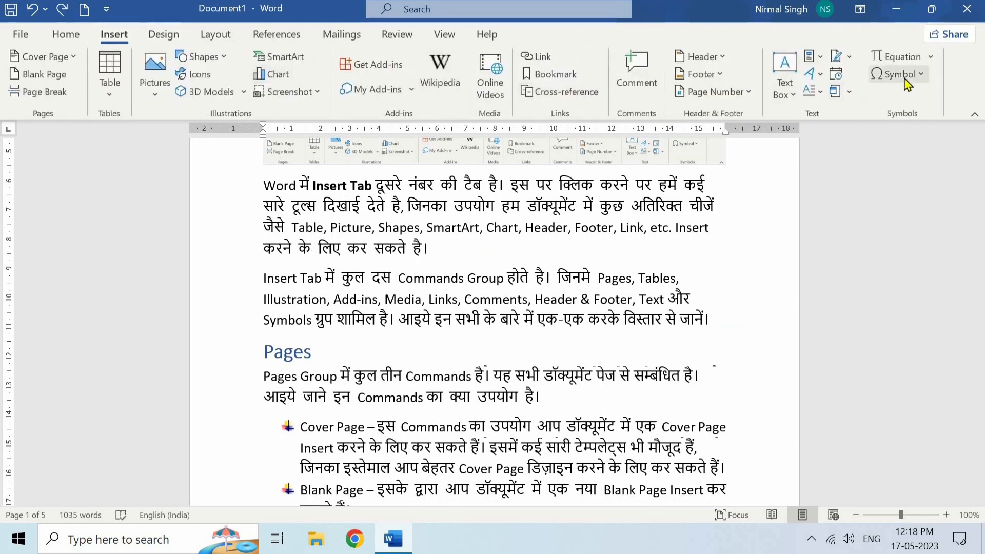
pyautogui.click(904, 75)
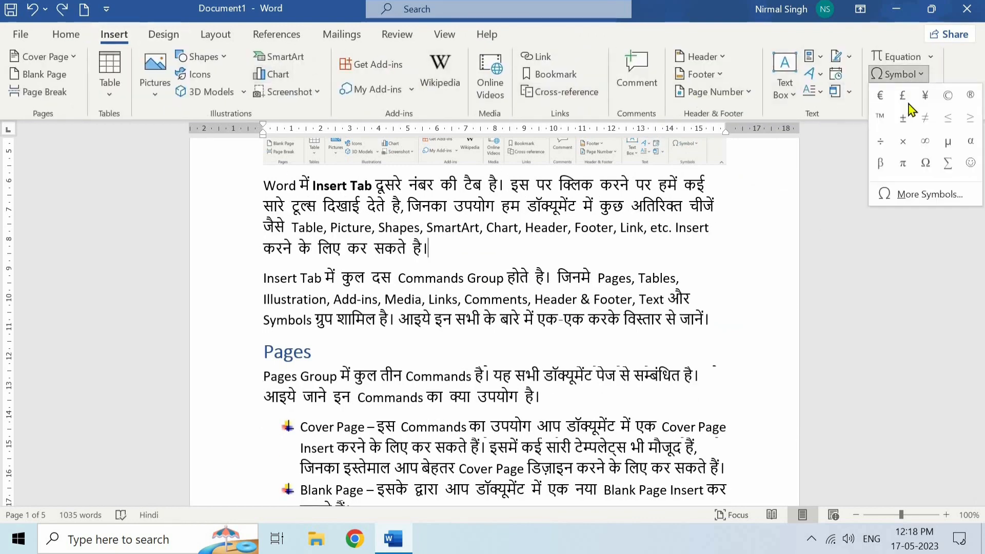
pyautogui.click(918, 195)
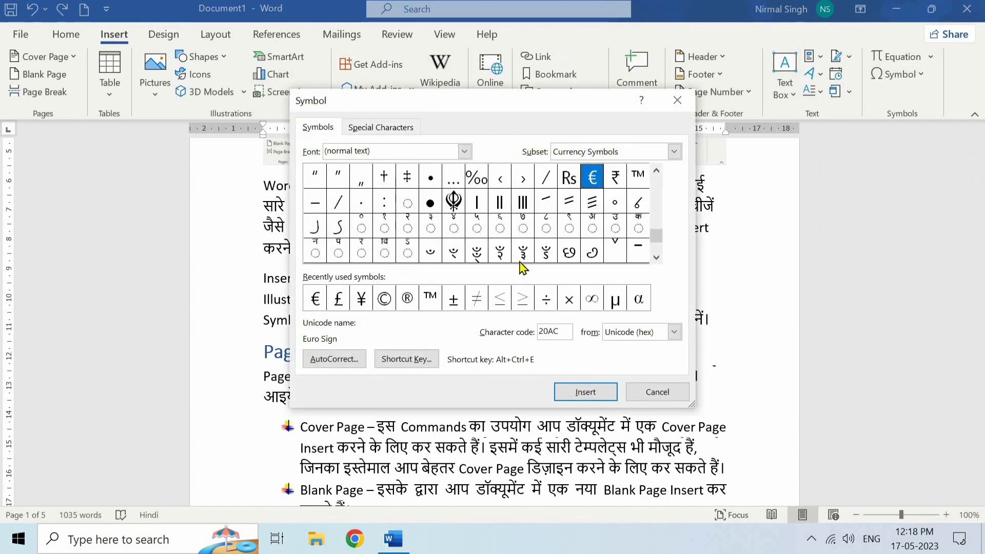